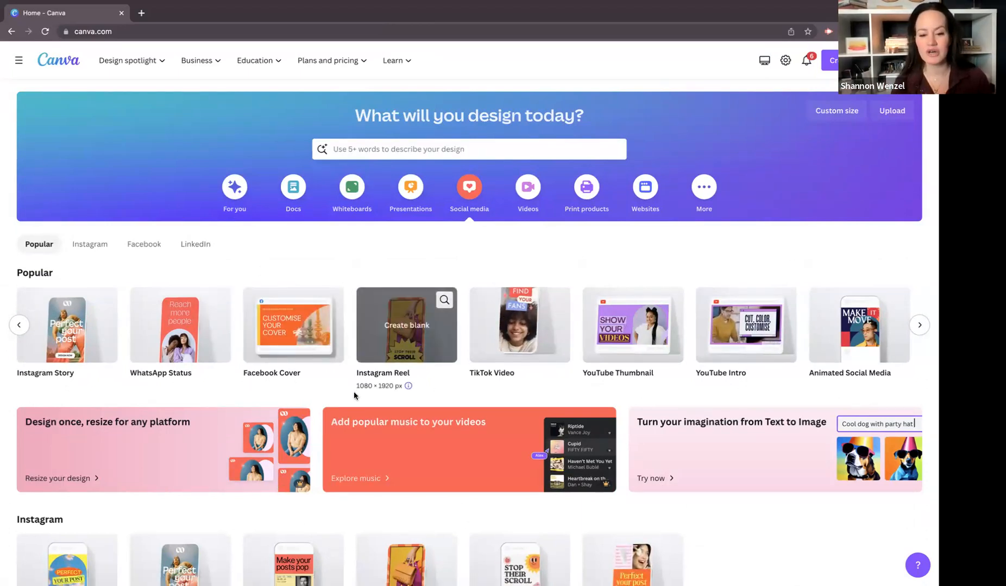
Create a blank 1080 × 1920 px Instagram Reel design
click(377, 358)
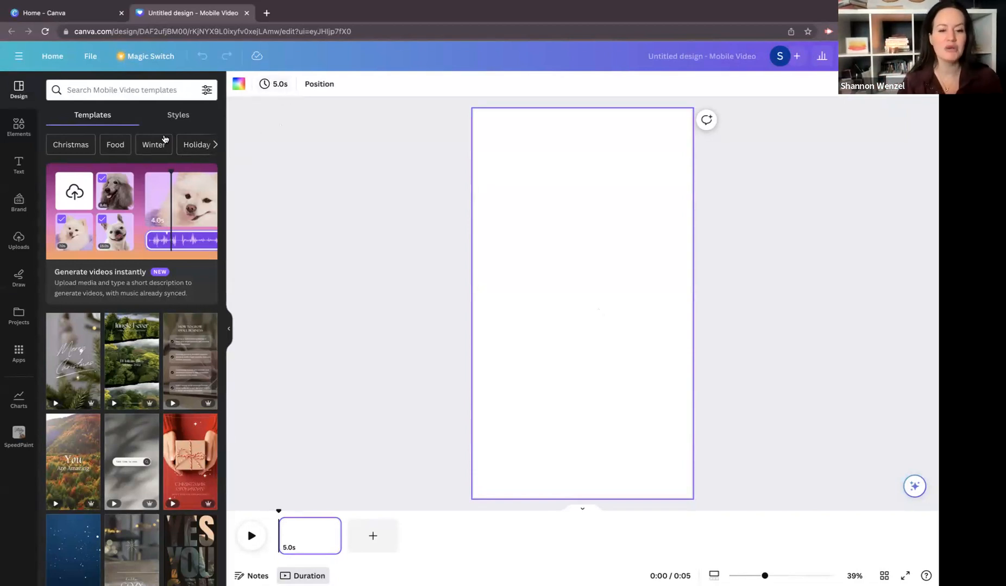
click(87, 90)
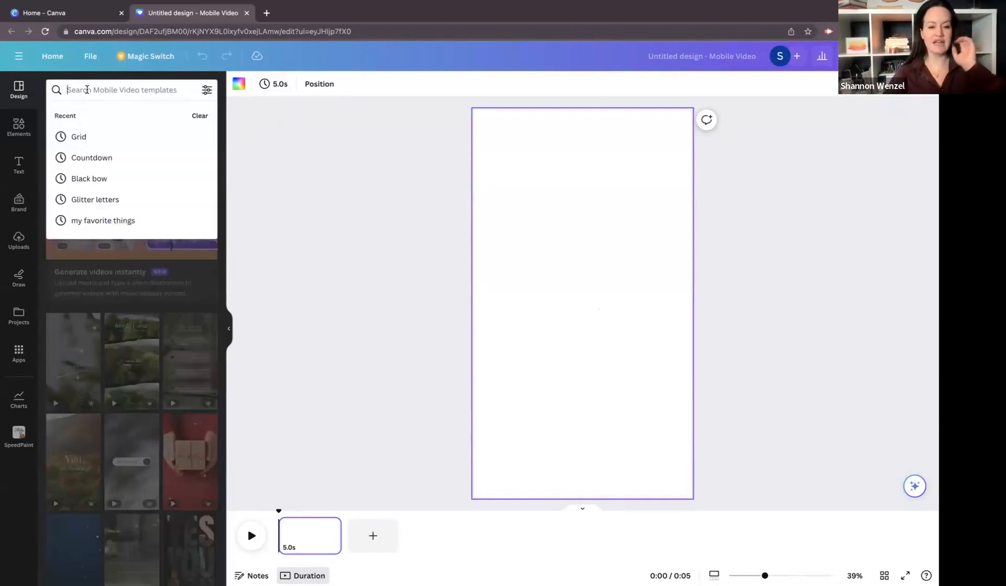
click(222, 275)
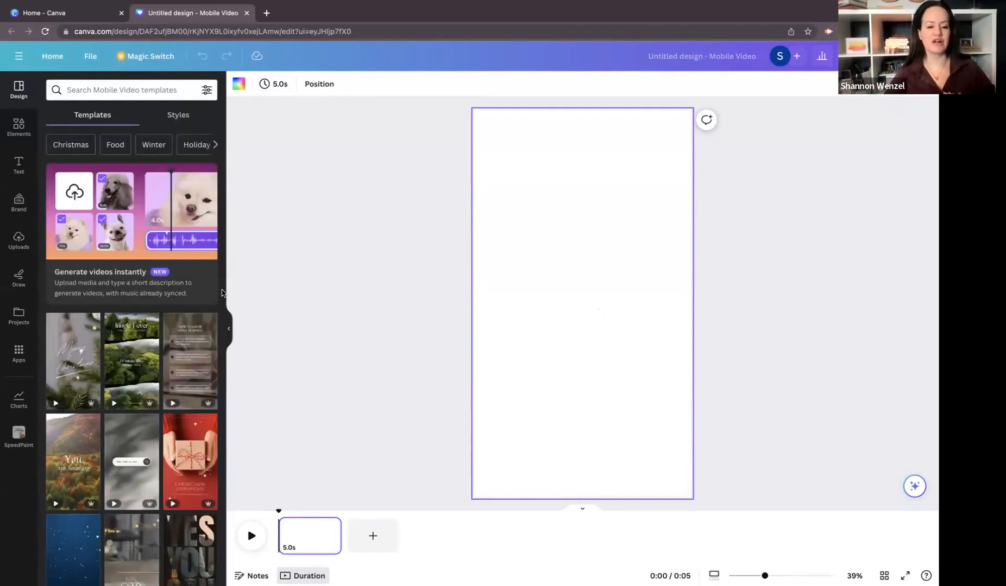
Browse the suggested Mobile Video templates for a suitable design
scroll(216, 429, down, 3)
scroll(217, 428, down, 5)
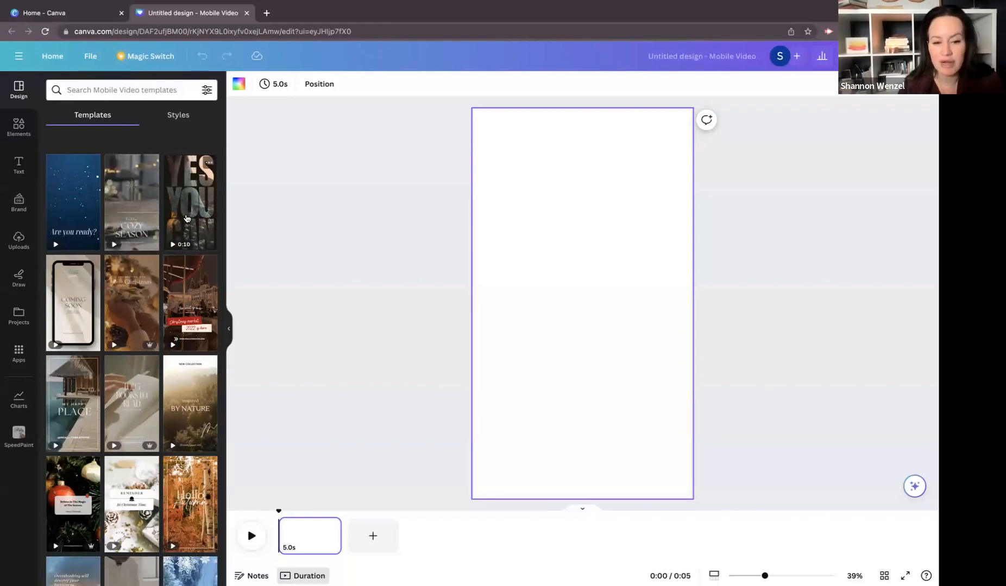
scroll(185, 293, down, 3)
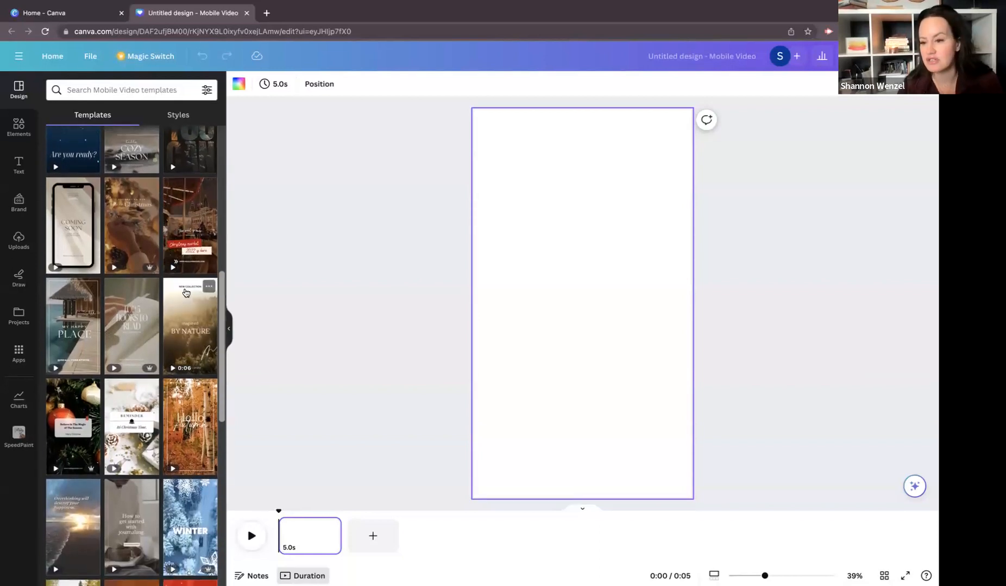
scroll(185, 293, down, 3)
scroll(186, 293, down, 2)
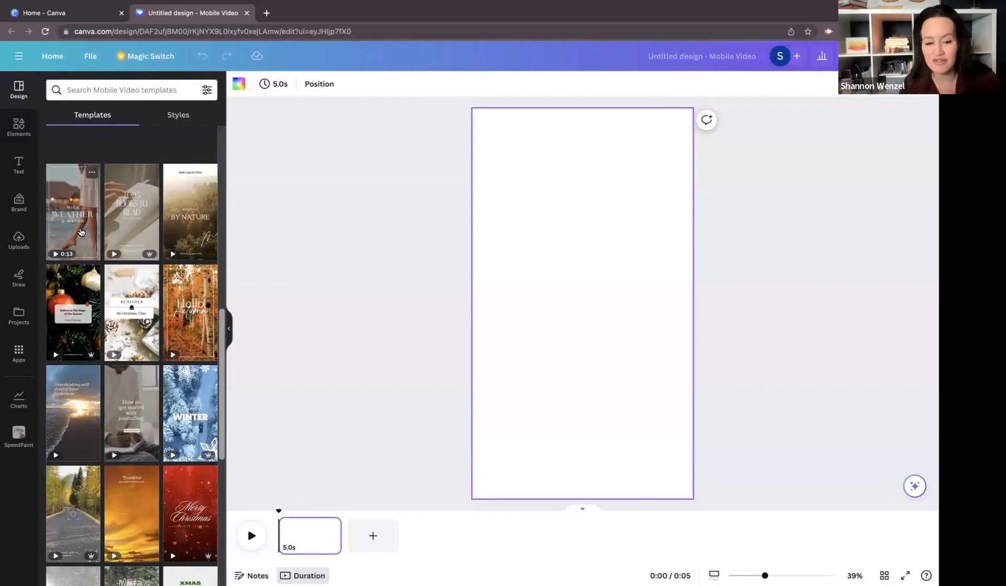
scroll(80, 232, up, 1)
scroll(80, 232, up, 5)
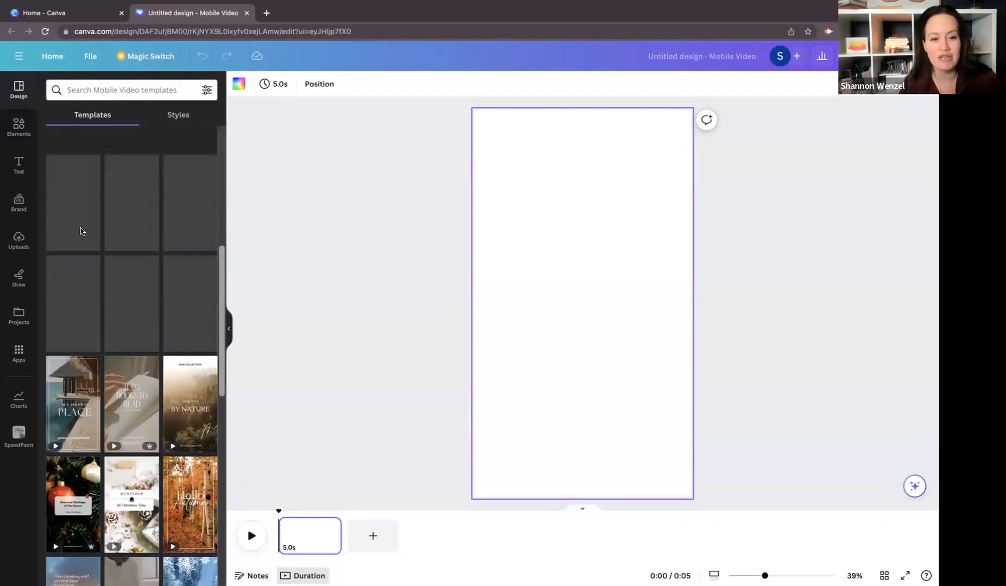
scroll(80, 232, up, 1)
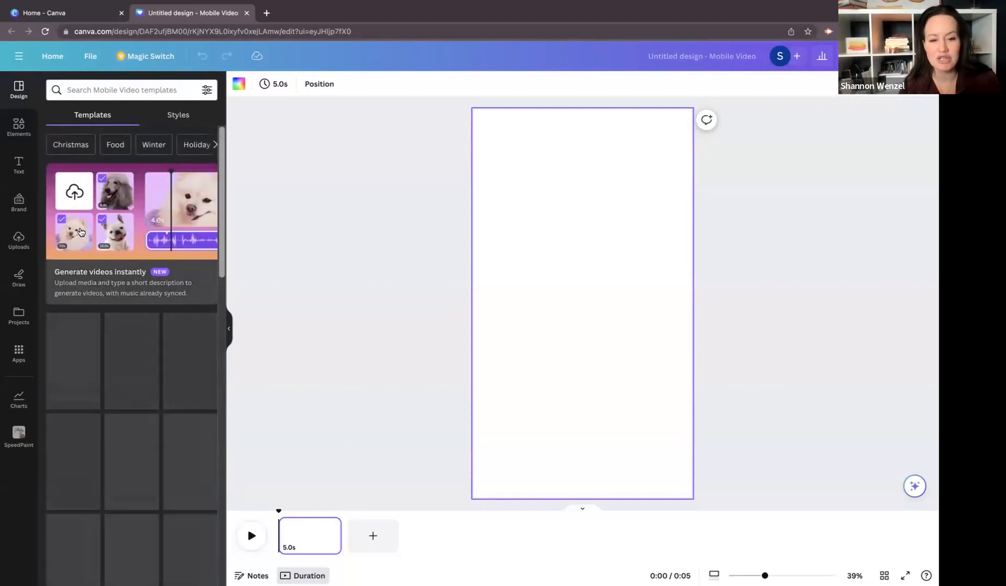
Search the templates for "calming morning" and apply all 3 pages of the Calm Morning Running Sport Motivation with Music template
click(117, 92)
text(calming morning)
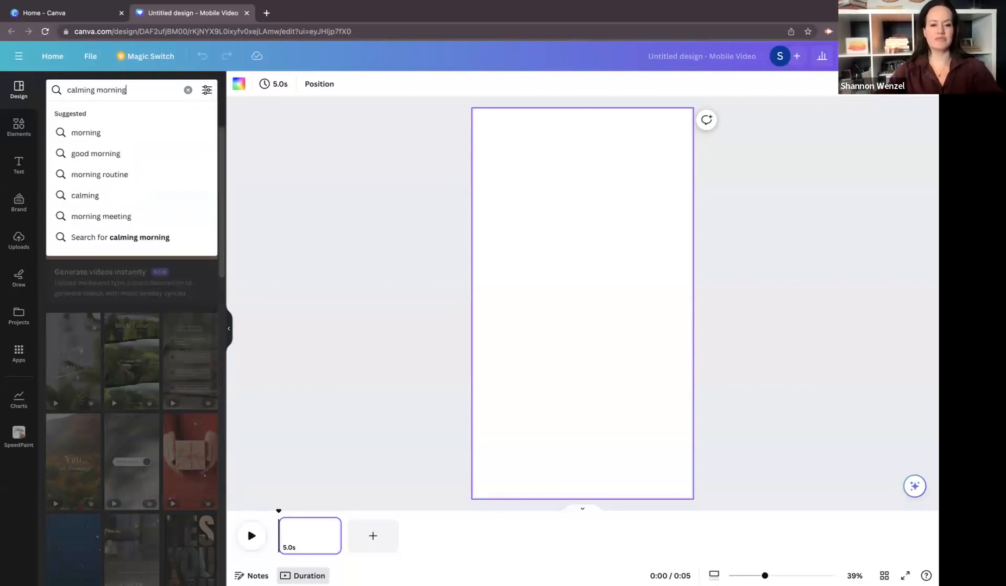
key(Return)
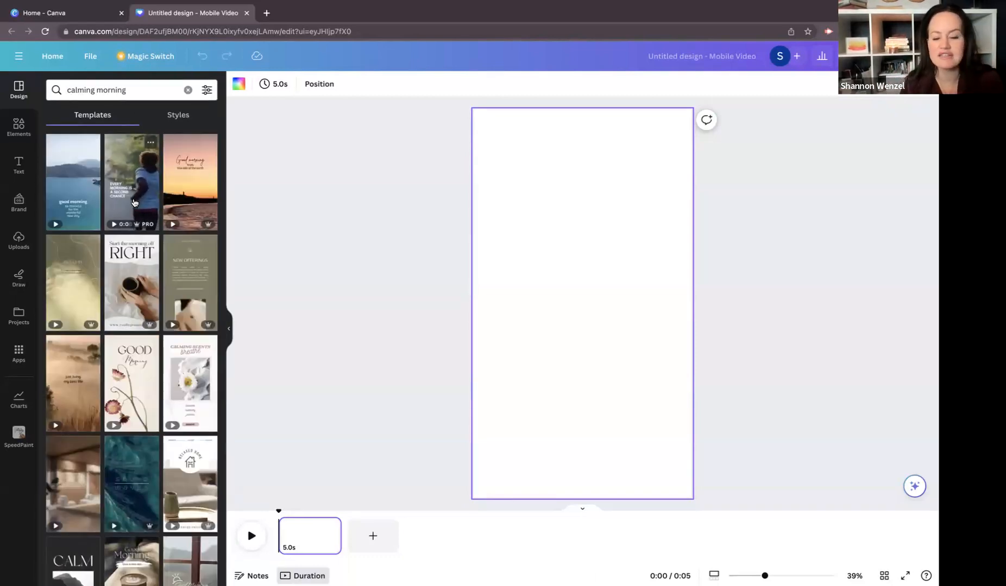
click(134, 202)
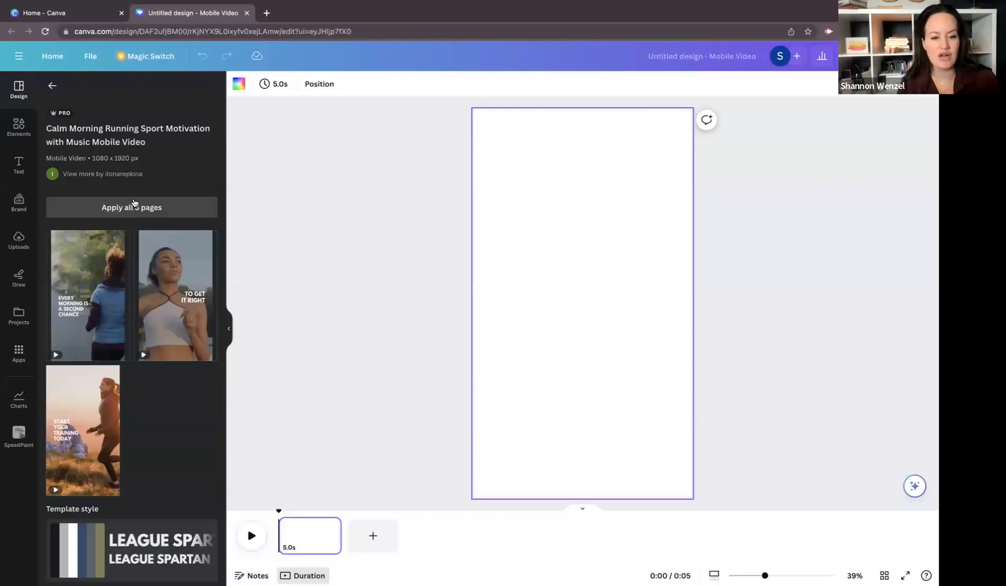
click(67, 325)
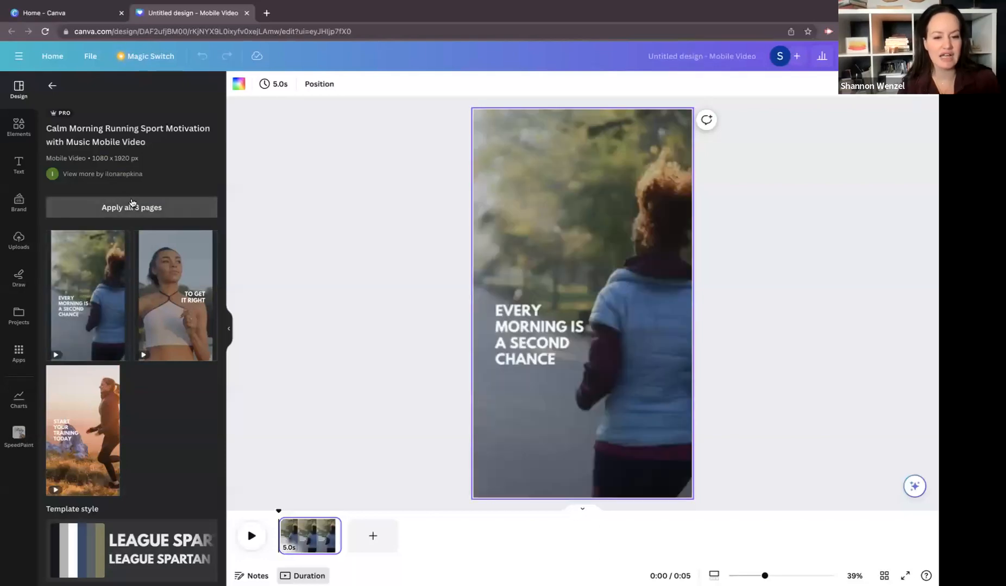
click(132, 206)
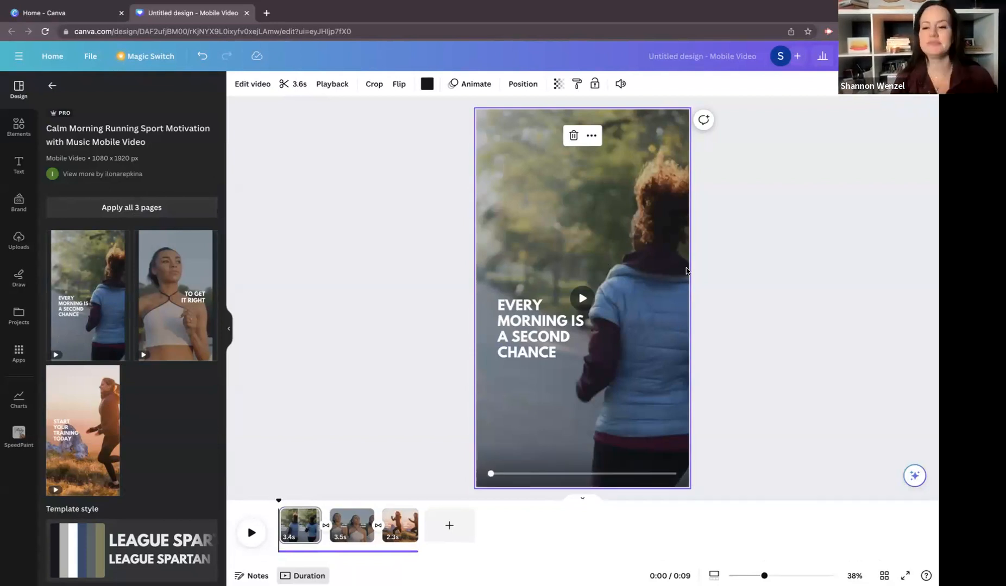
Preview the whole template video and open the video editing options for the first page's background clip
click(716, 322)
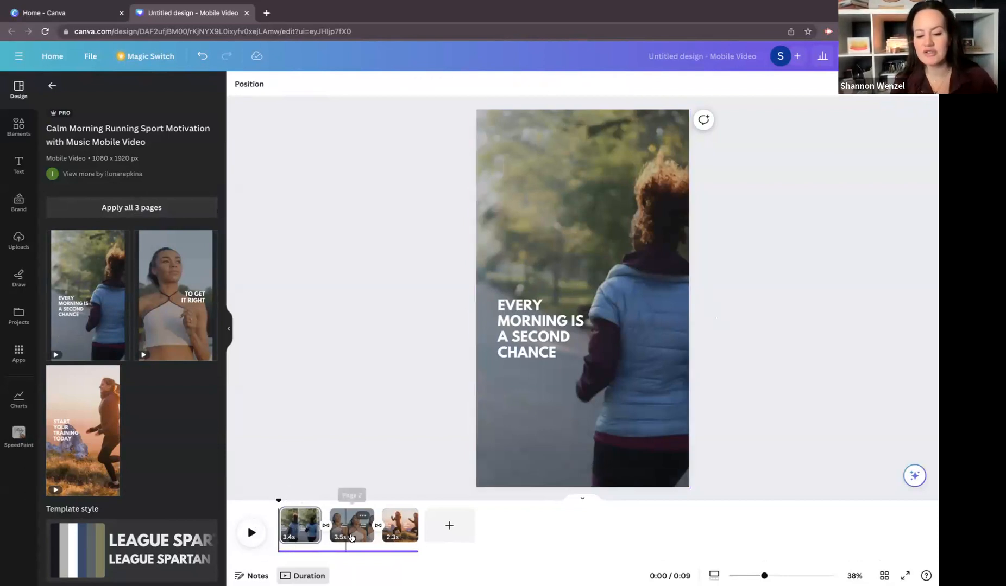
click(248, 533)
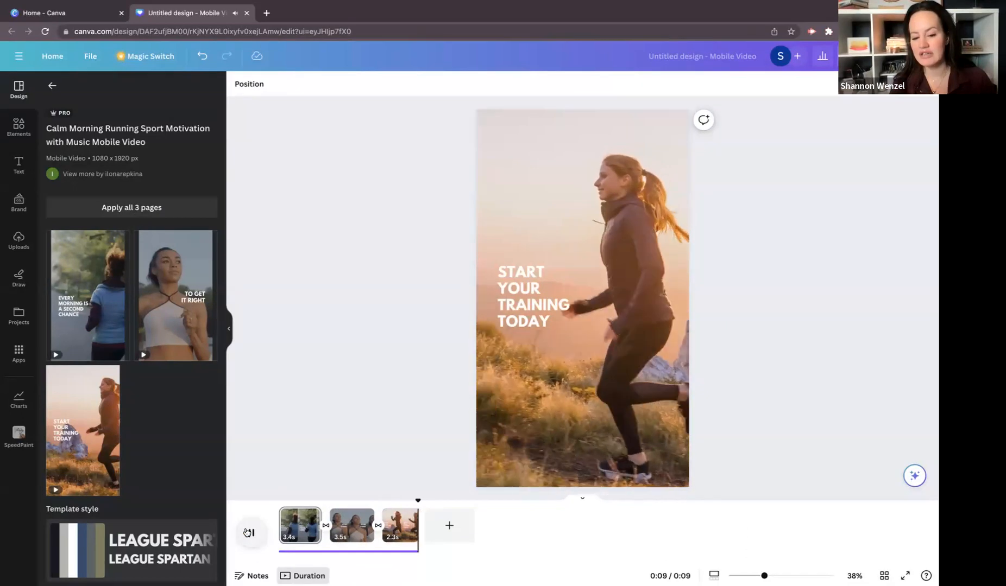
click(481, 417)
click(293, 524)
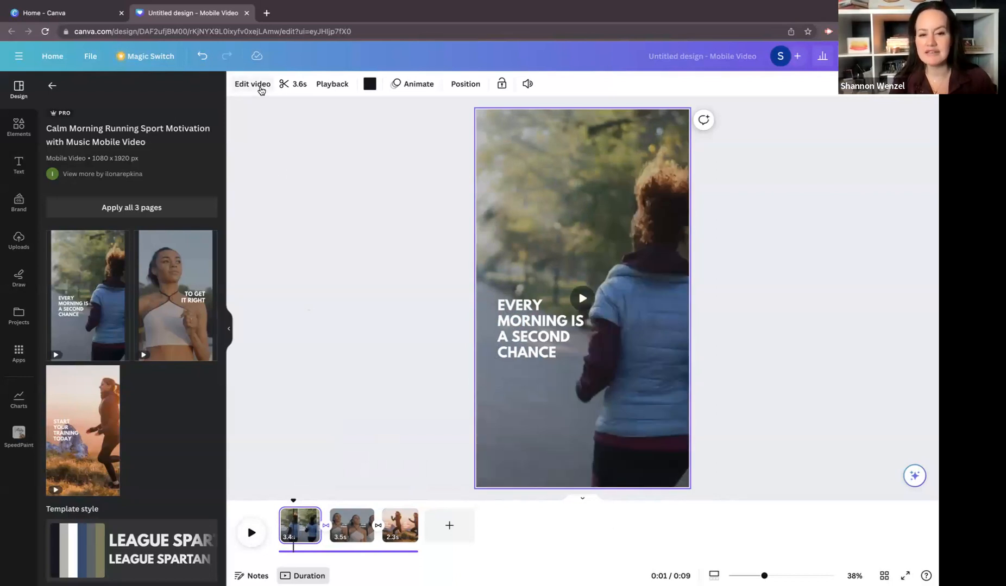
click(260, 89)
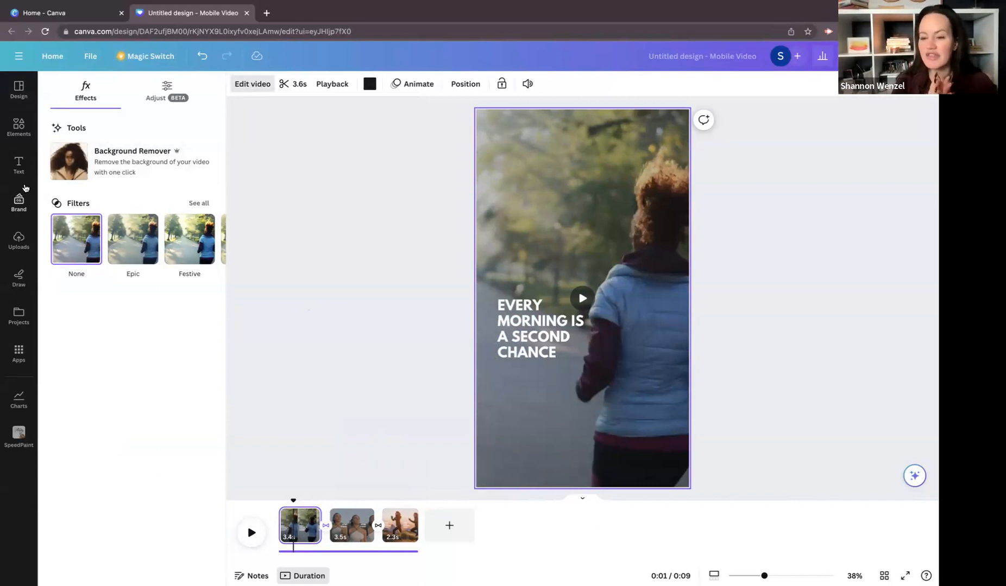
Search the elements library for "comunity" and limit the results to videos
click(26, 123)
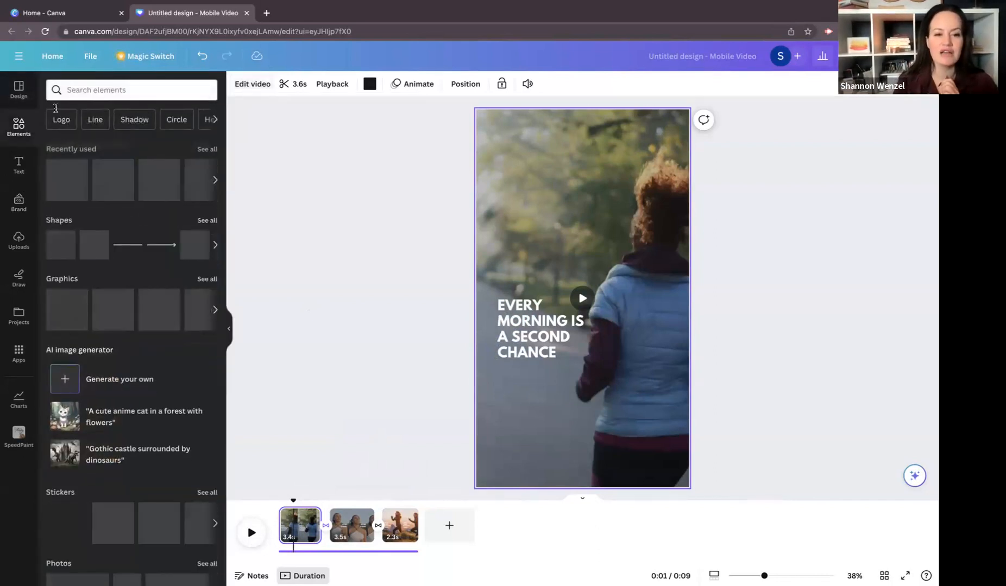
click(107, 89)
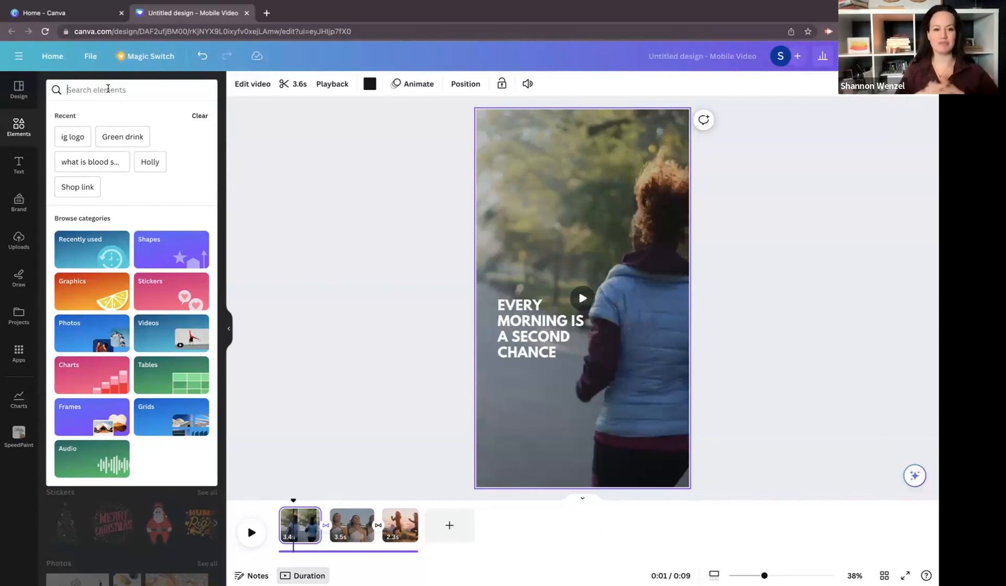
text(comu)
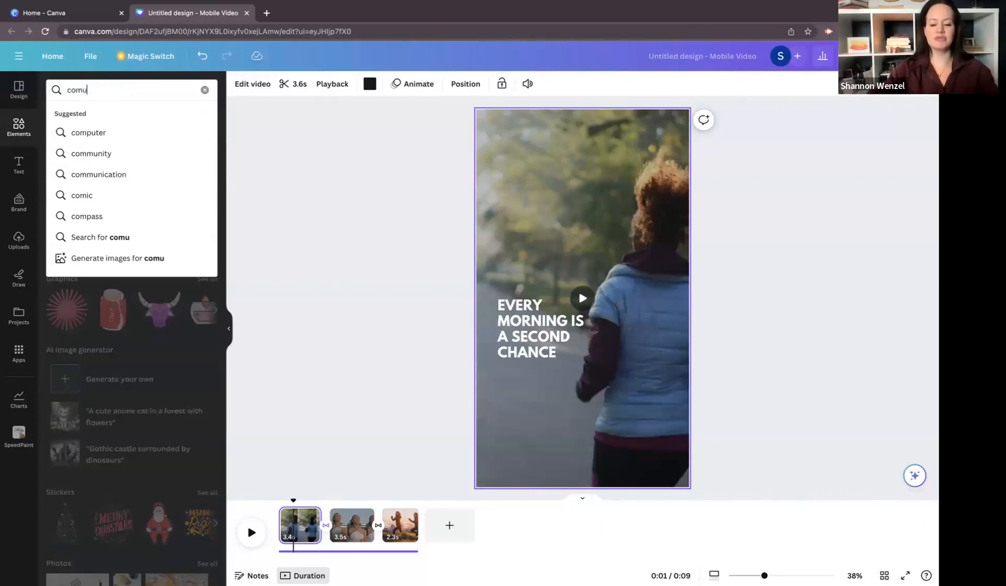
text(nity)
key(Return)
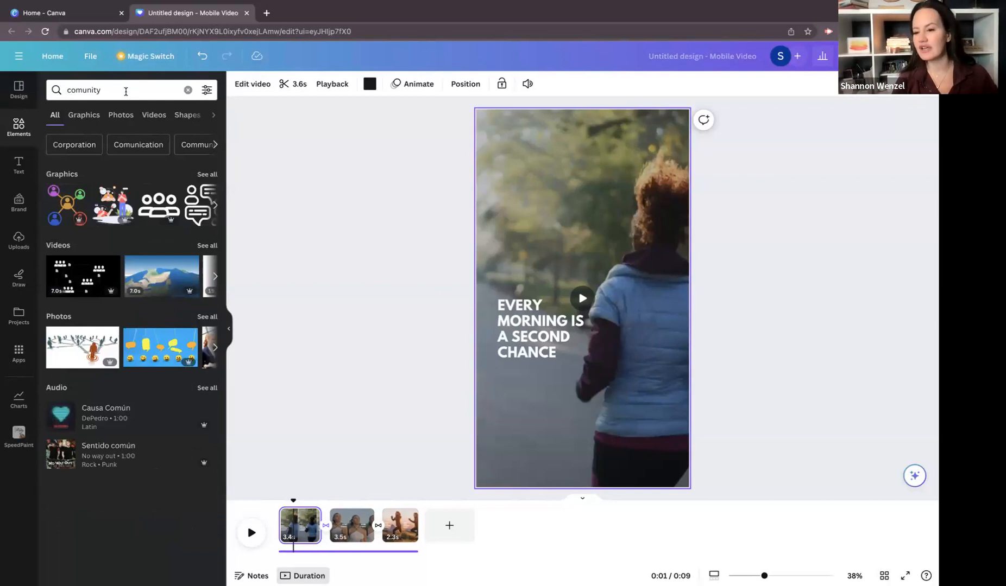
click(154, 116)
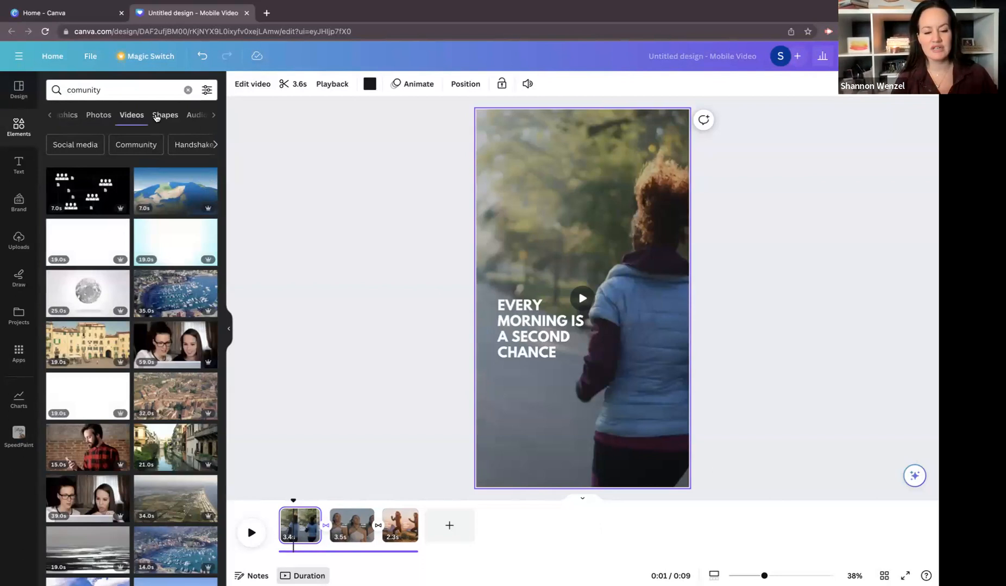
Look through the "comunity" video results for a usable replacement clip
scroll(159, 240, down, 3)
scroll(159, 239, down, 3)
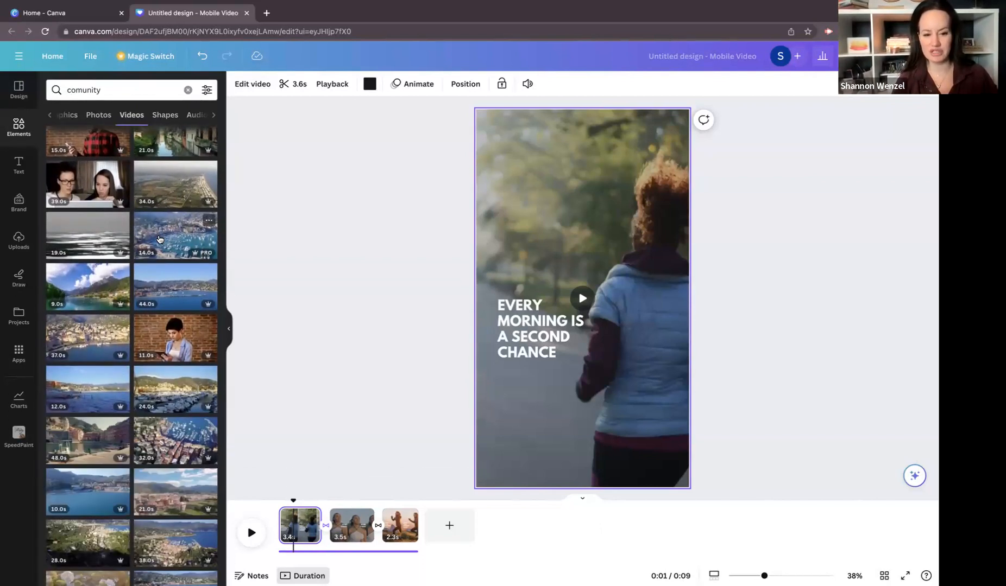
scroll(159, 239, up, 6)
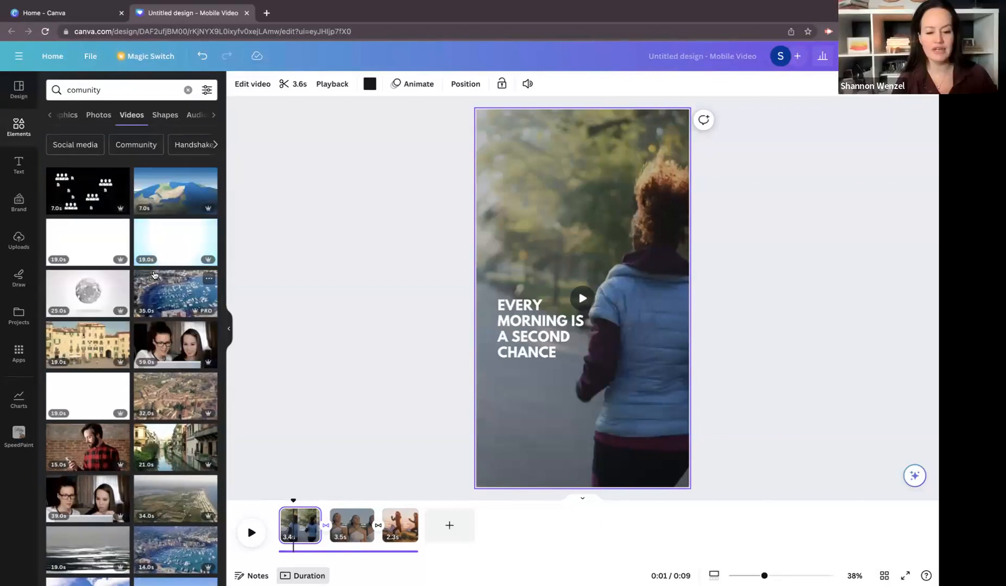
scroll(158, 257, down, 8)
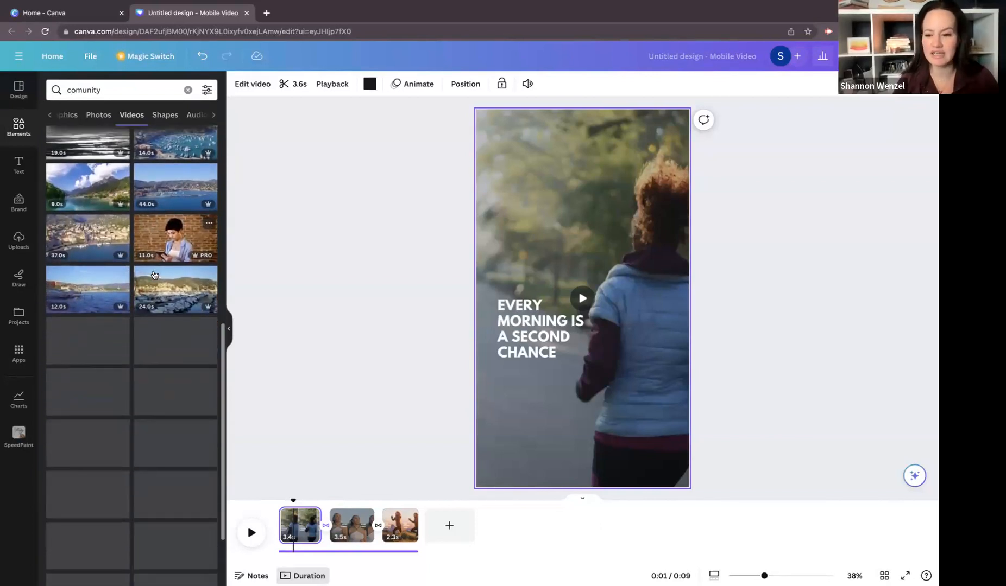
scroll(154, 276, down, 3)
scroll(154, 275, down, 3)
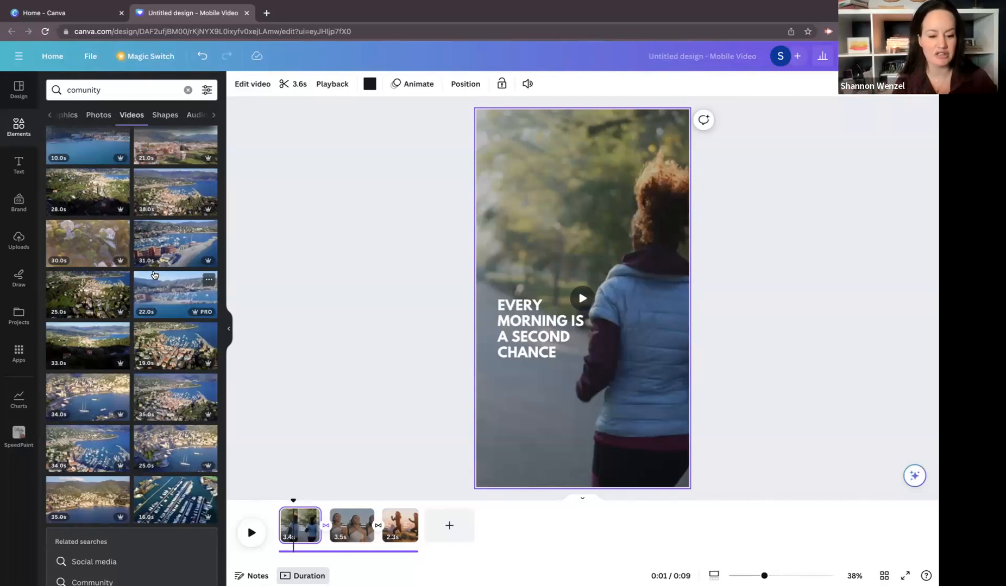
scroll(154, 275, down, 10)
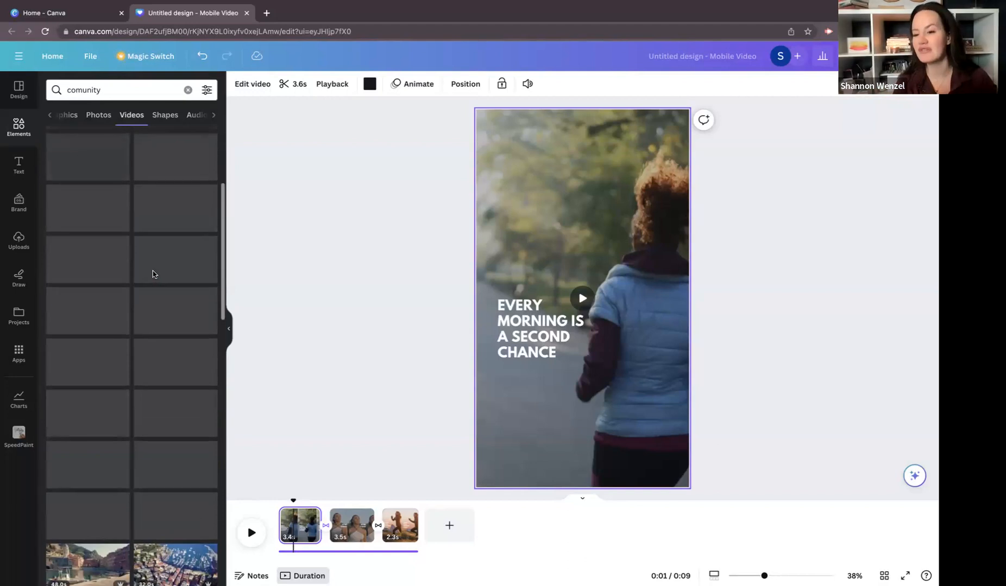
scroll(154, 275, up, 10)
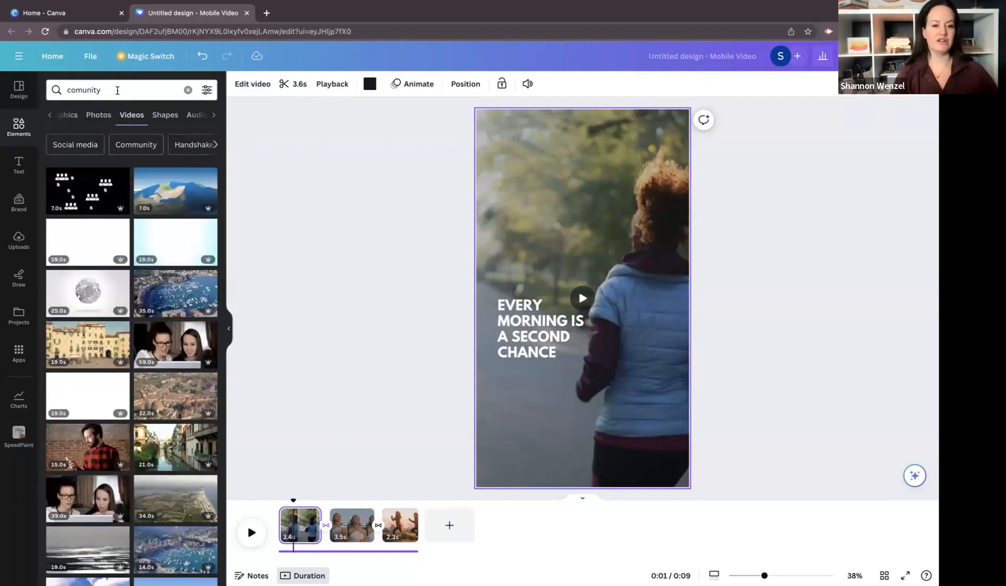
Search the video elements for "work" instead and narrow the search to the suggestion "Working on laptop"
click(117, 90)
key(BackSpace)
key(BackSpace)
key(BackSpace)
key(BackSpace)
key(BackSpace)
key(BackSpace)
key(BackSpace)
key(BackSpace)
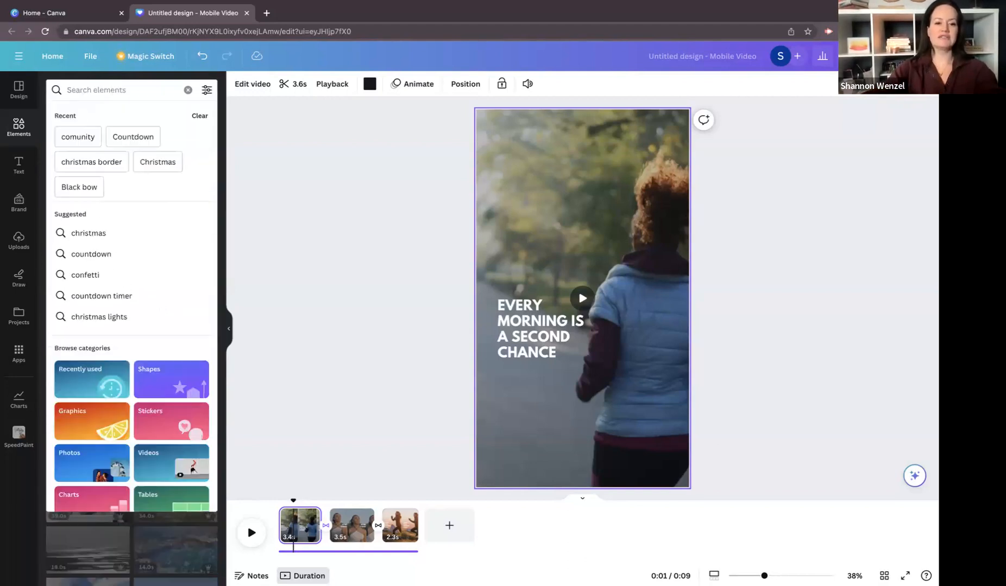
text(work)
key(Return)
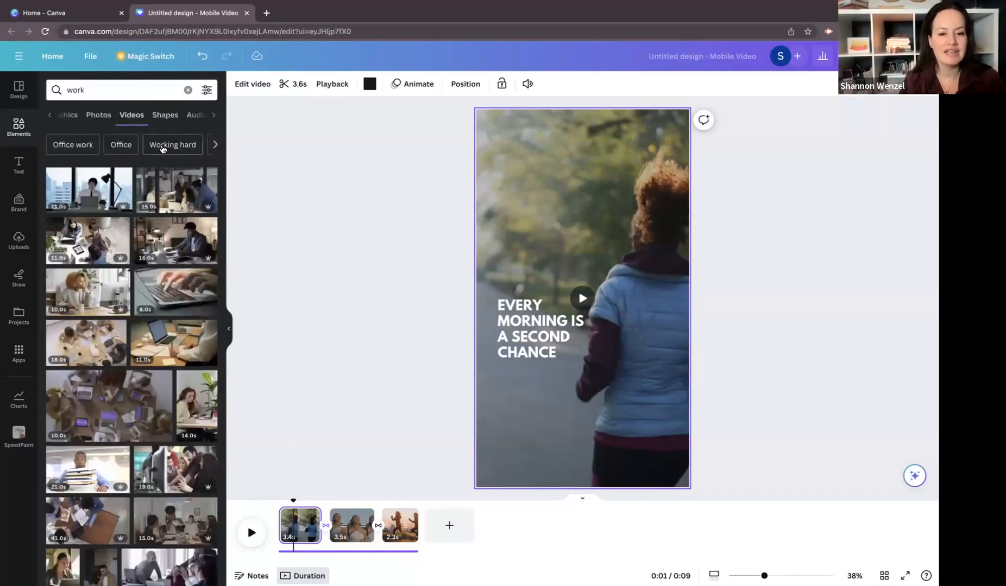
click(214, 150)
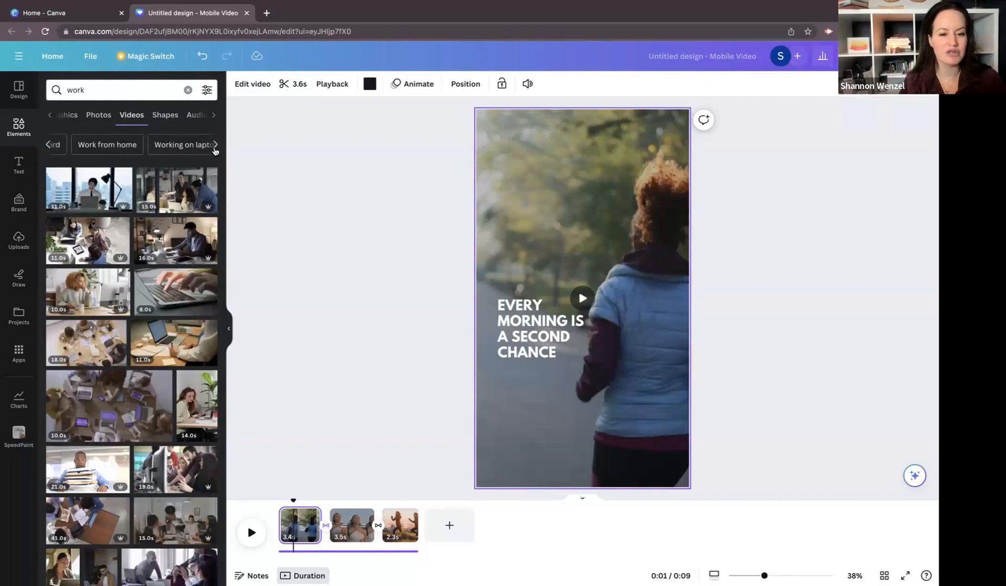
click(171, 150)
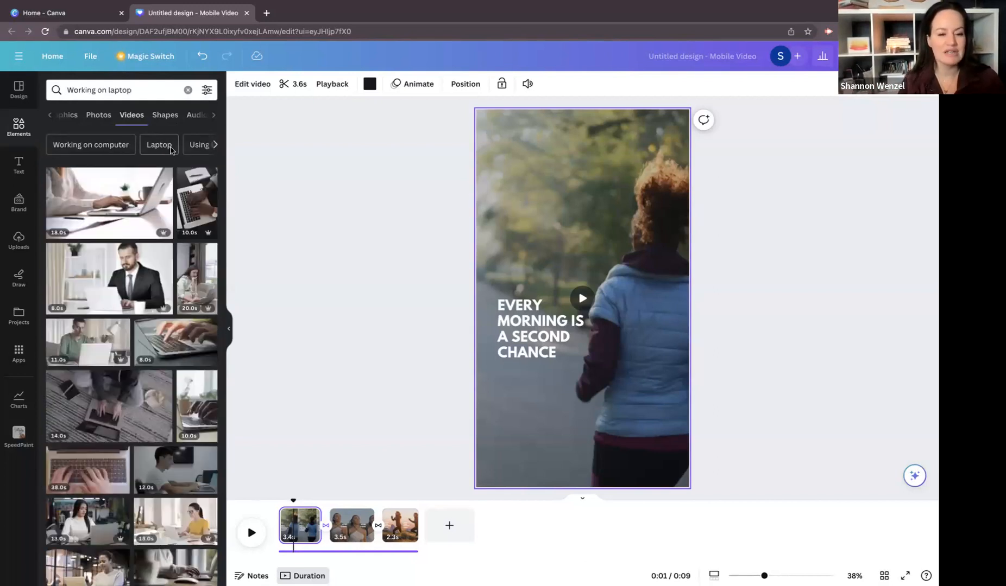
Add the 18-second clip of hands typing on a laptop to the first page and move it to the page's upper-left corner
click(108, 215)
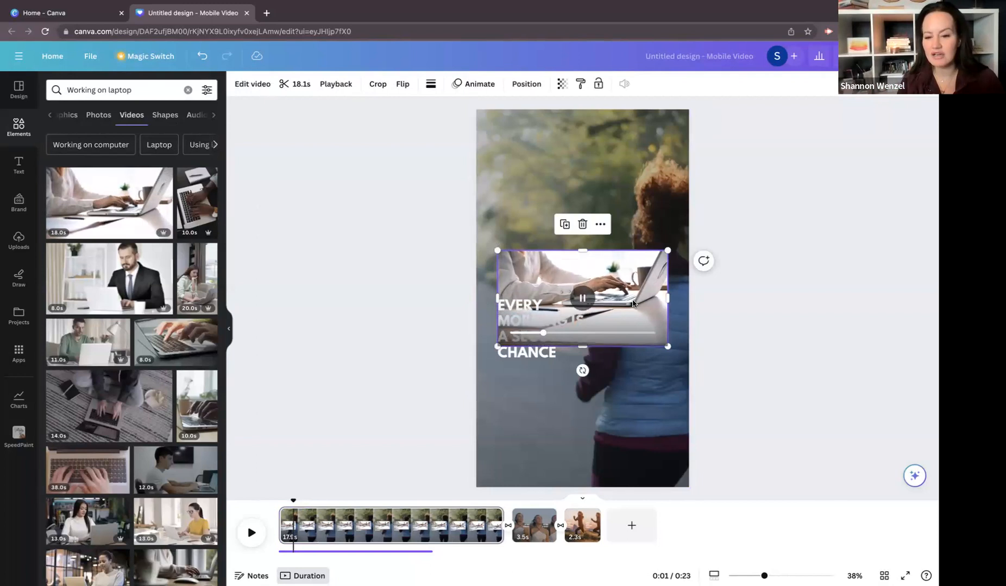
drag(632, 301, 610, 156)
right_click(610, 156)
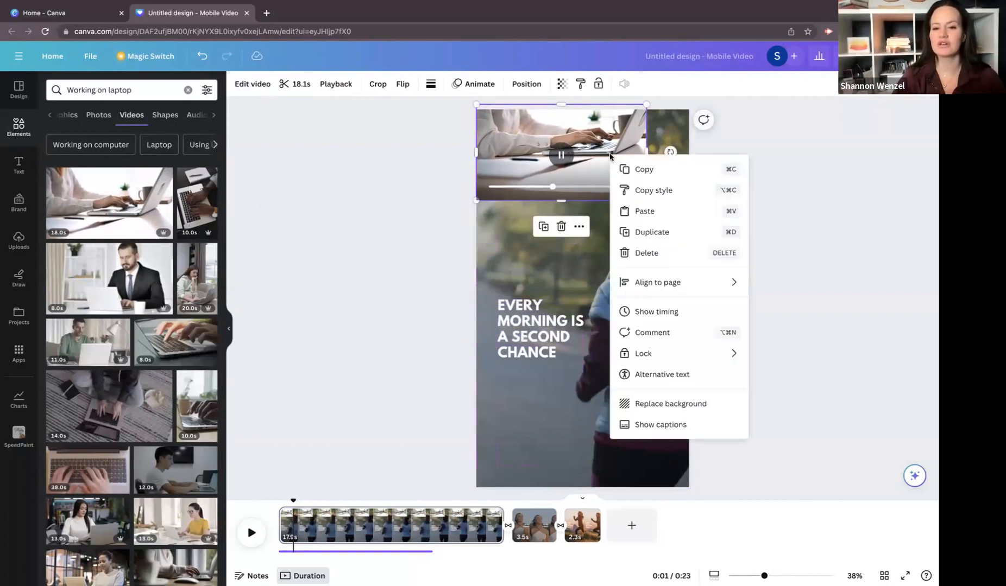
click(601, 201)
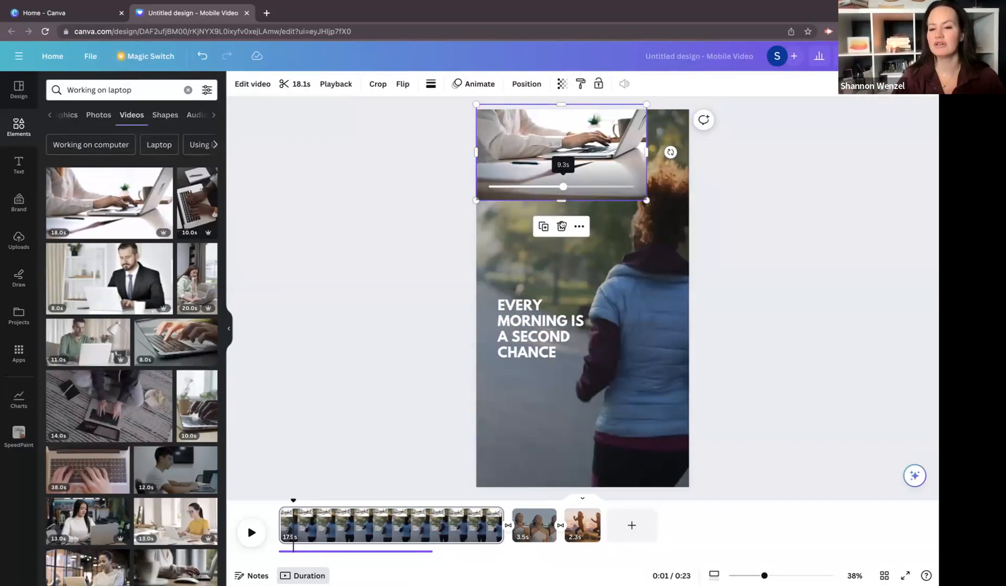
Stretch and enlarge the laptop typing clip so that it covers the whole first page
drag(562, 203, 562, 416)
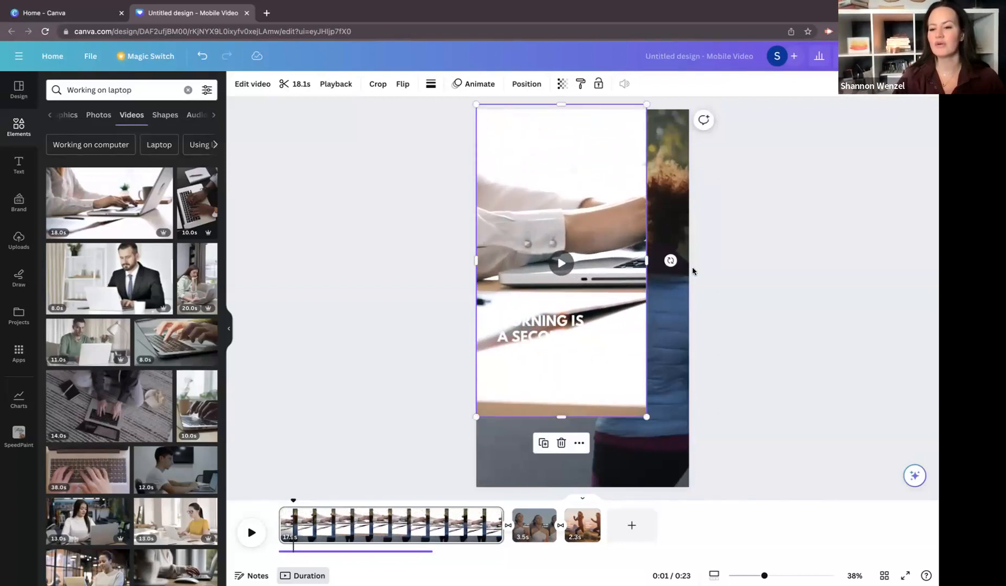
drag(645, 417, 688, 494)
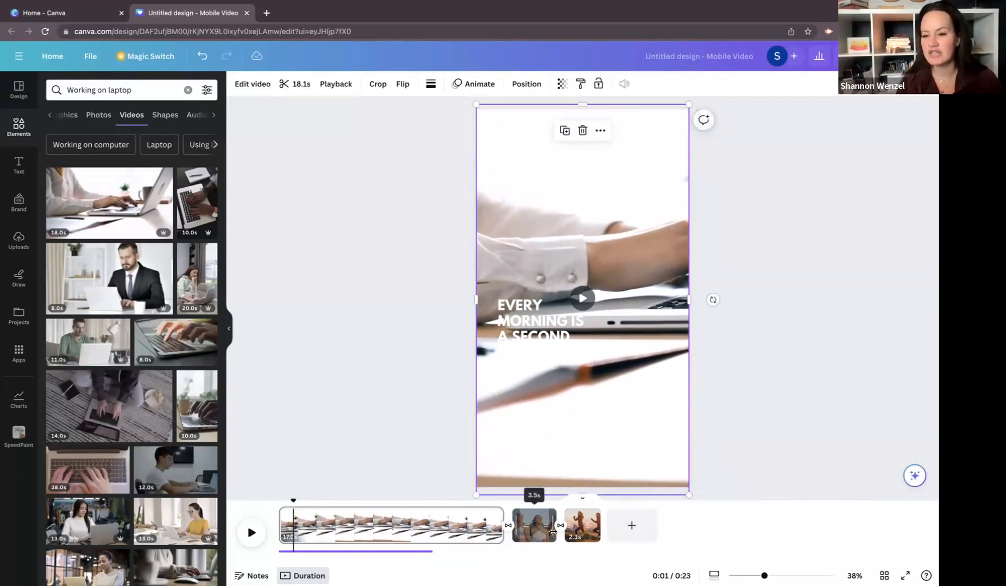
click(425, 423)
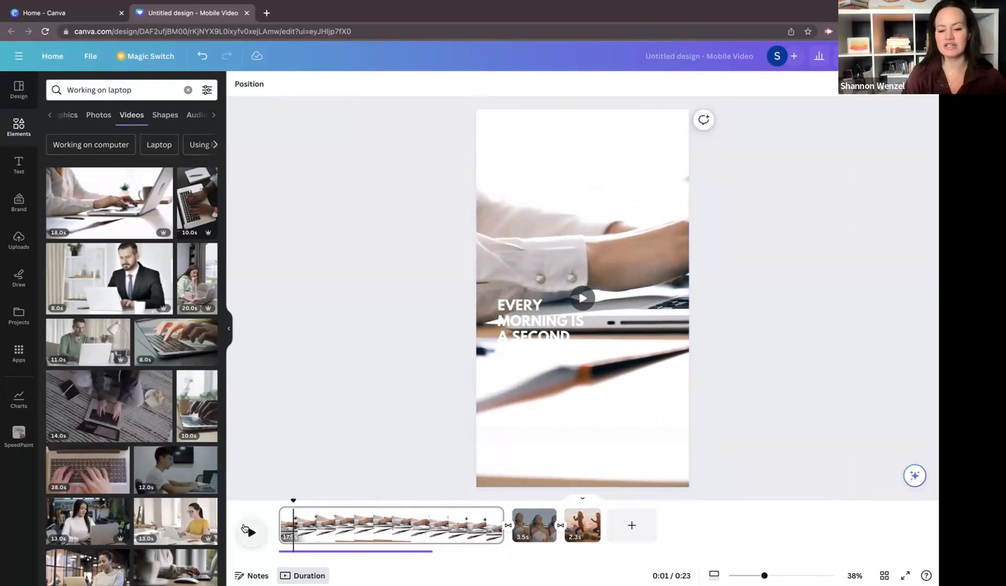
Trim the first page on the timeline to 3.4 seconds
click(432, 536)
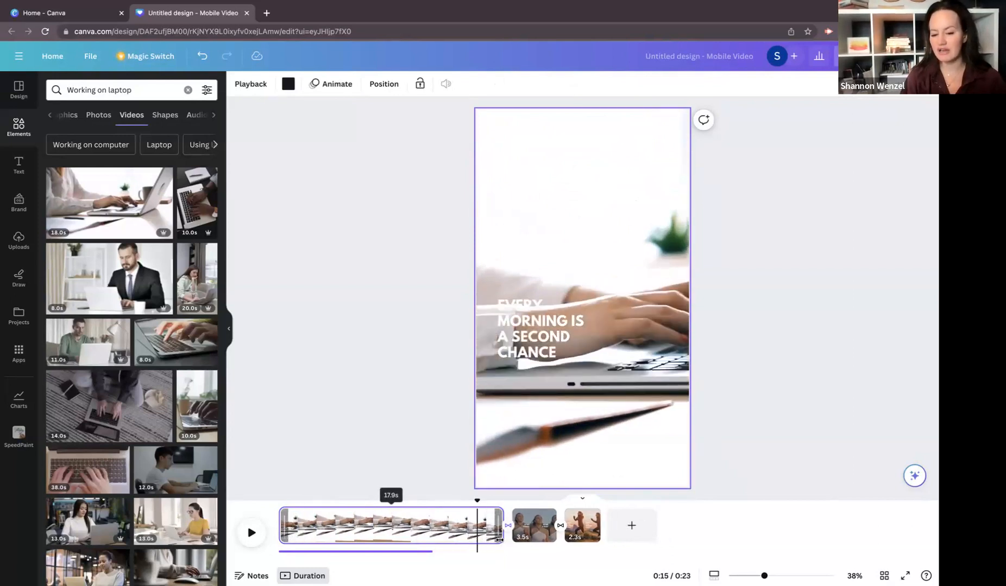
drag(495, 537, 319, 542)
click(439, 407)
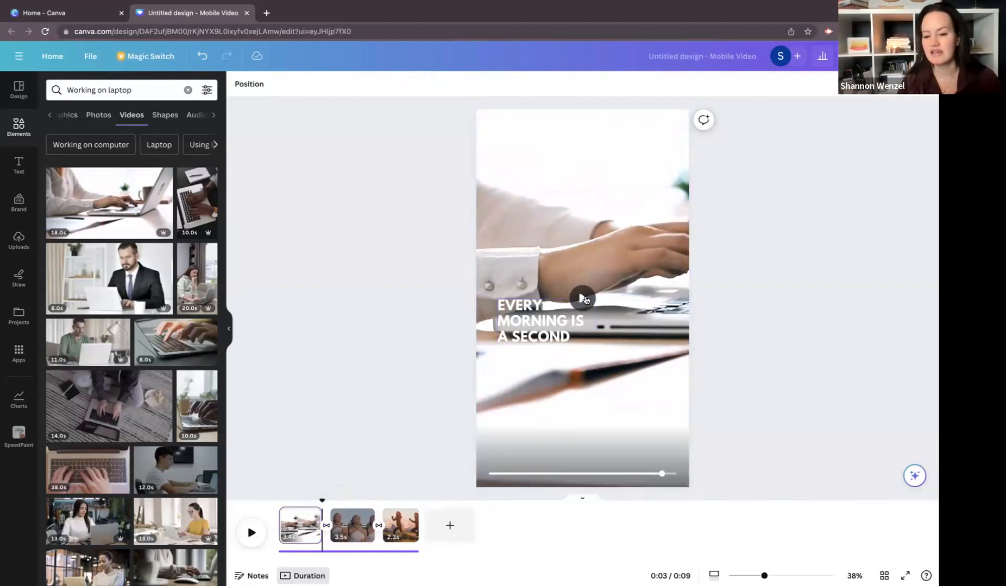
Preview the reel from the first page into the second and return to the start of the first page
click(583, 298)
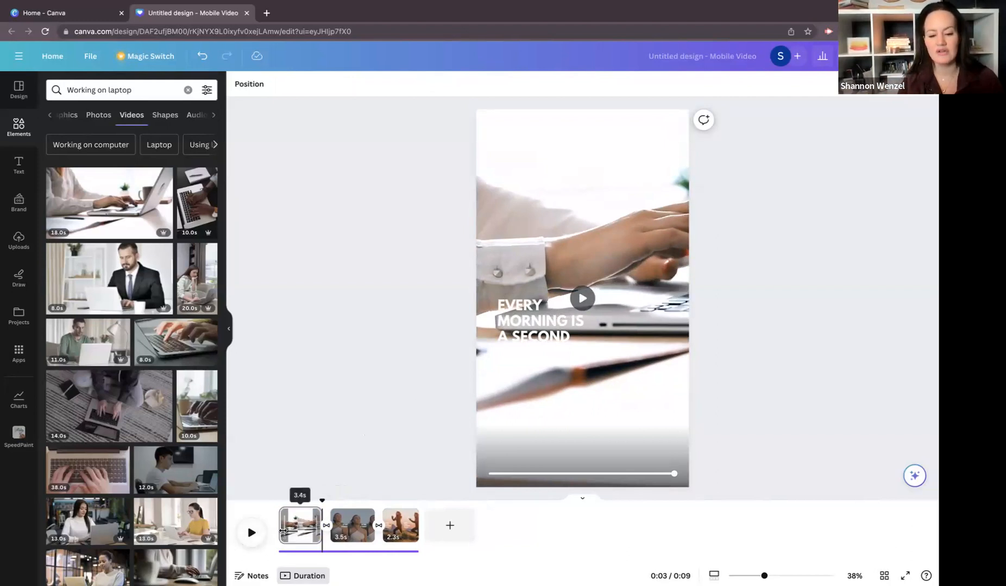
click(283, 530)
click(251, 534)
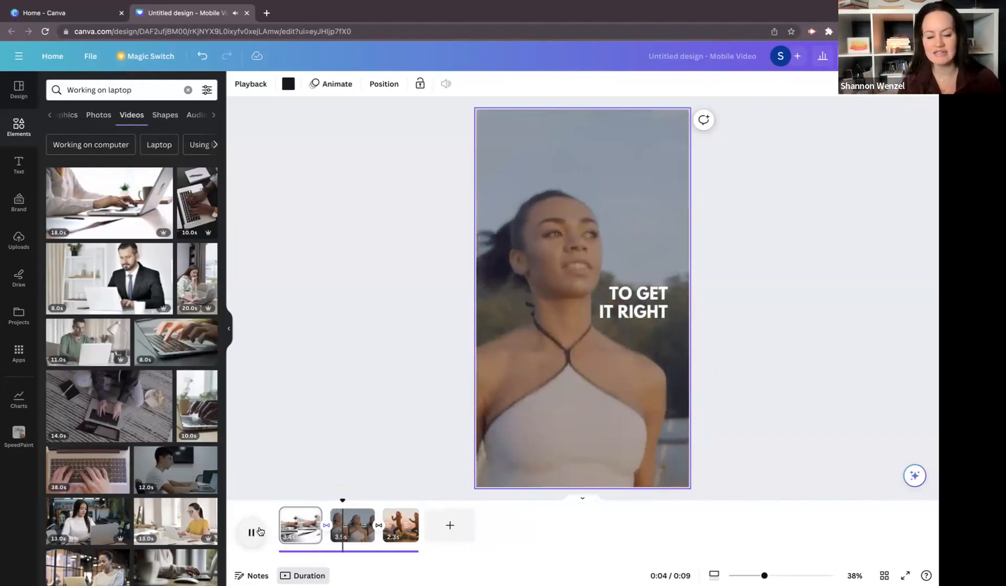
click(259, 532)
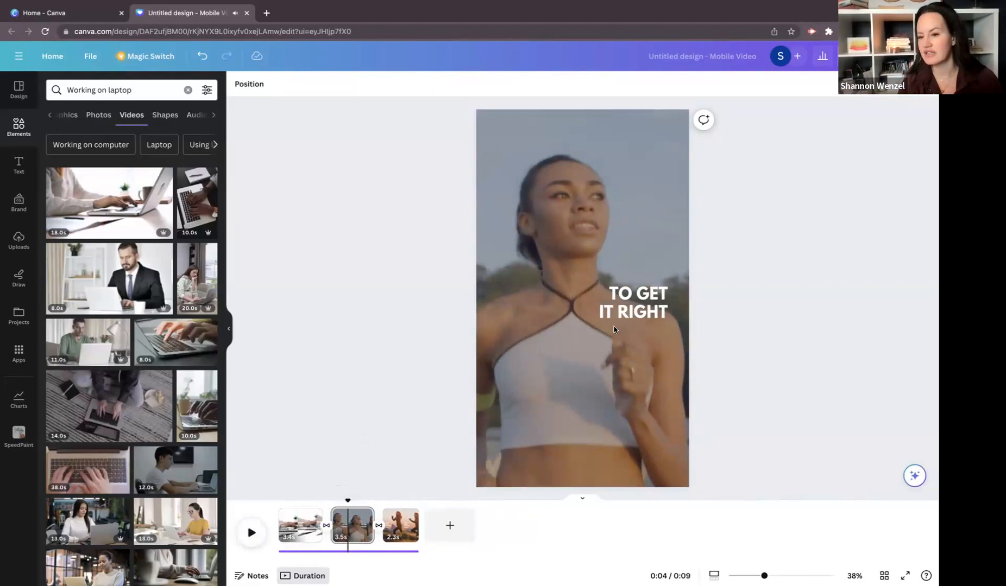
click(287, 532)
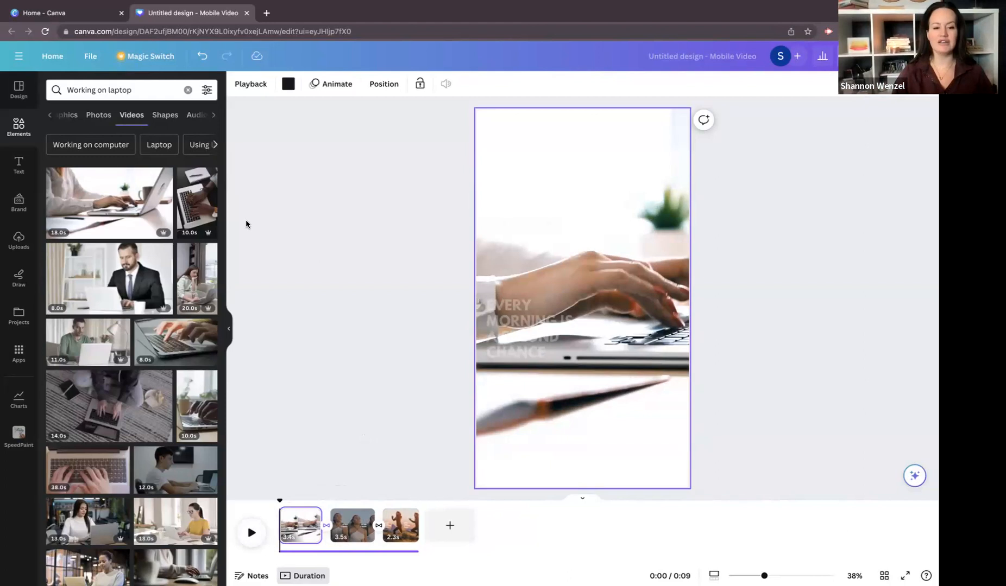
View the video files in the uploads and the option for uploading own files
click(24, 249)
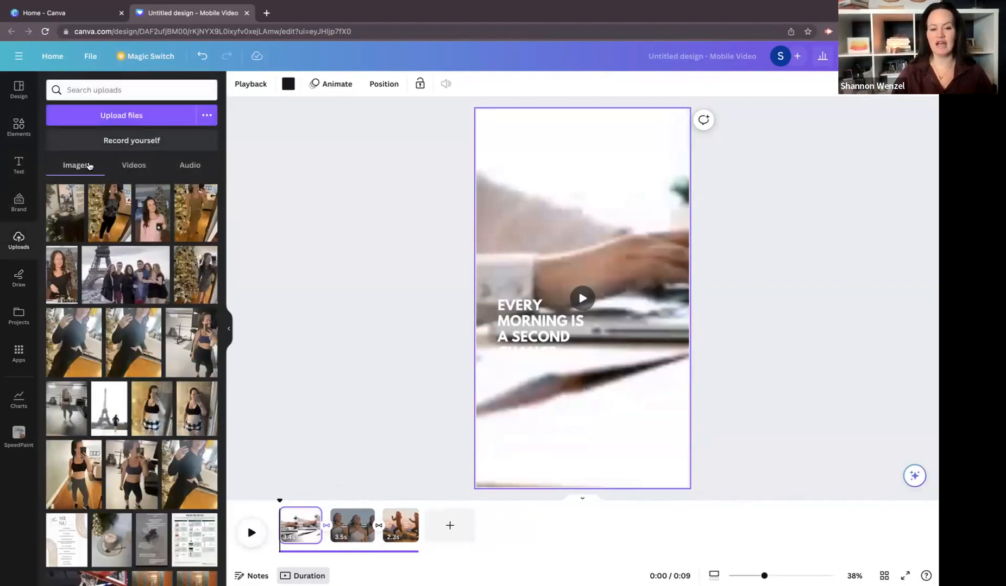
click(134, 167)
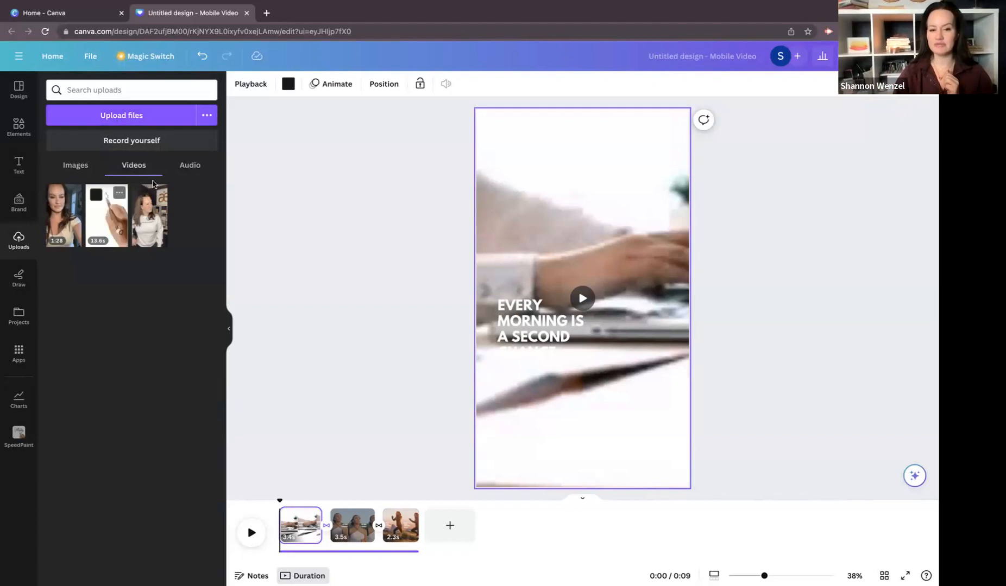
click(124, 116)
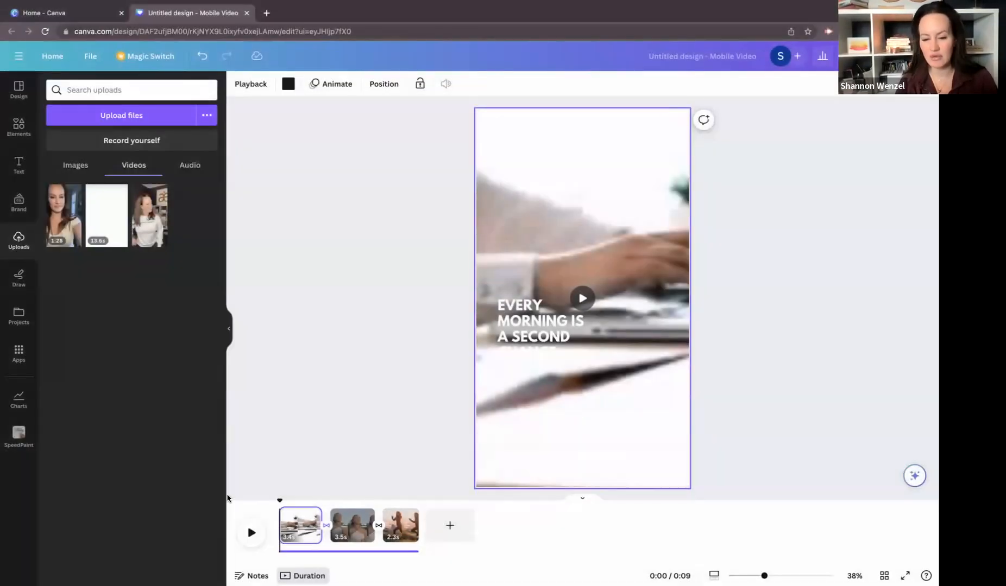
Replace the headline on the first page with "WHAT I WISH I HAD KNOWN..."
click(546, 340)
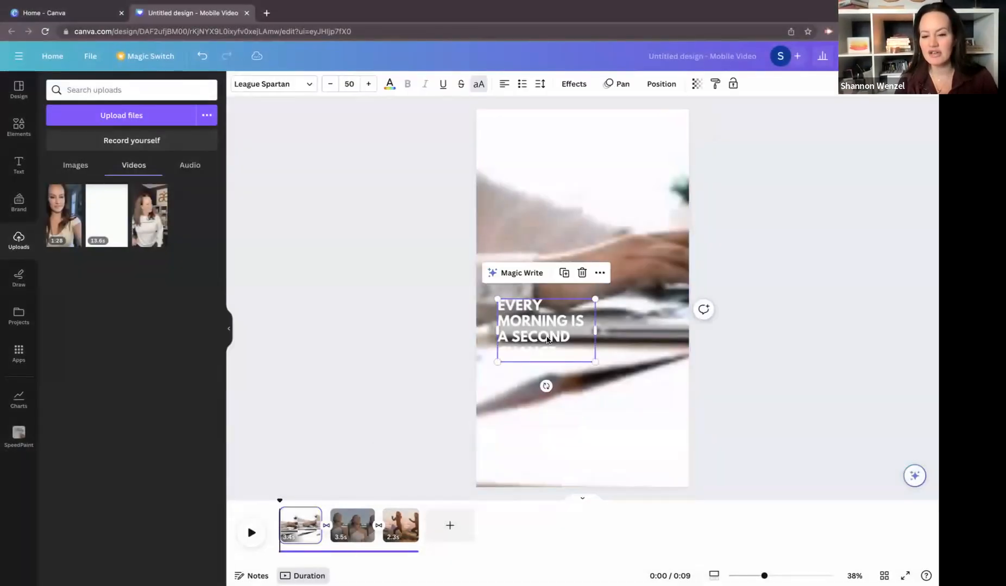
click(570, 350)
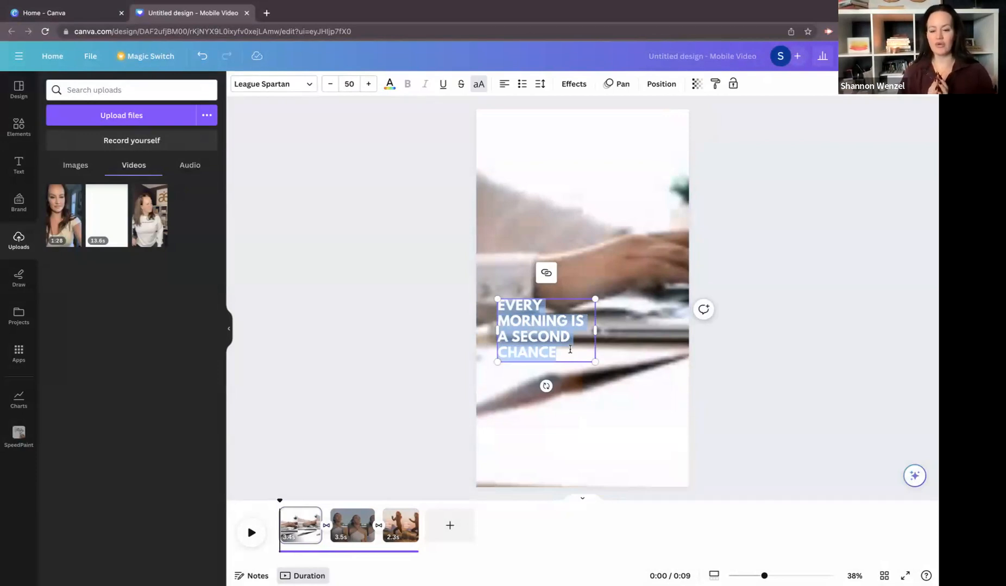
text(H)
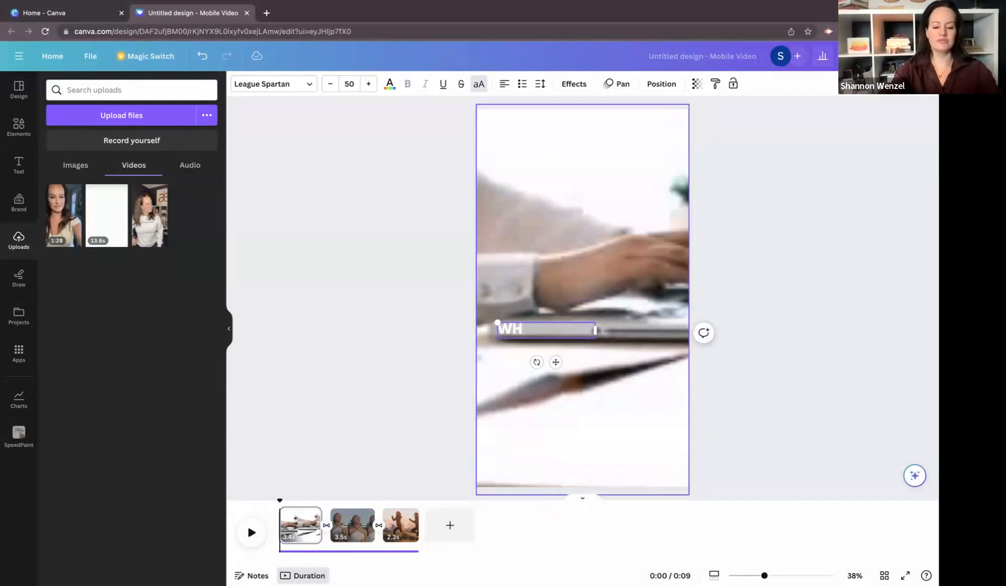
text(AT I WIS)
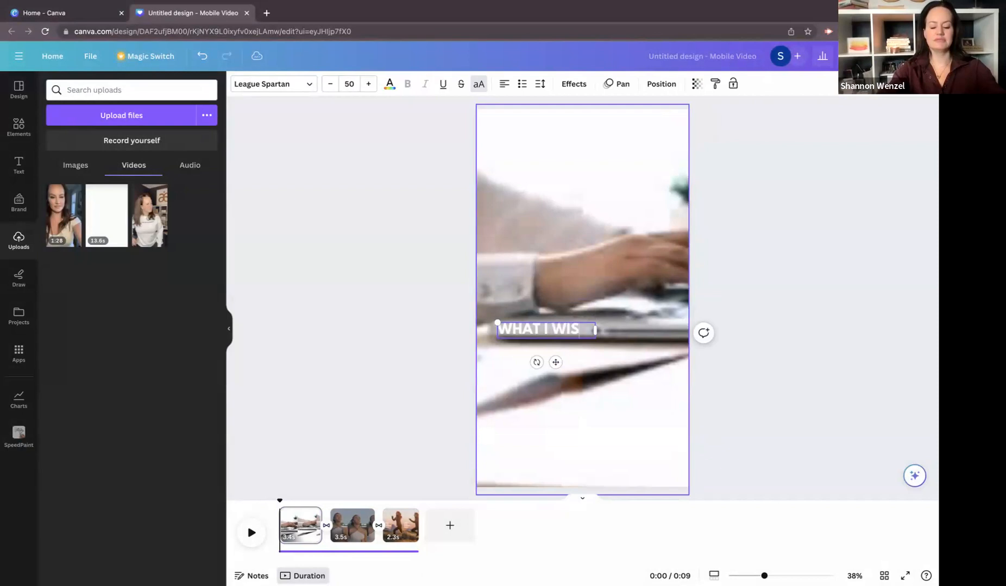
text(H I HAD KN)
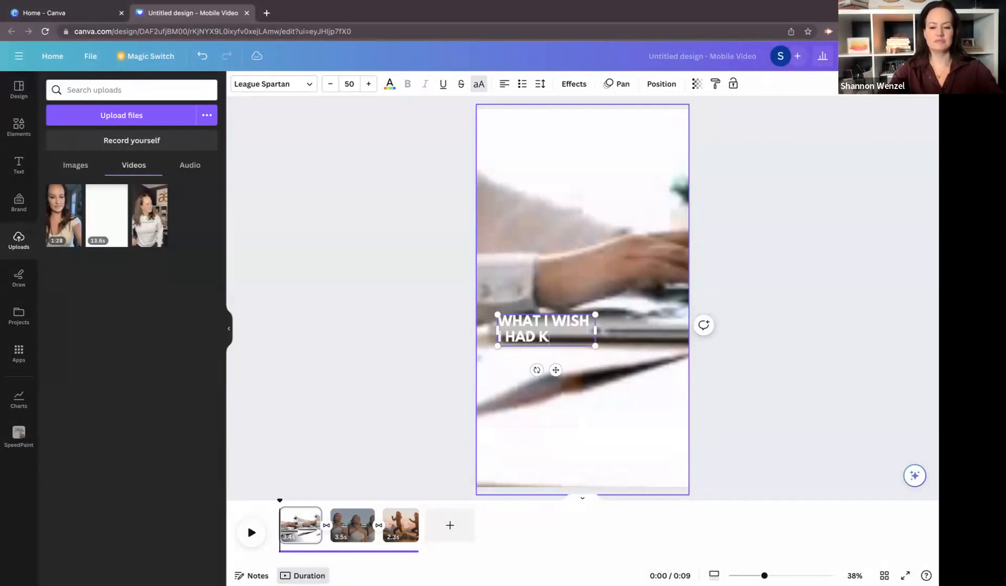
text(OW)
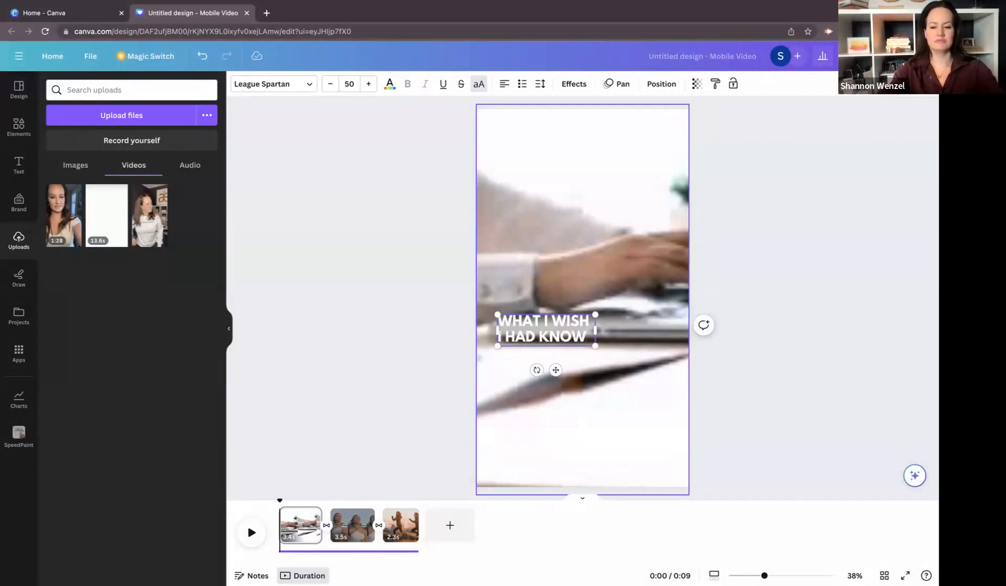
text(N)
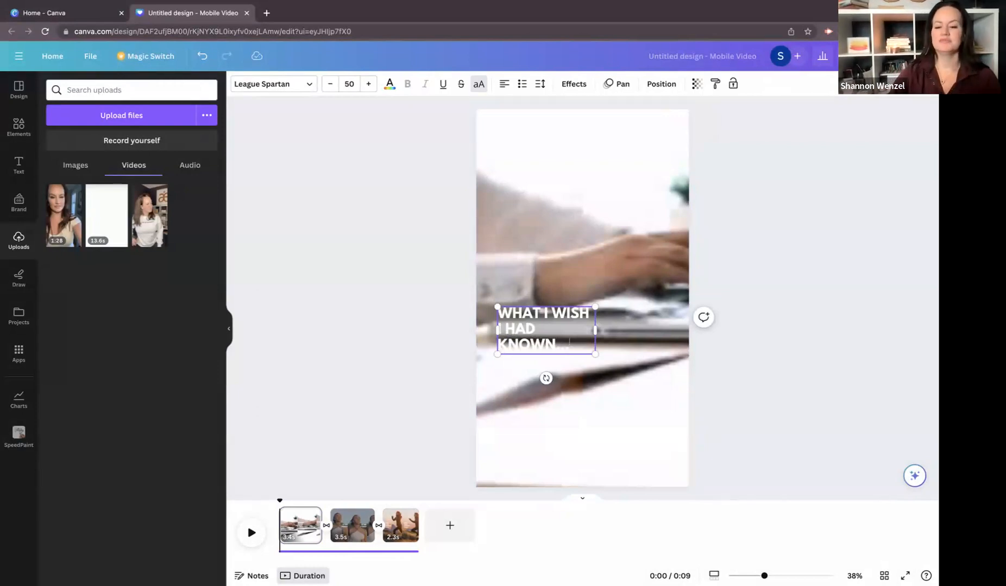
text(.)
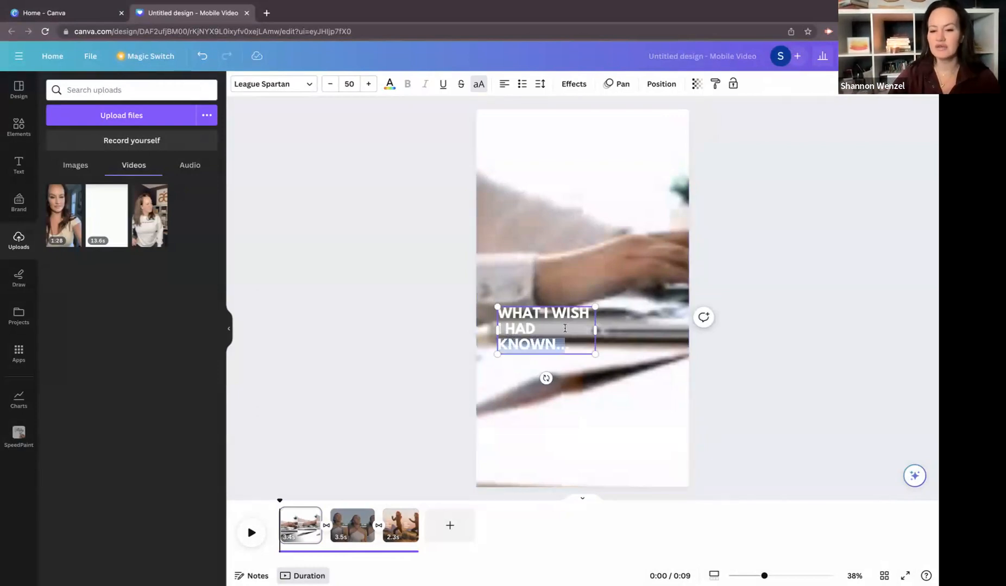
text(..)
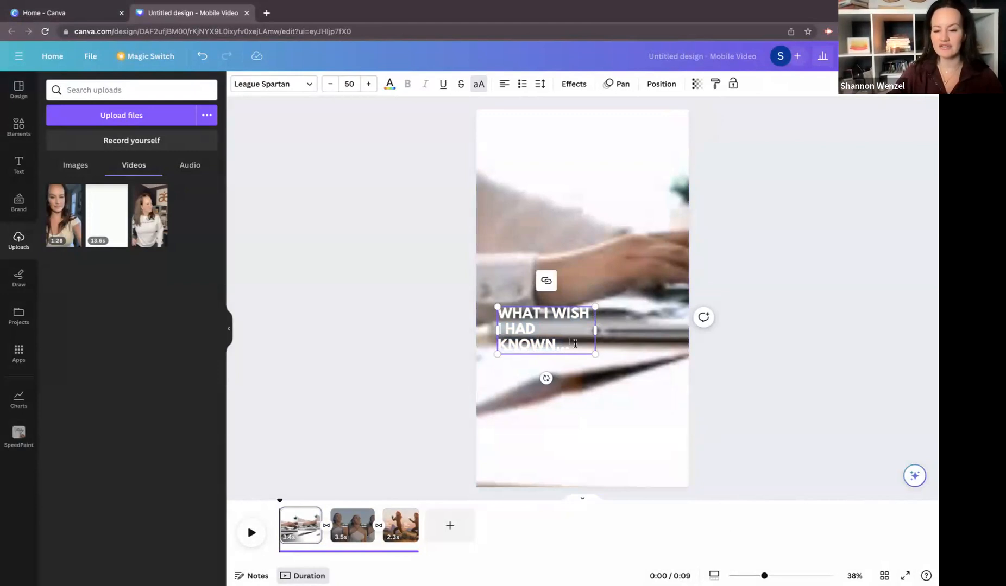
triple_click(587, 319)
key(ctrl+a)
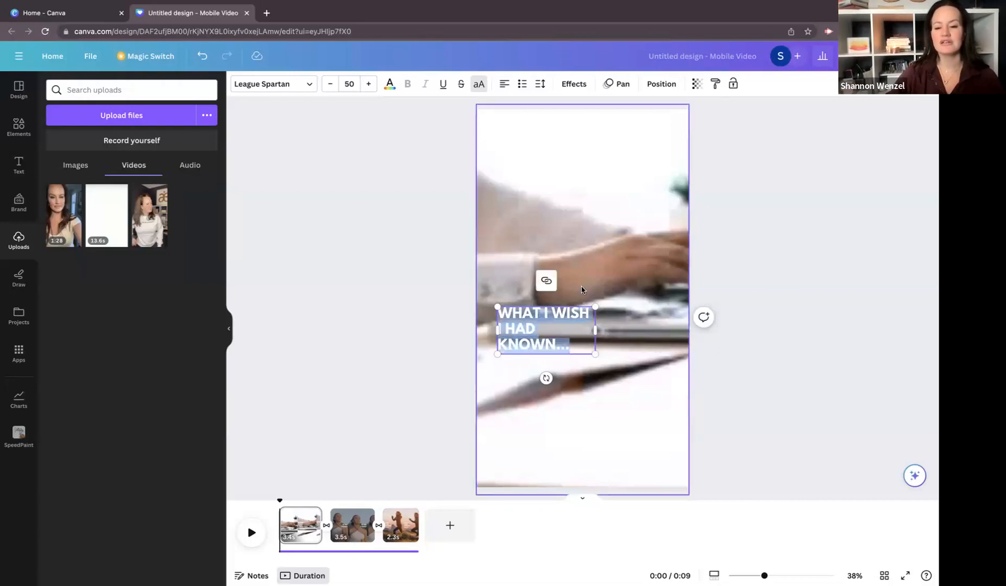
click(572, 326)
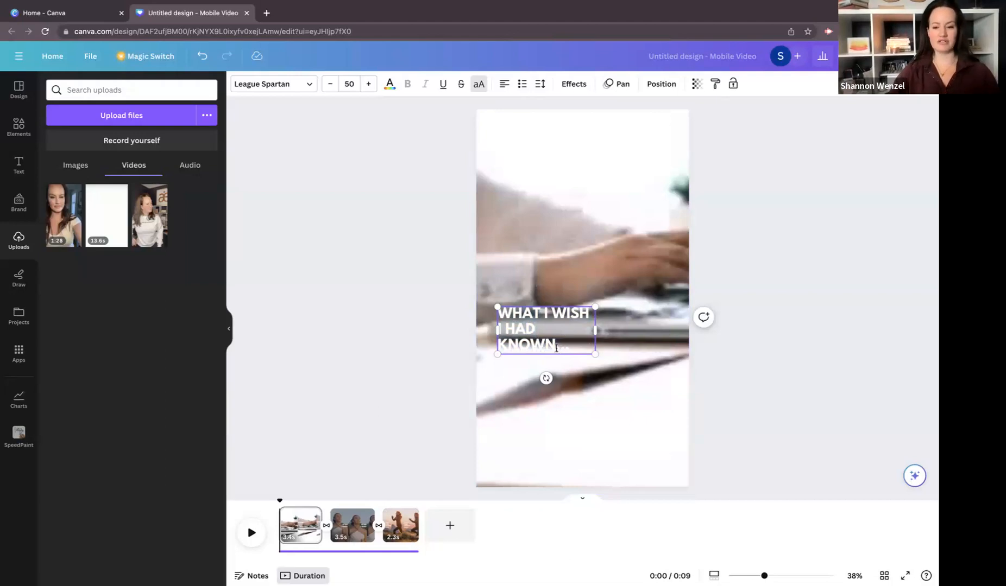
drag(556, 349, 547, 284)
click(550, 329)
click(584, 340)
triple_click(583, 341)
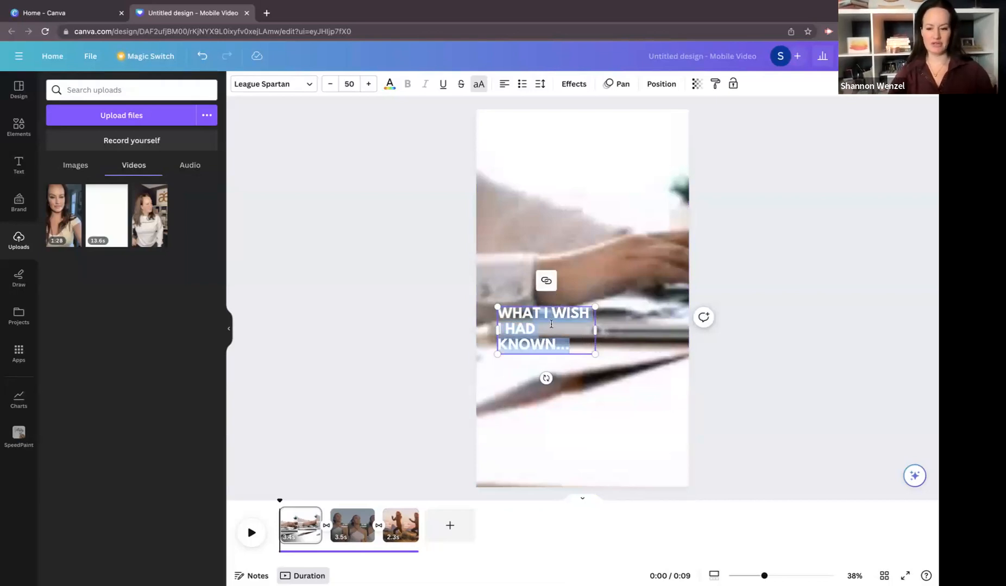
Enlarge the headline text to size 62.5 and adjust its box width so the text wraps onto three lines
click(579, 333)
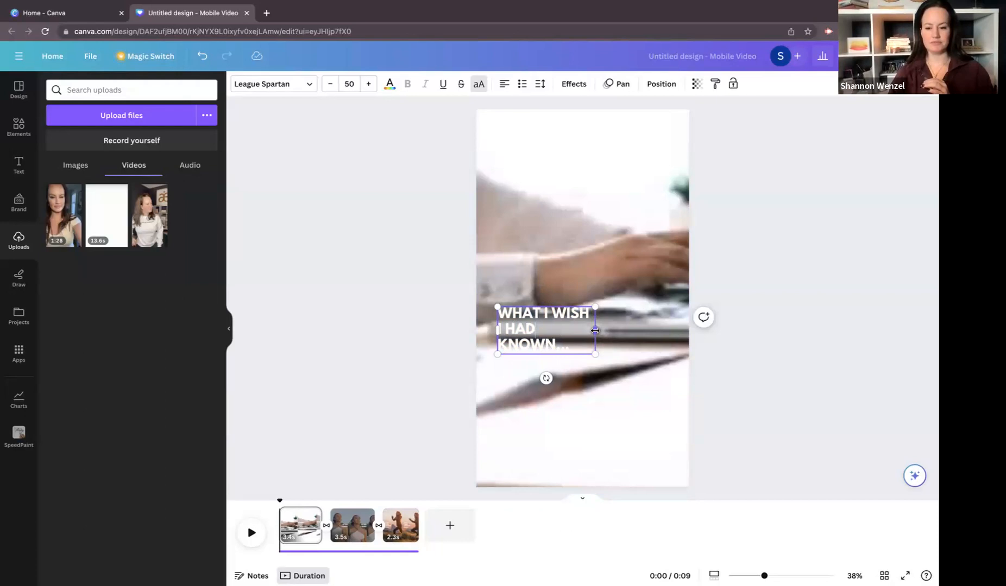
drag(594, 306, 638, 321)
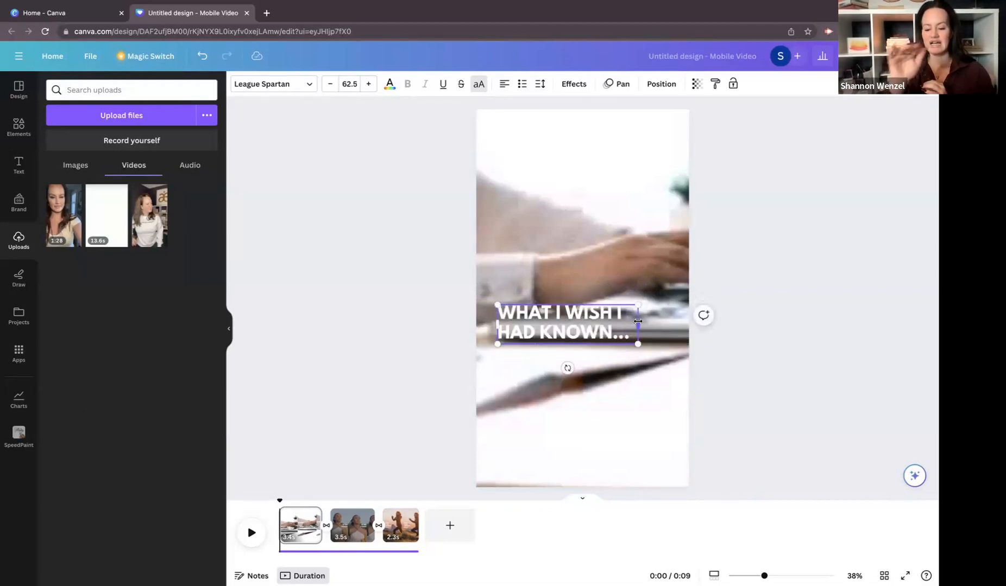
drag(638, 323, 615, 332)
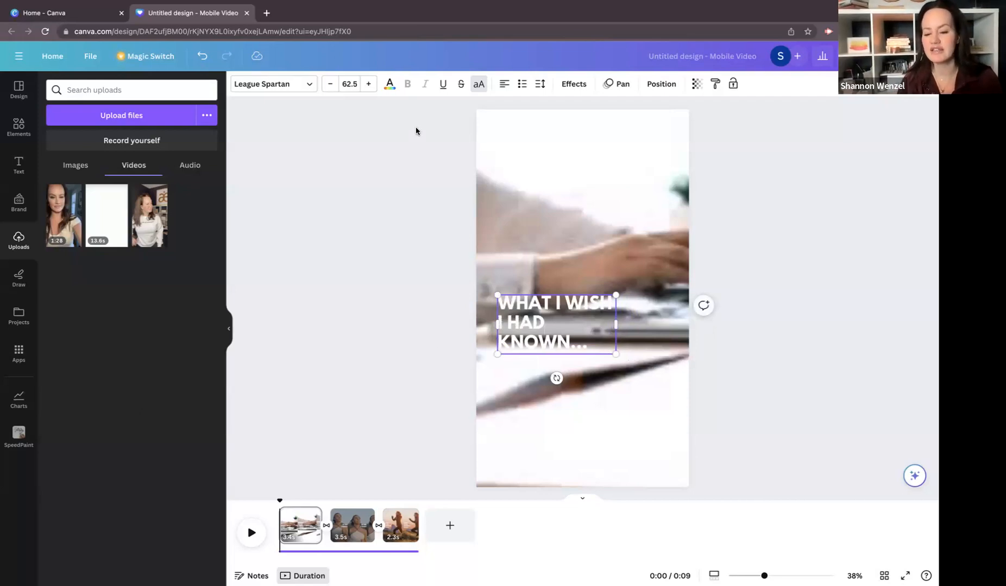
Try the dark colour #18161F on the headline text, and choose the pink swatch from the Mellow Barnyard brand palette
click(389, 87)
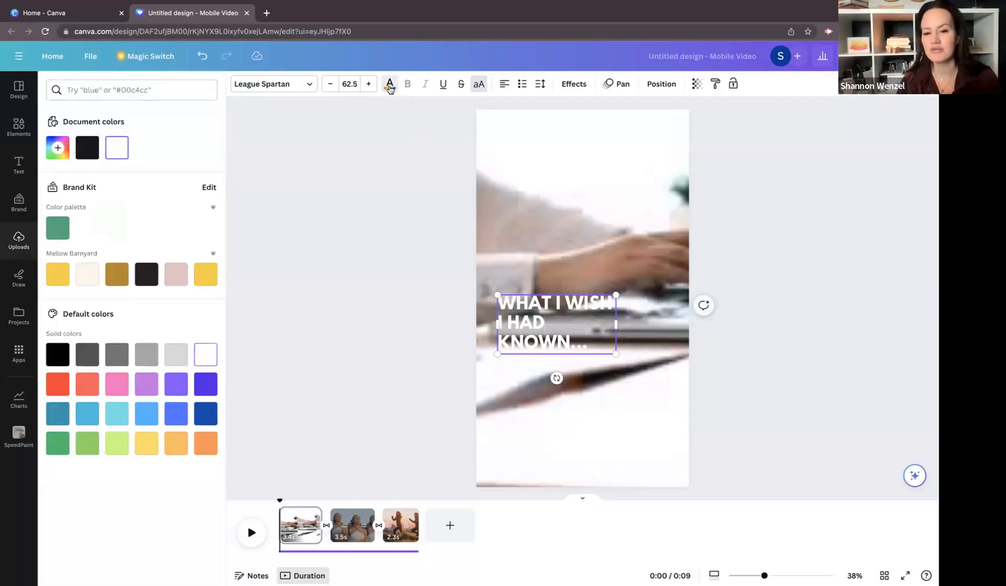
click(89, 148)
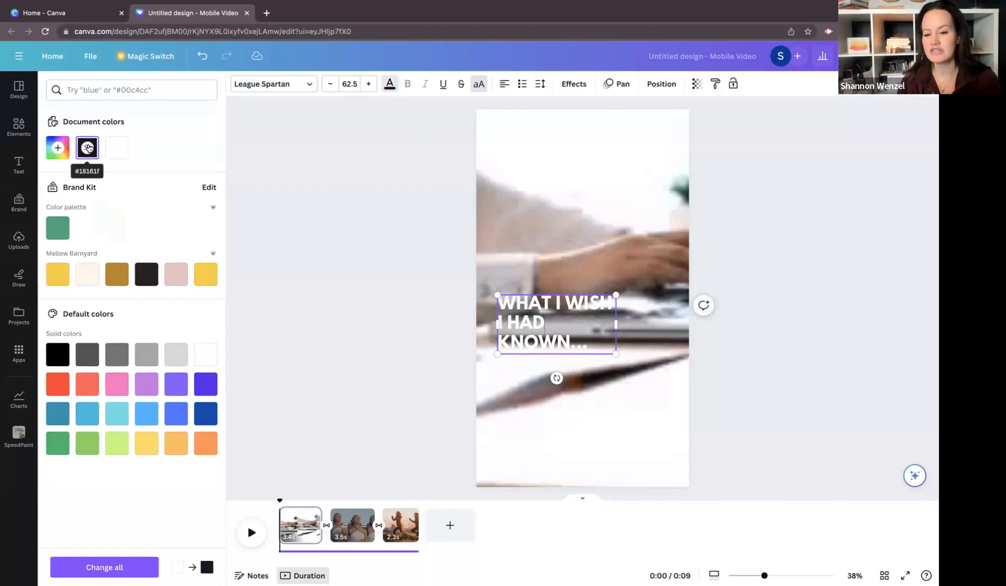
click(89, 149)
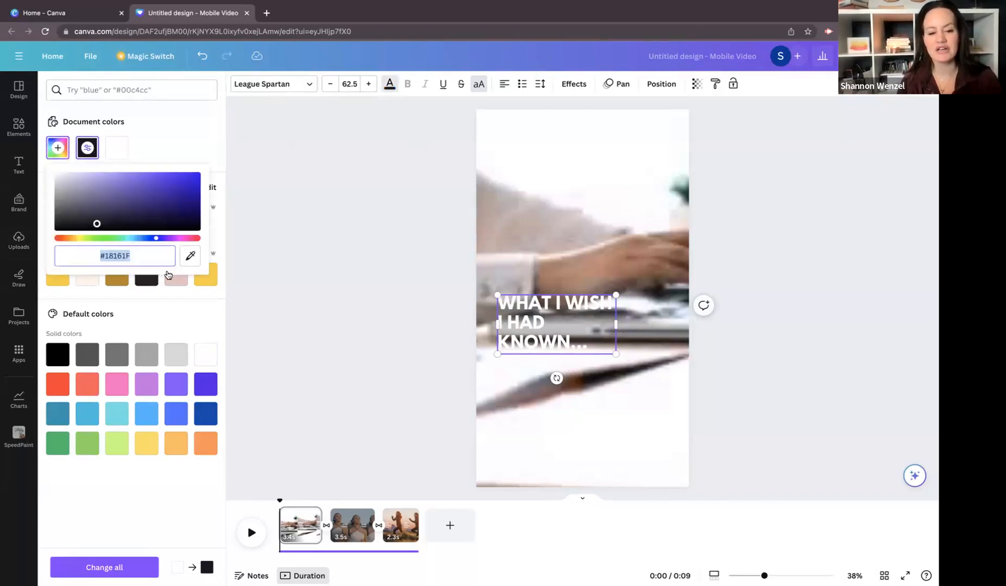
click(167, 296)
click(183, 281)
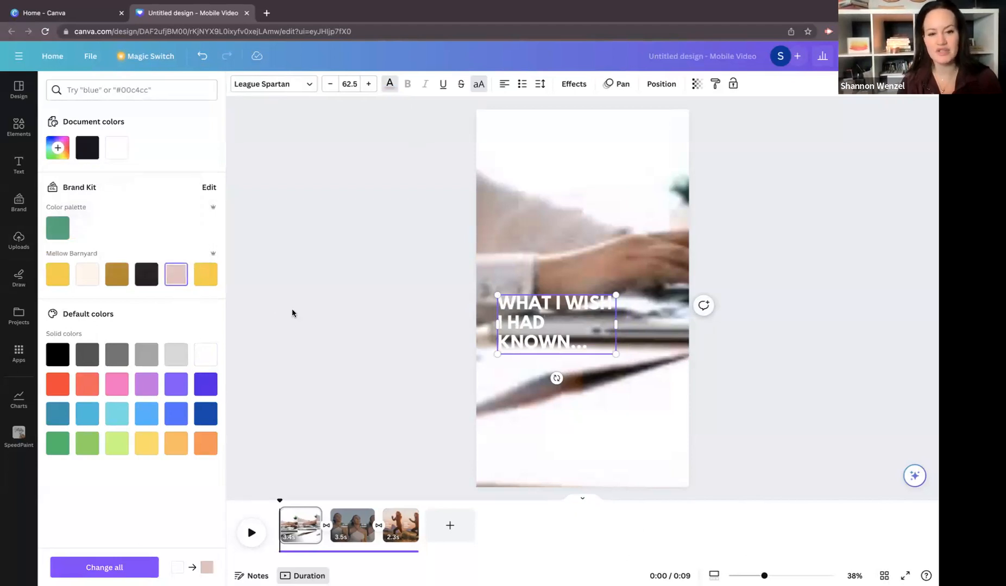
Try the Lemon Tuesday and Glacial Indifference fonts on the headline, and return it to League Spartan
click(306, 89)
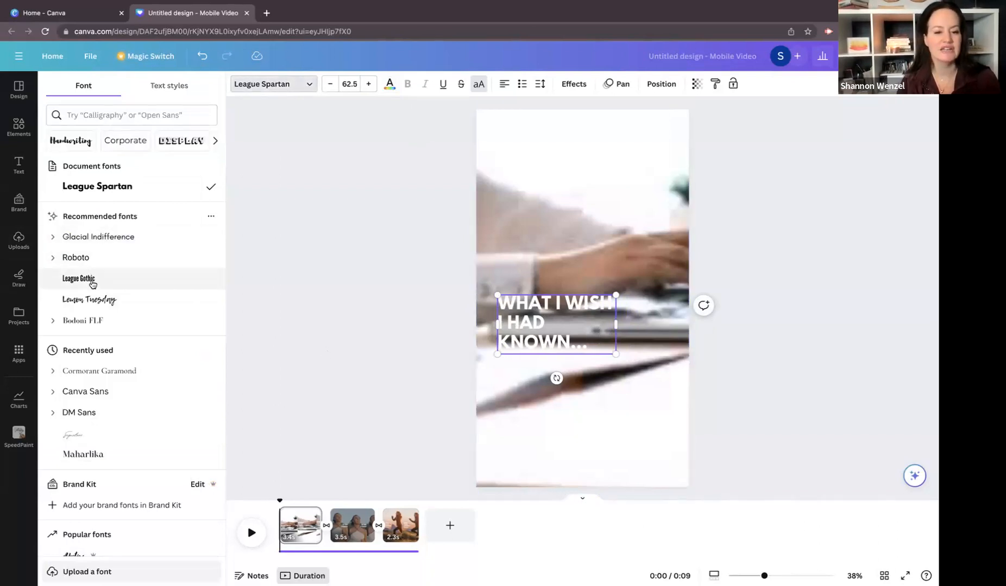
click(92, 299)
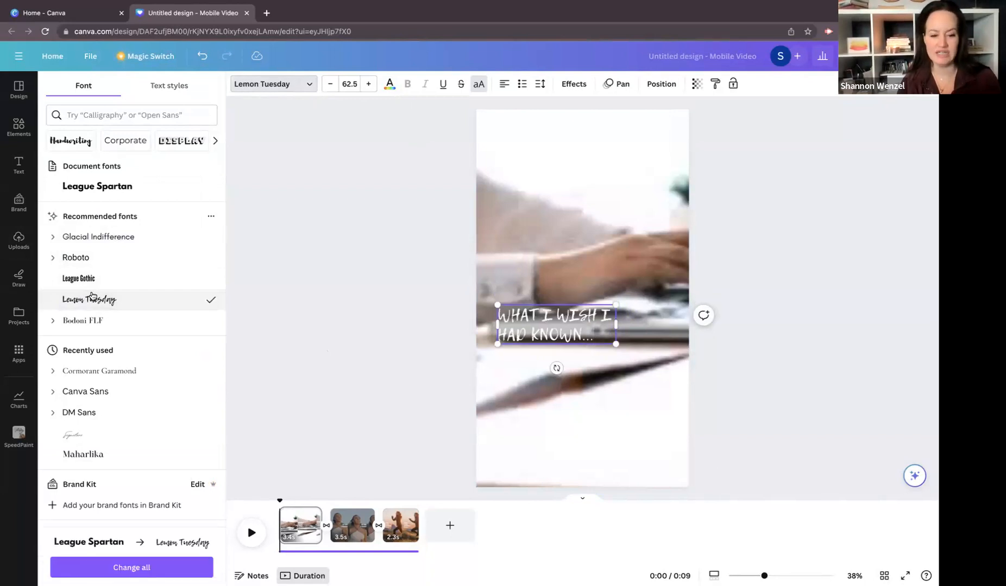
click(98, 242)
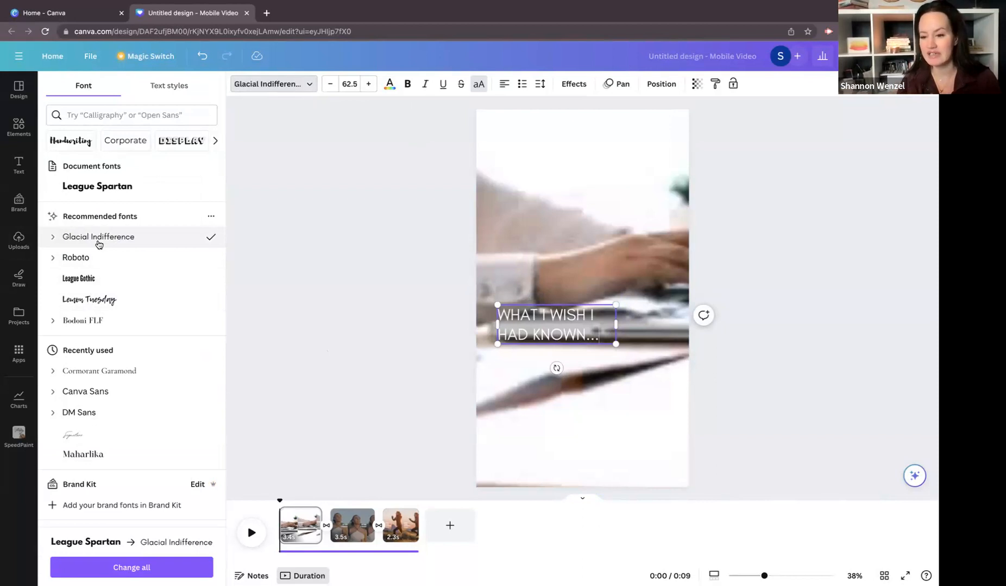
click(98, 194)
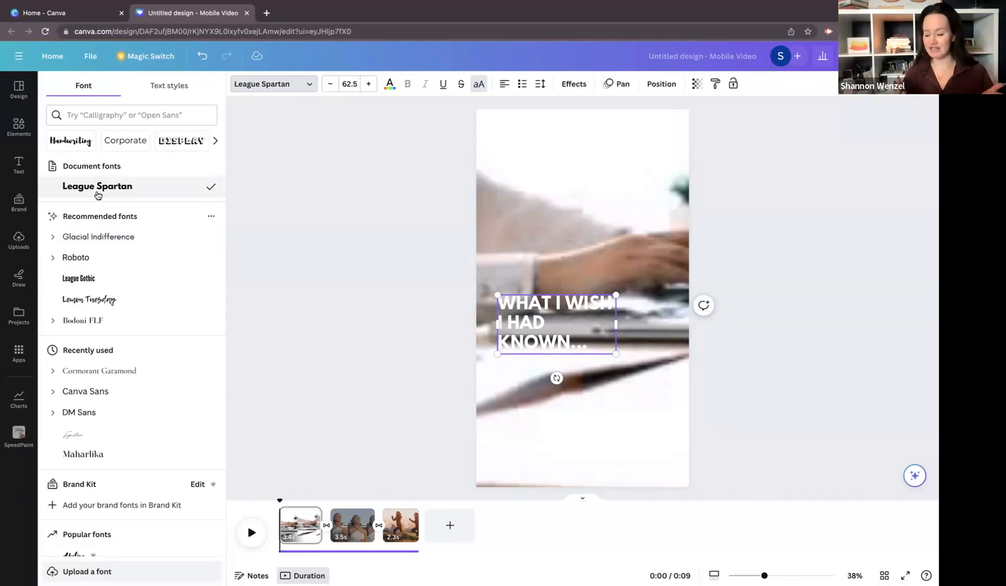
click(307, 250)
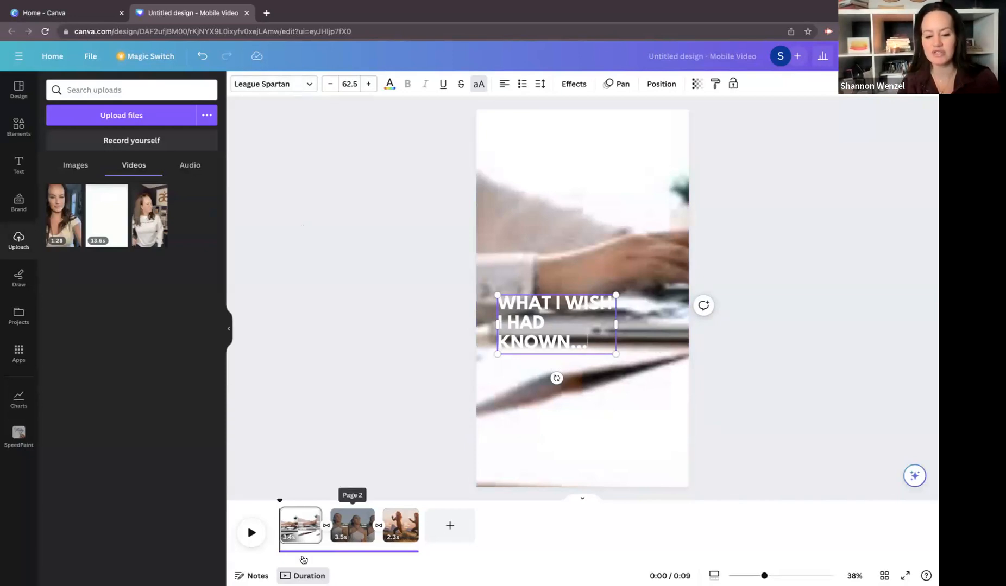
click(304, 576)
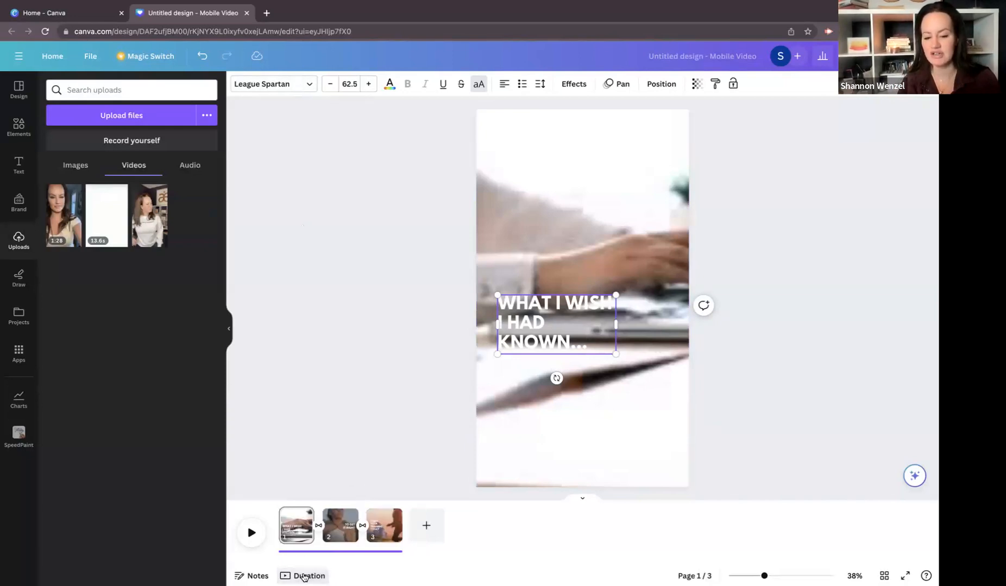
click(304, 576)
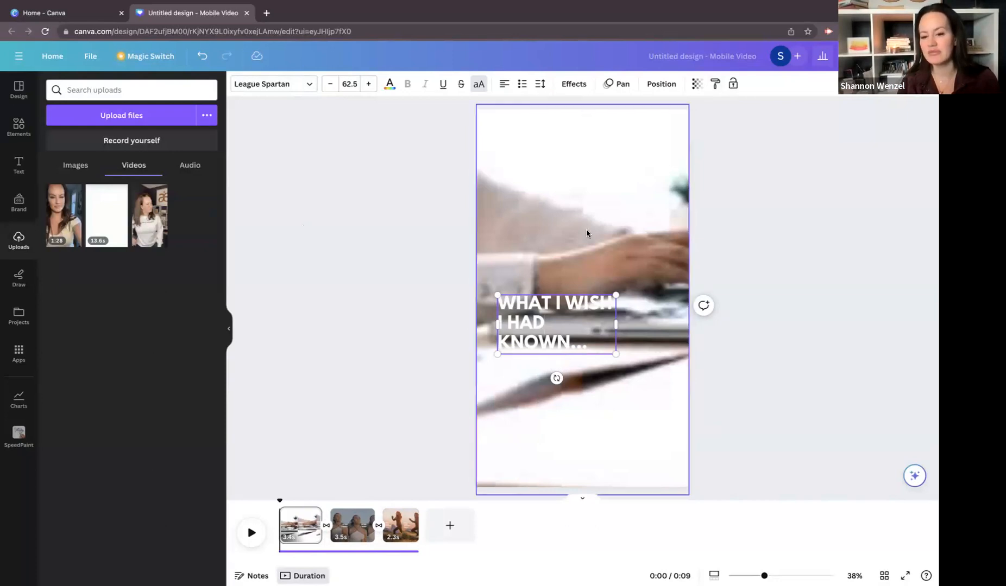
Try the Shadow text effect on the headline, and apply the Lift effect instead
click(581, 85)
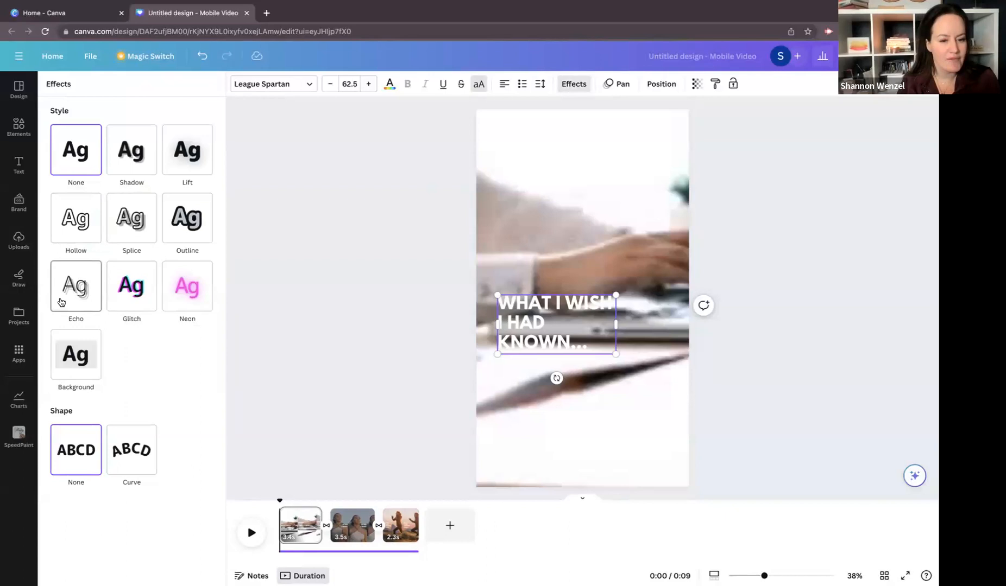
click(126, 172)
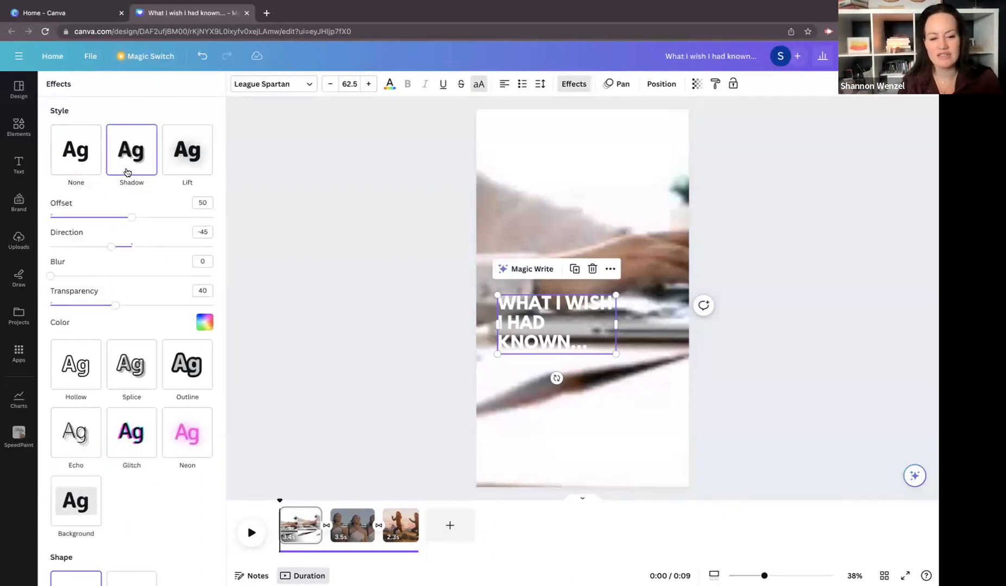
click(180, 173)
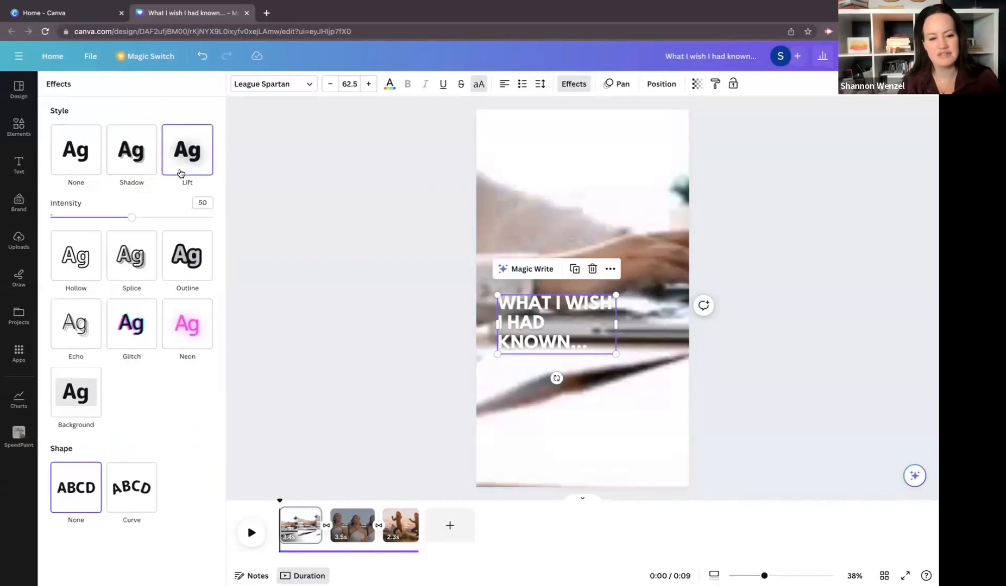
Try the Curve shape on the headline, reset its shape to None, and move the text up above the hands
click(120, 492)
click(79, 489)
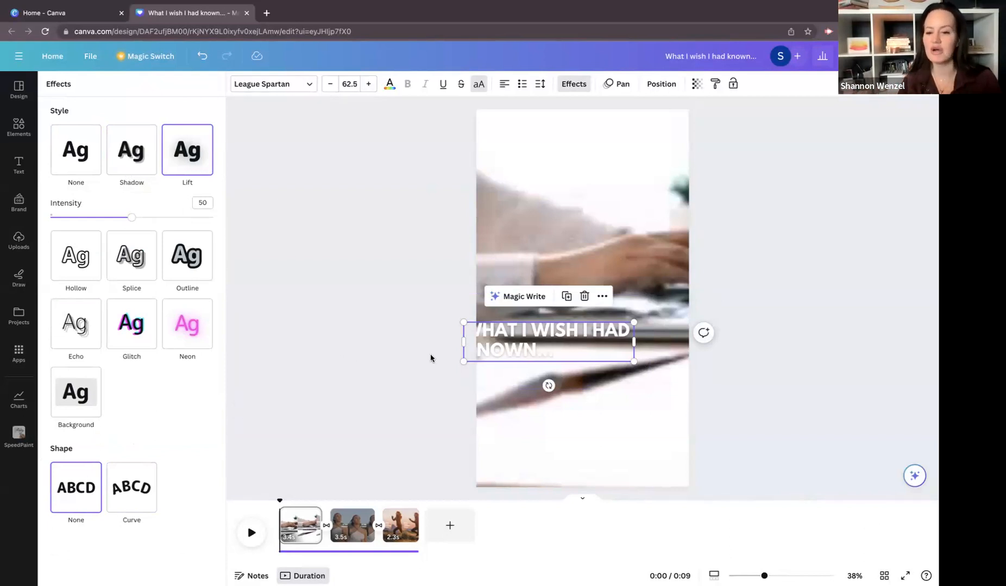
drag(550, 332, 569, 201)
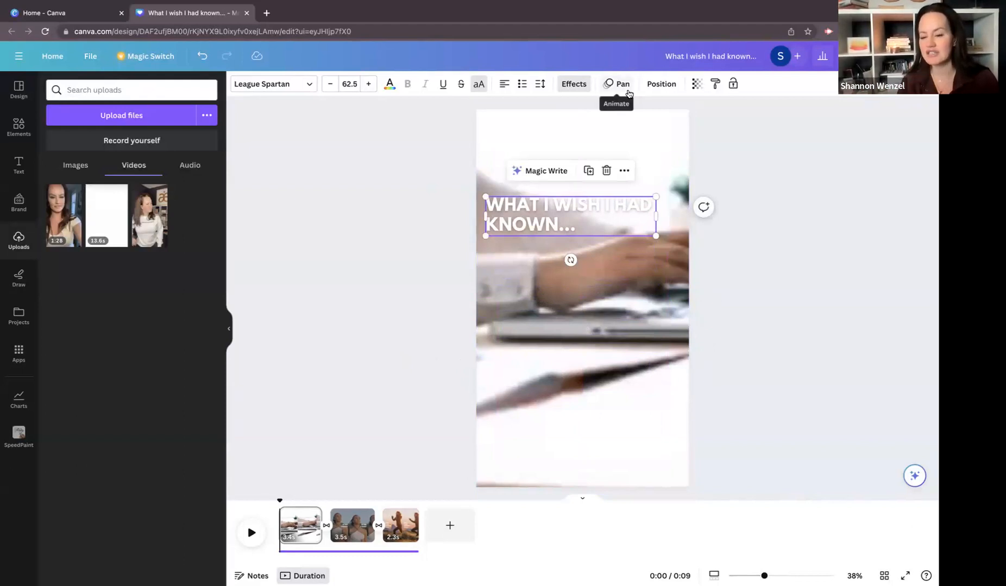
Try the Typewriter and Ascend text animations on the headline, and apply the Shift animation
click(619, 84)
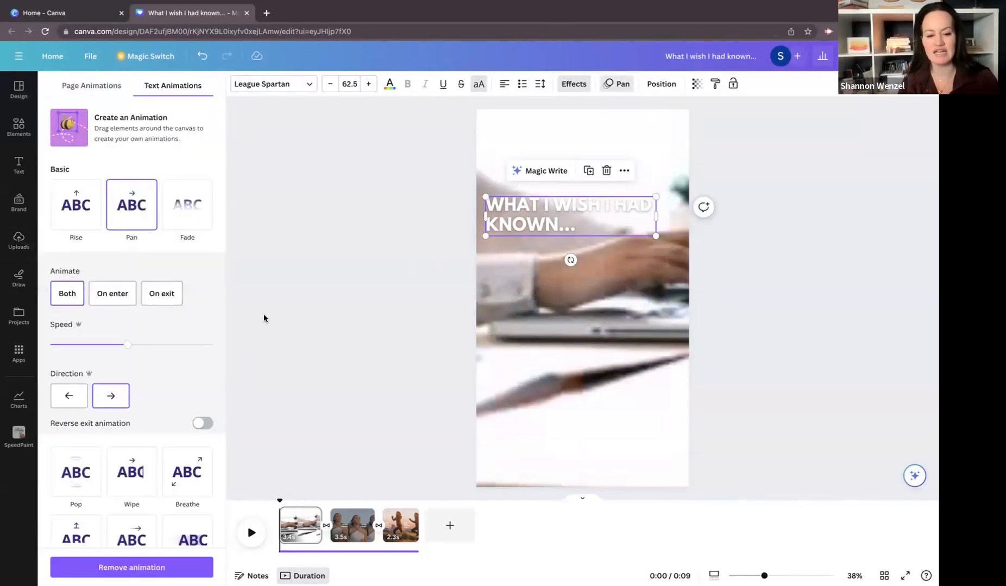
scroll(201, 389, down, 3)
scroll(201, 389, down, 5)
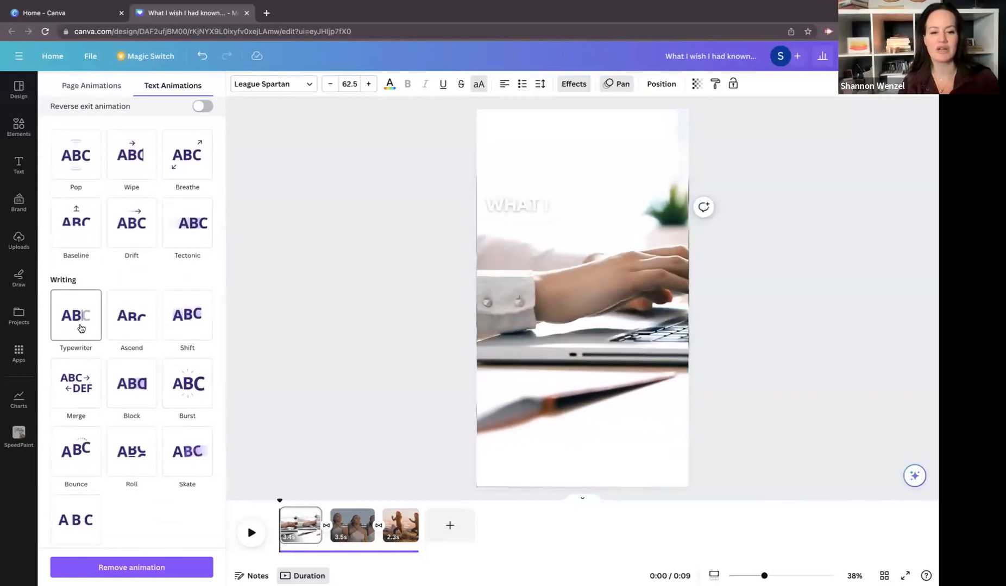
click(81, 328)
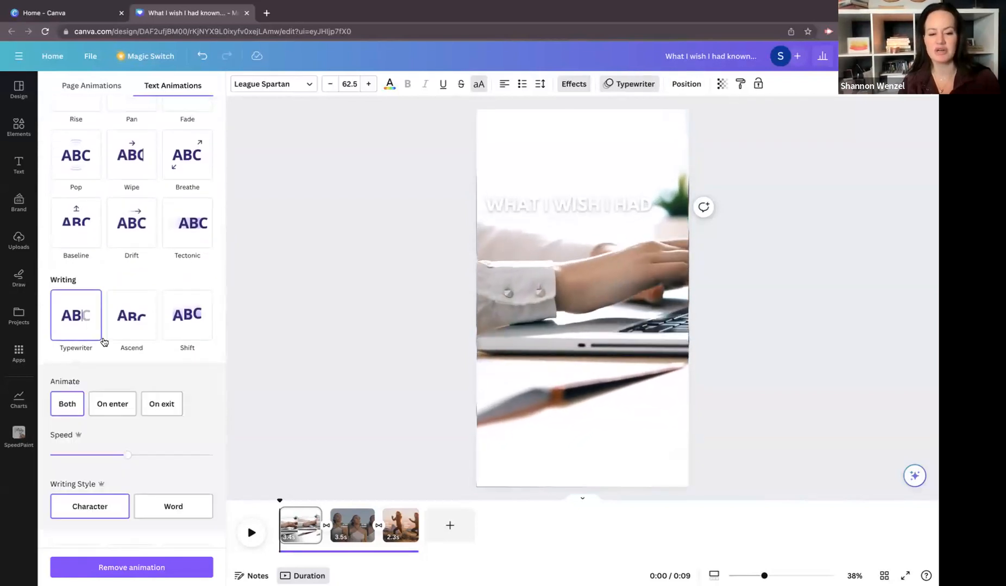
click(130, 331)
scroll(130, 330, down, 1)
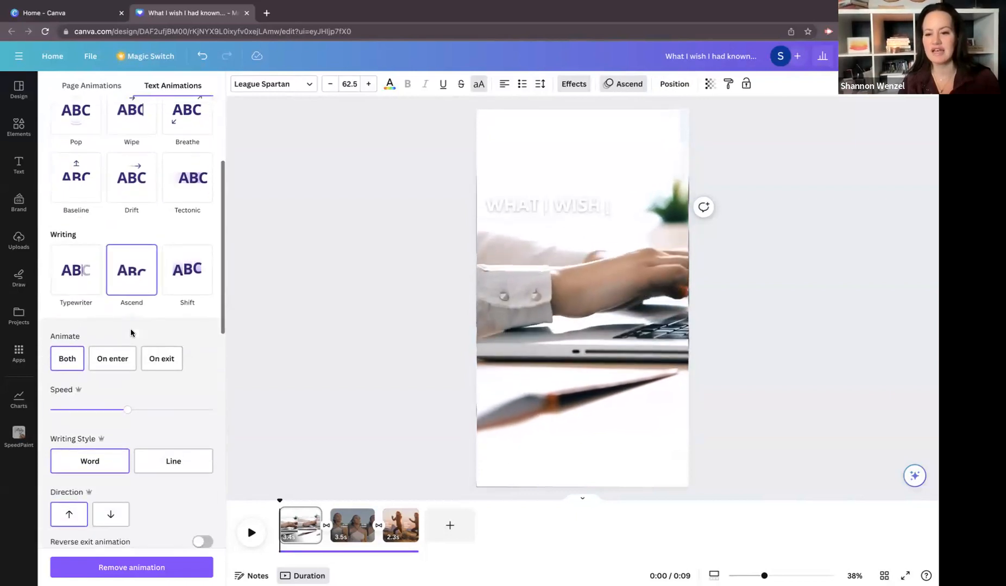
click(184, 282)
scroll(184, 278, down, 1)
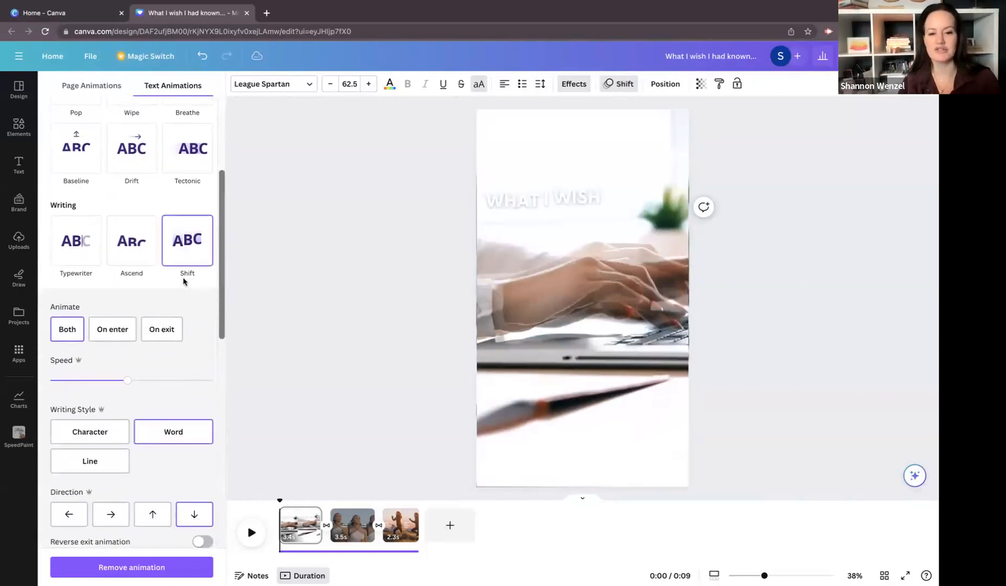
Try the Merge, Block and Burst animations on the headline, and undo them back to Shift
scroll(188, 269, down, 3)
scroll(188, 271, down, 3)
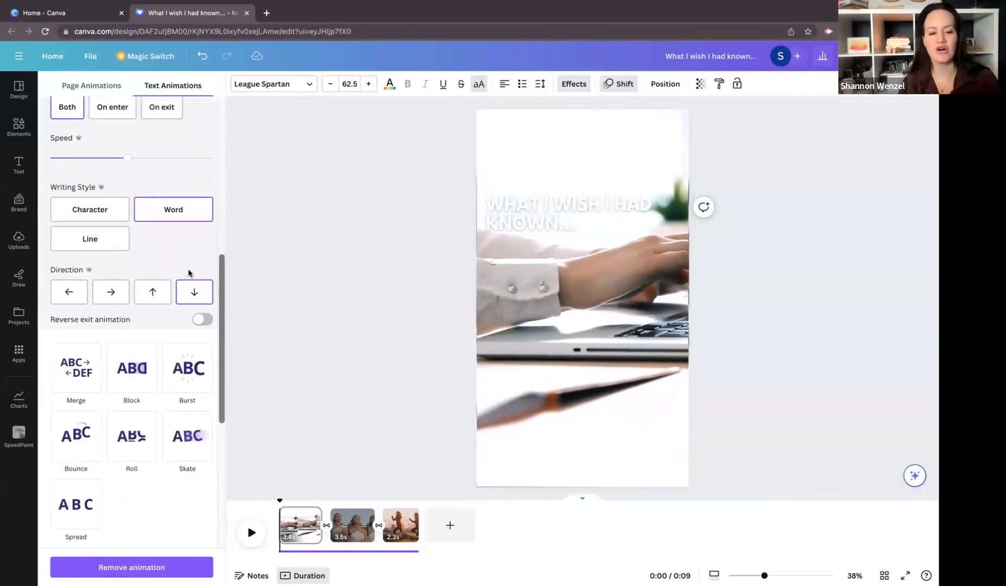
click(67, 362)
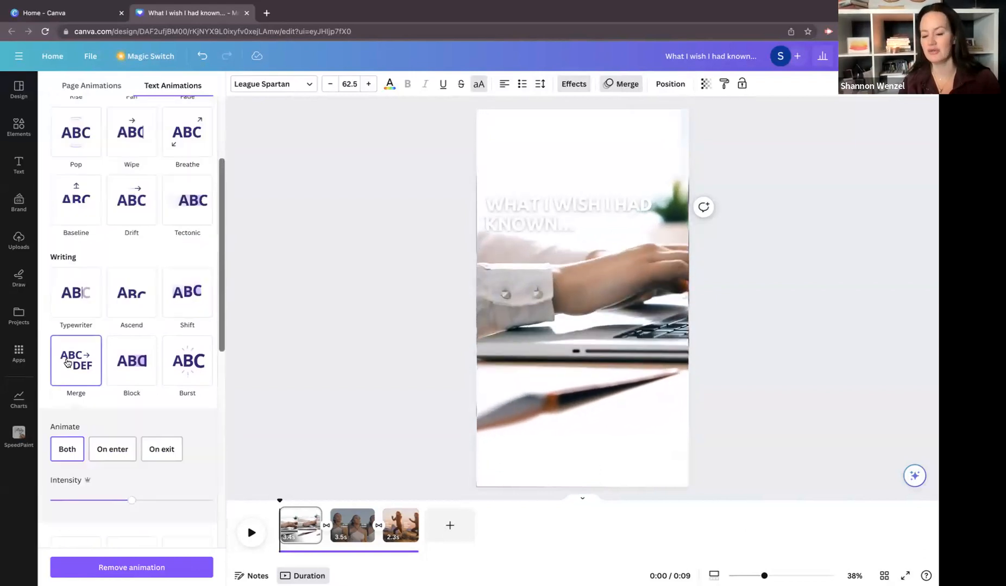
click(134, 356)
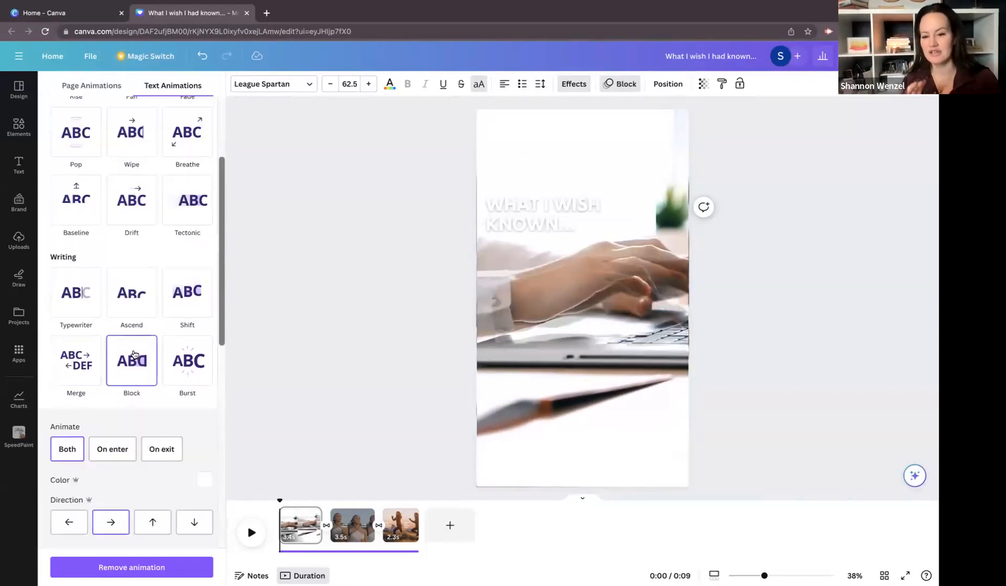
click(184, 366)
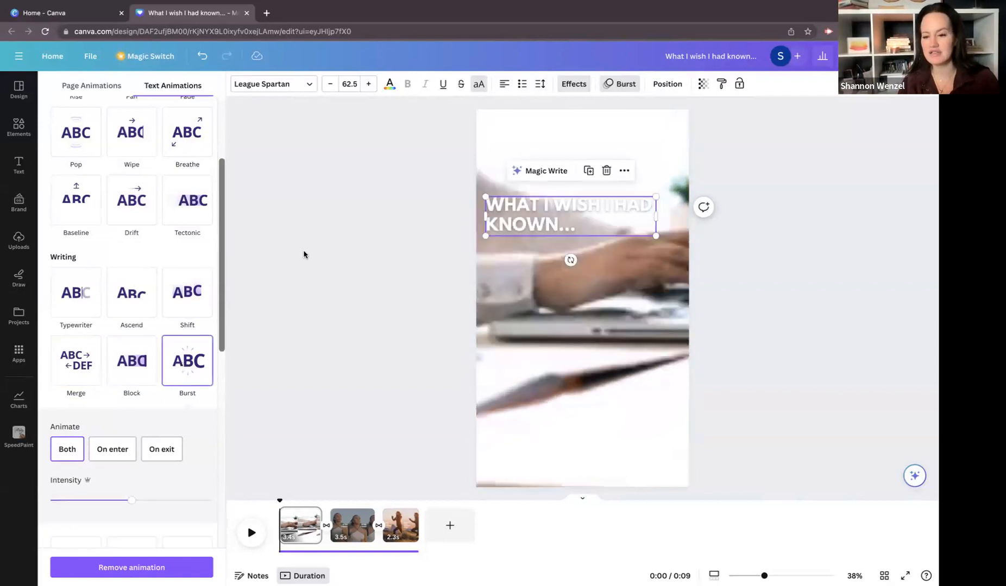
click(203, 58)
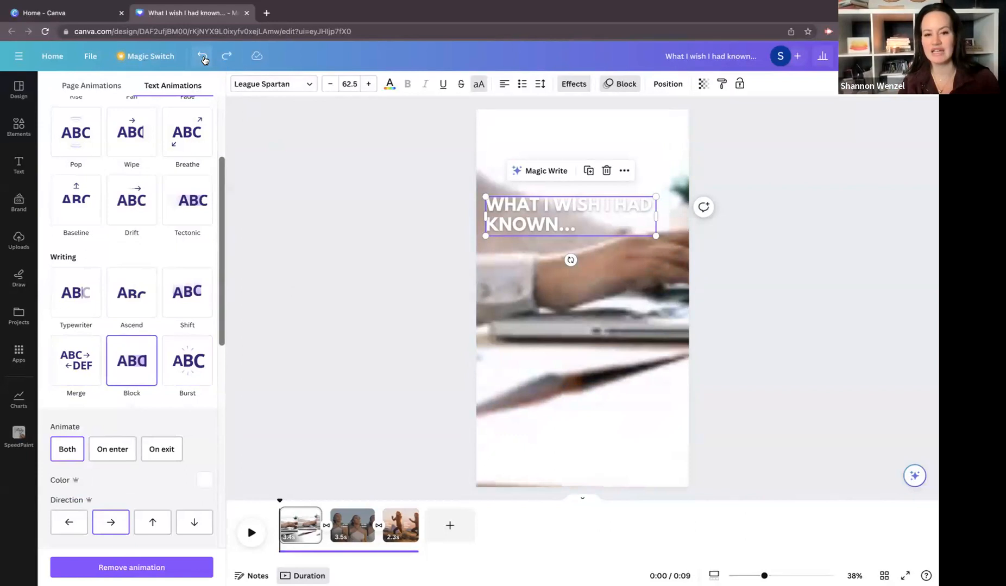
click(203, 59)
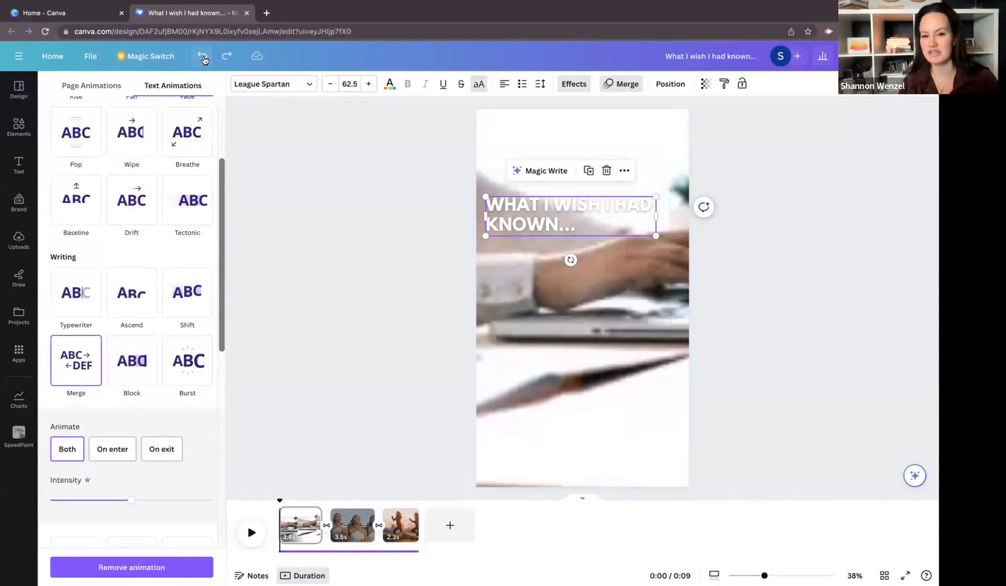
click(204, 59)
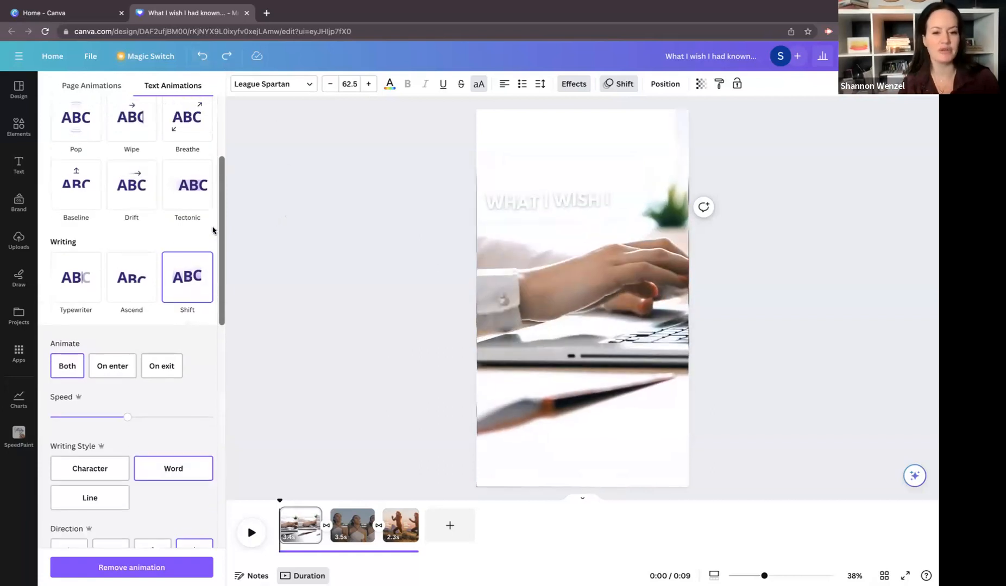
scroll(214, 231, up, 3)
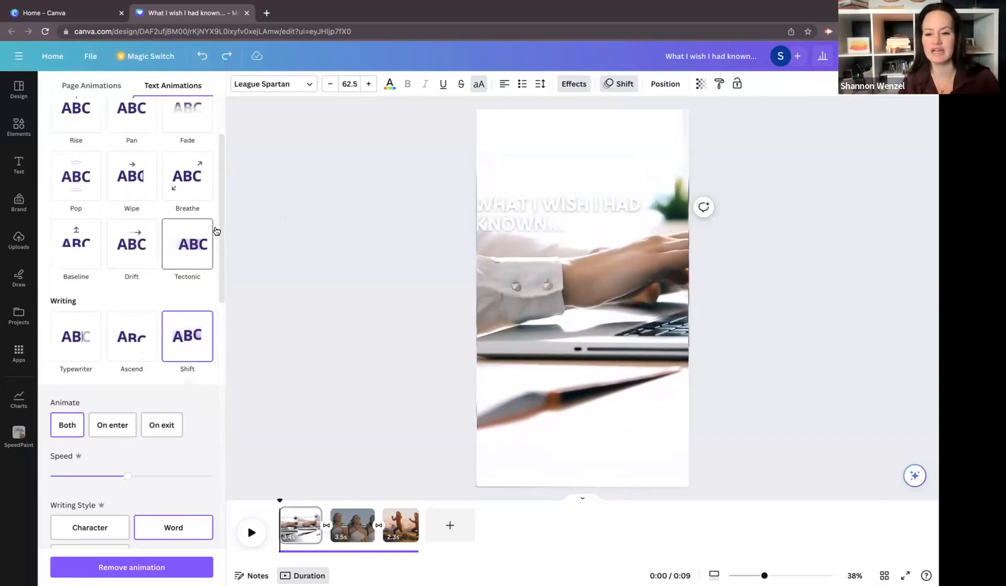
click(424, 274)
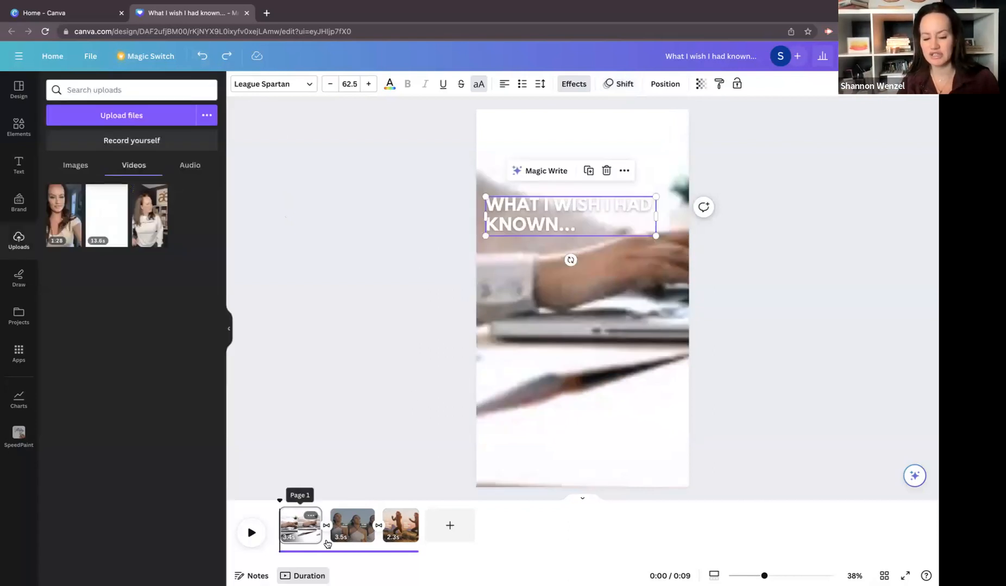
Select the background video on the second page and open its editing options
click(349, 535)
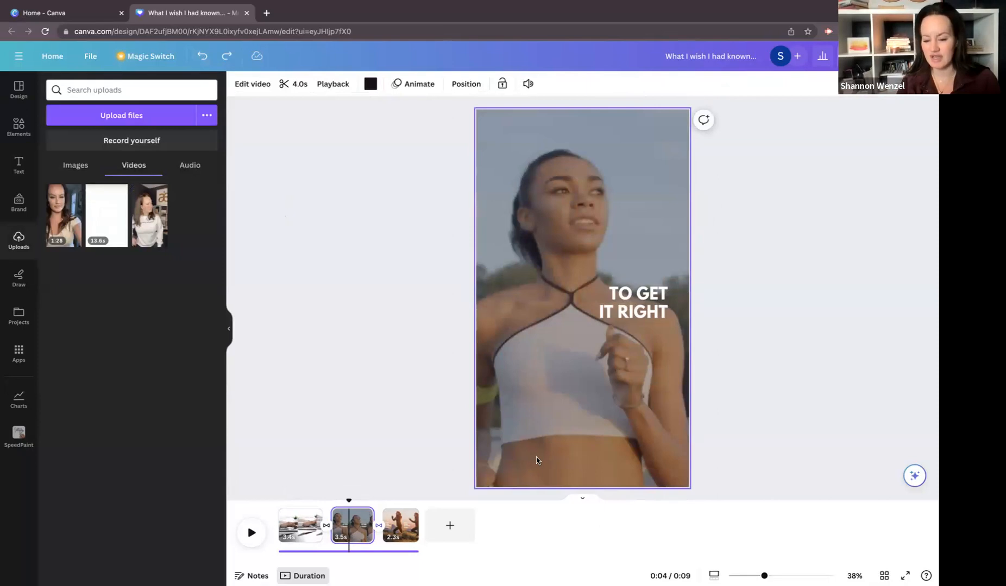
mouse_move(536, 460)
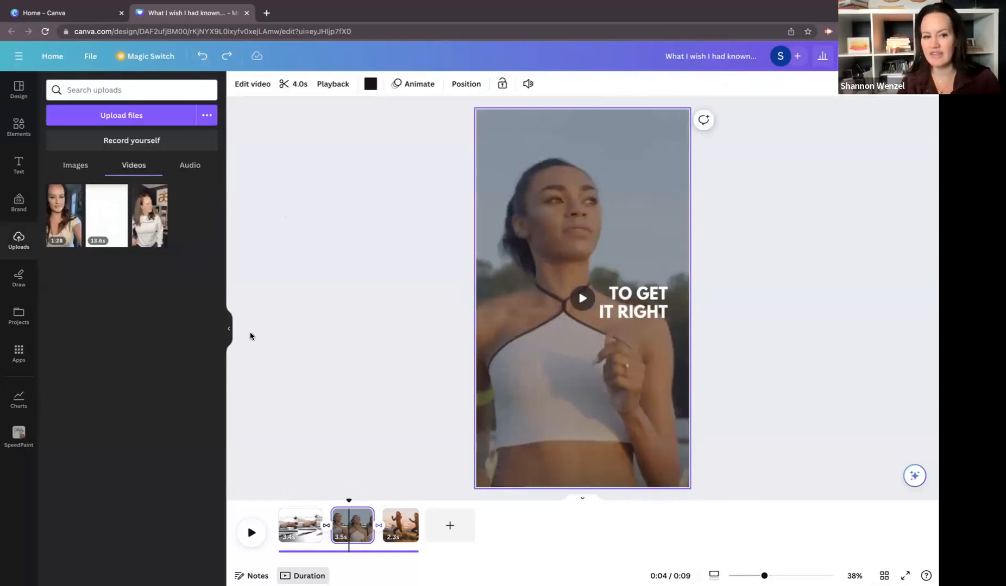
click(252, 84)
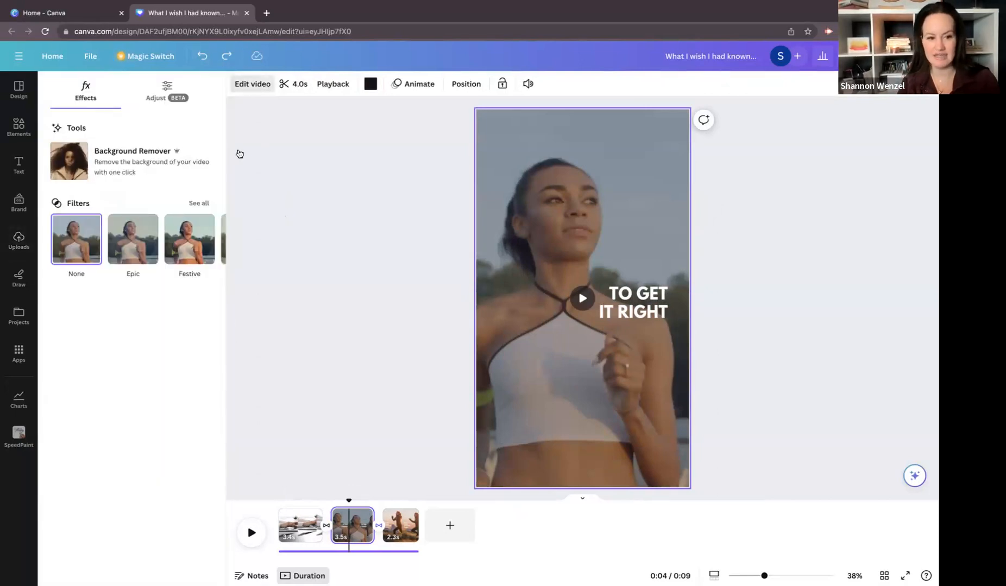
Browse the "Working on laptop" stock videos and their related search suggestions for a clip for the second page
click(17, 129)
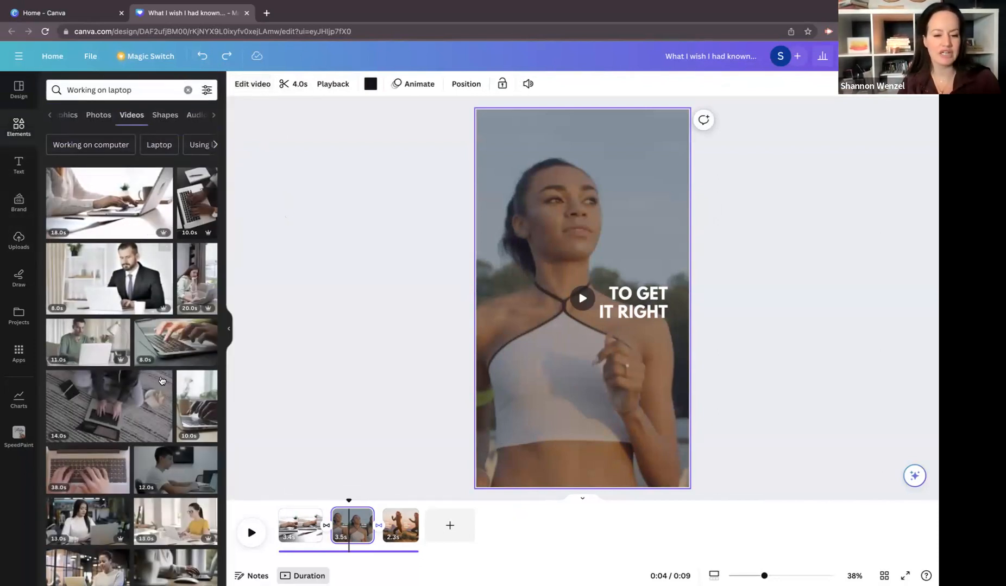
scroll(162, 381, down, 5)
scroll(161, 381, down, 3)
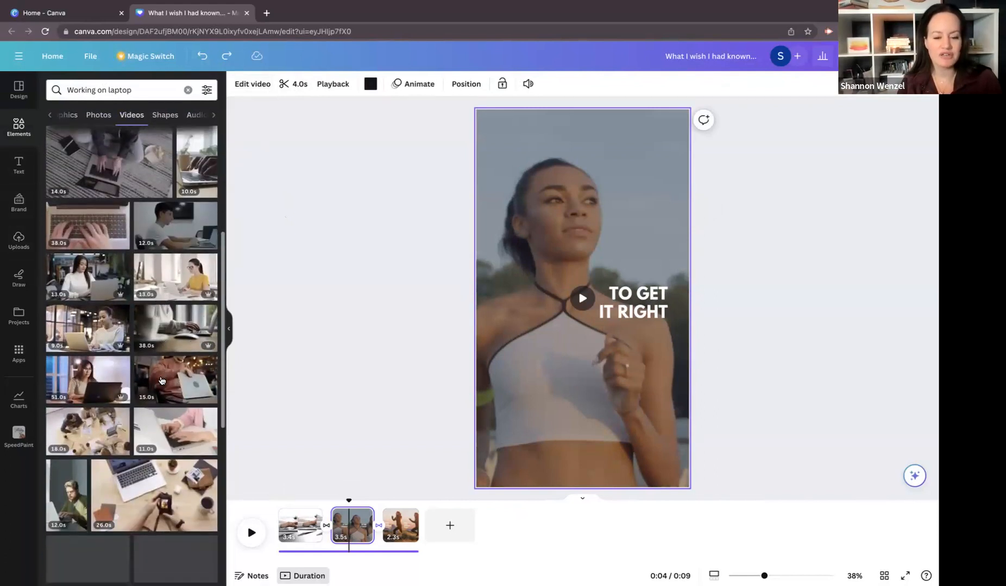
scroll(161, 381, up, 9)
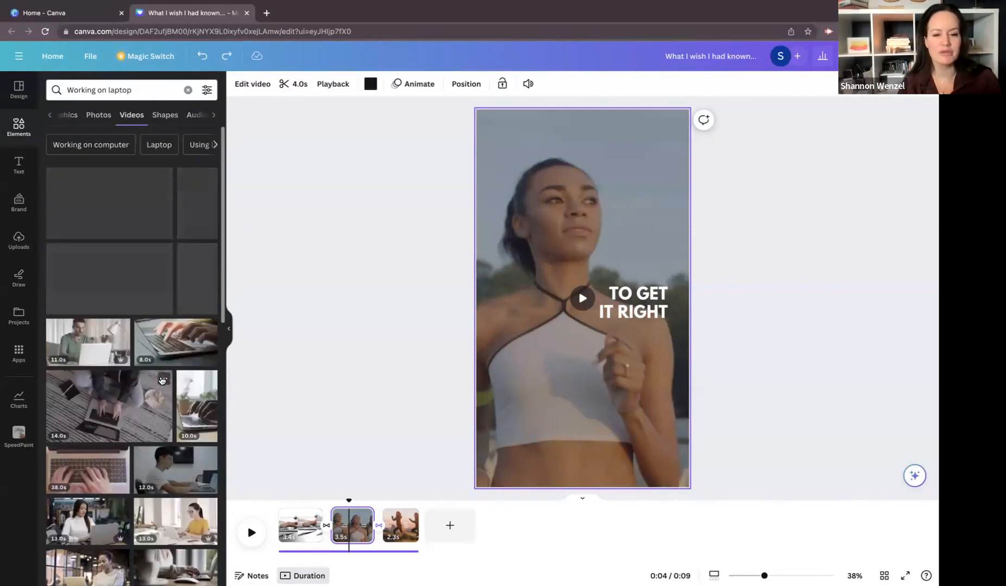
scroll(160, 154, right, 1)
scroll(145, 154, right, 5)
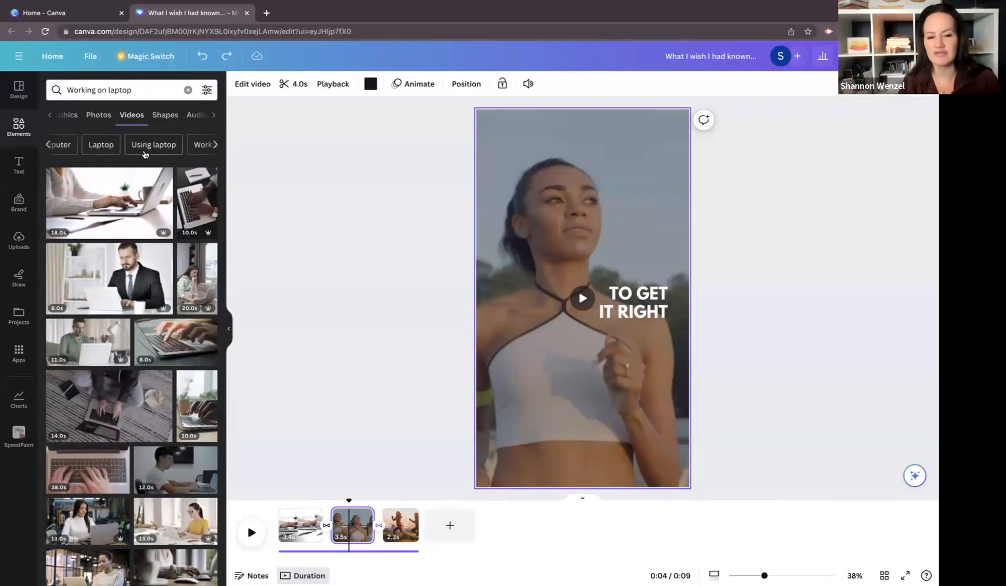
scroll(145, 155, right, 2)
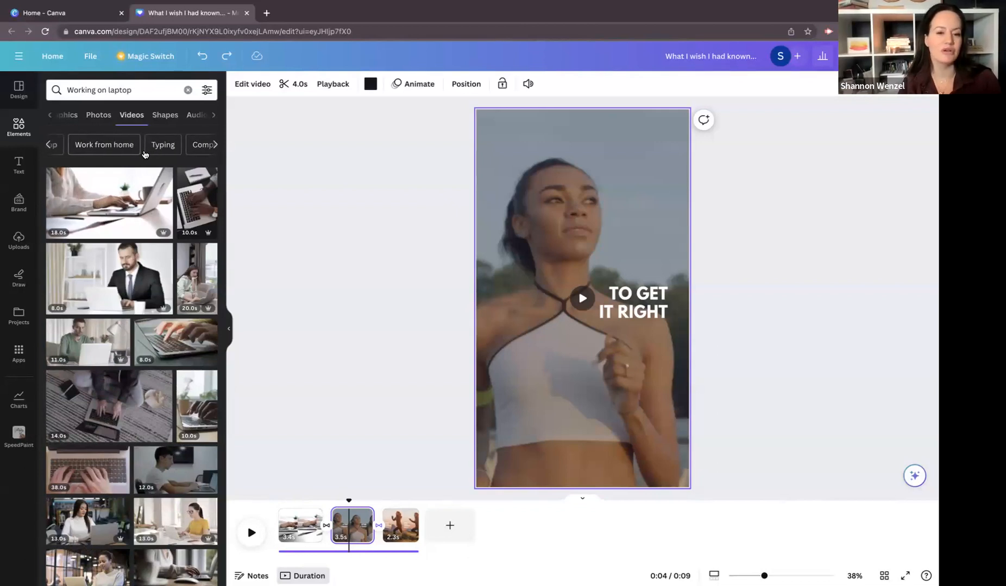
Search the stock videos for "Work from home" and browse the results
click(111, 144)
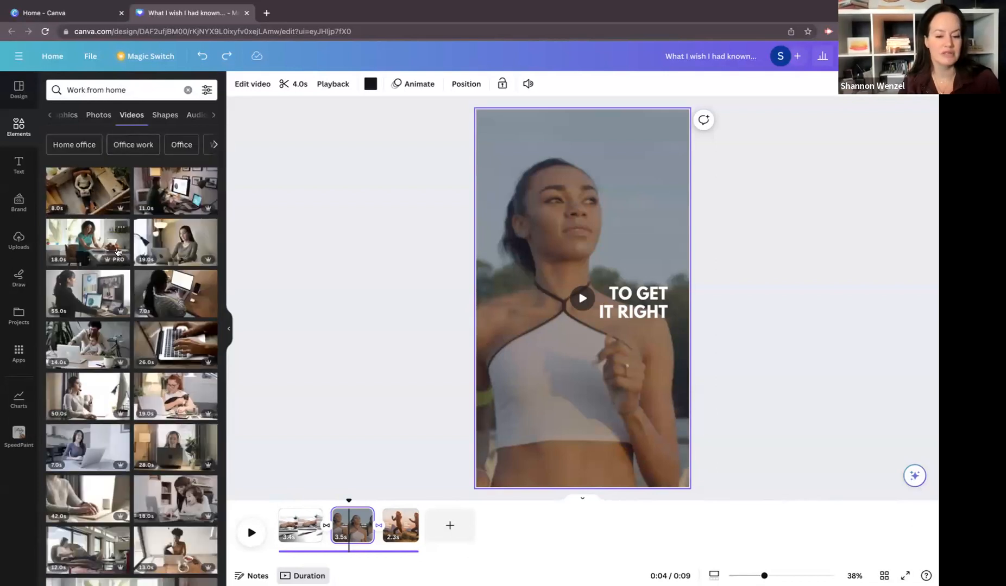
scroll(117, 247, down, 4)
scroll(116, 251, down, 4)
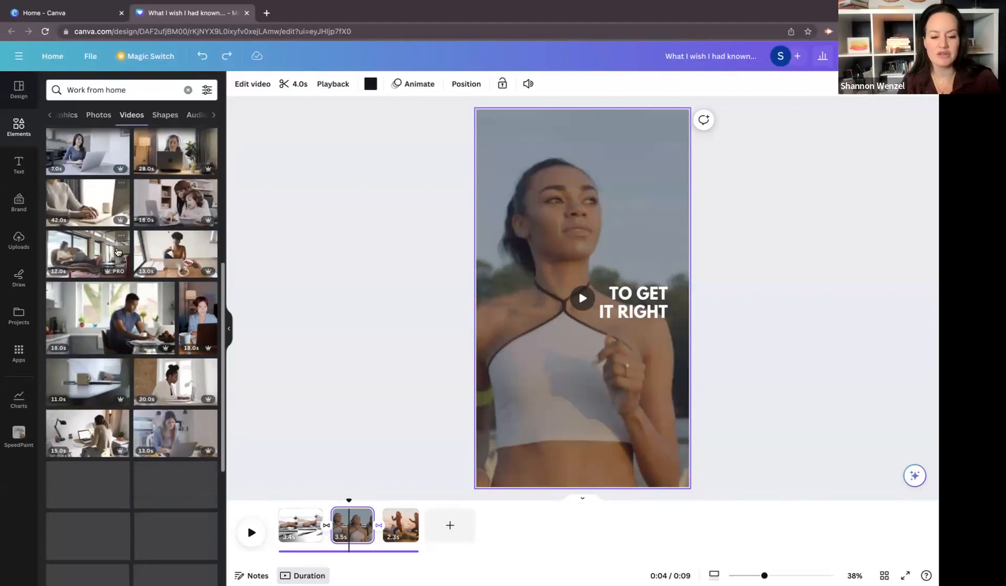
scroll(116, 250, down, 4)
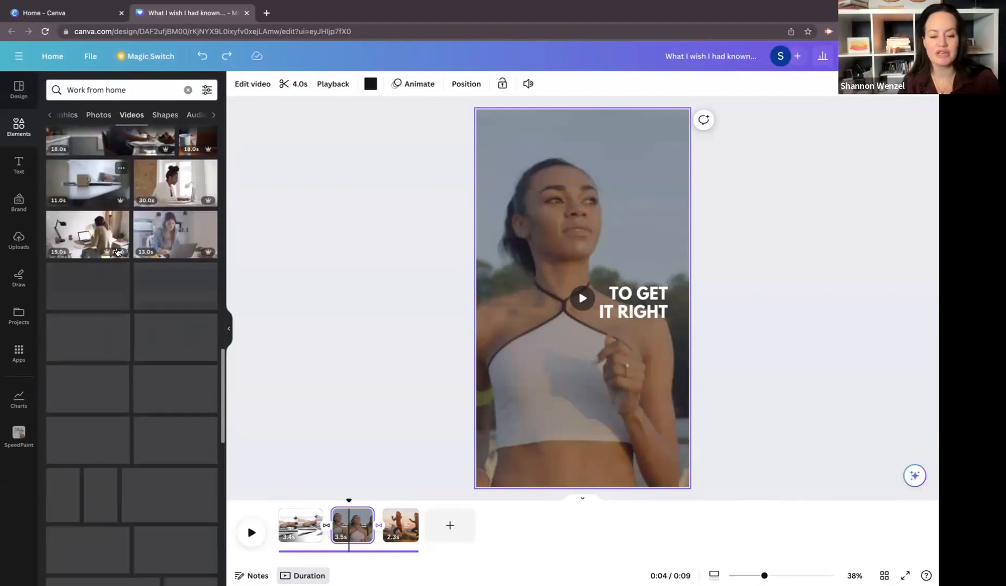
Replace the "Work from home" query and search the stock videos for "friends"
click(145, 94)
key(BackSpace)
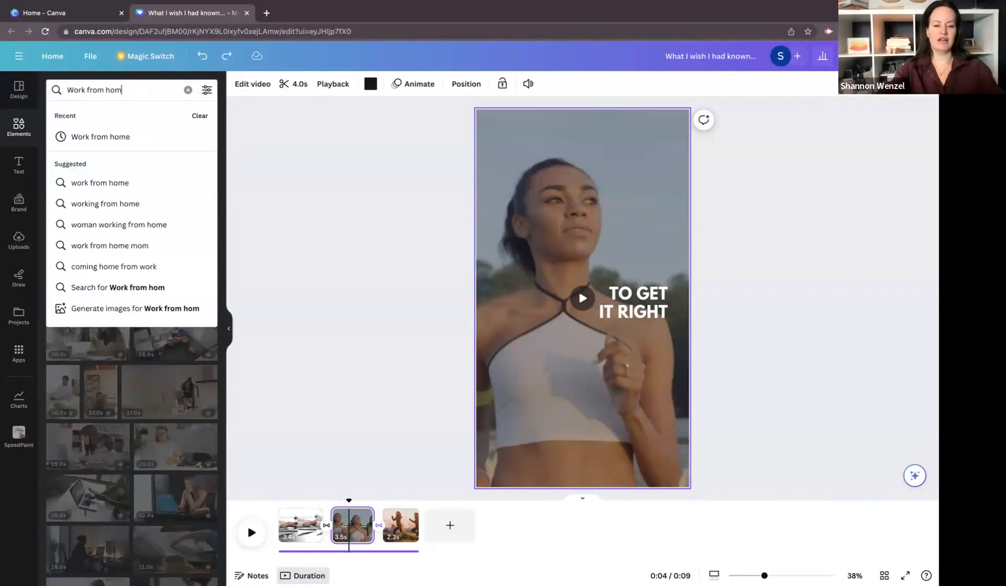
key(BackSpace)
key(BackSpace)
key(BackSpace)
key(BackSpace)
key(BackSpace)
key(BackSpace)
key(BackSpace)
key(BackSpace)
key(BackSpace)
key(BackSpace)
key(BackSpace)
text(fr)
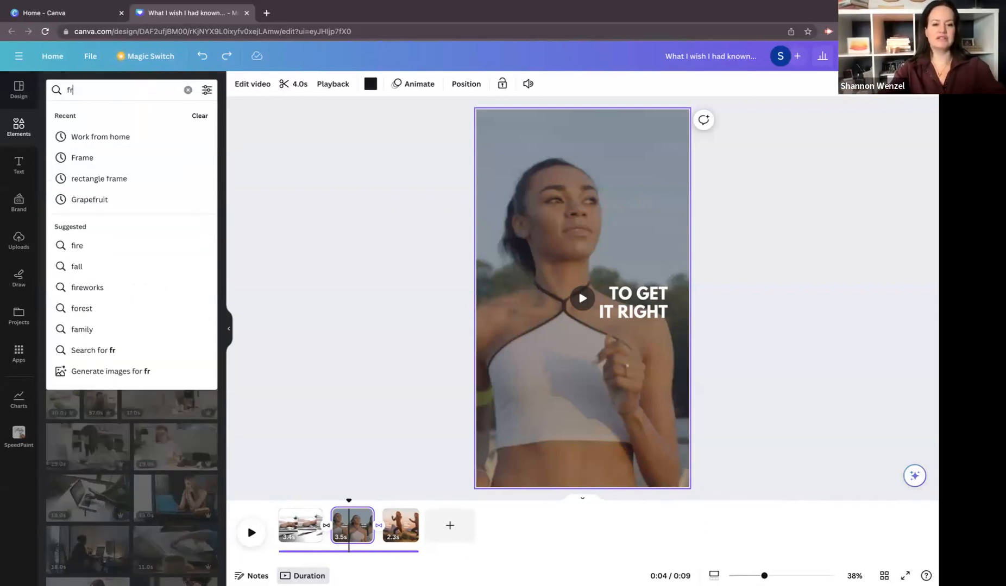
text(iends)
key(Return)
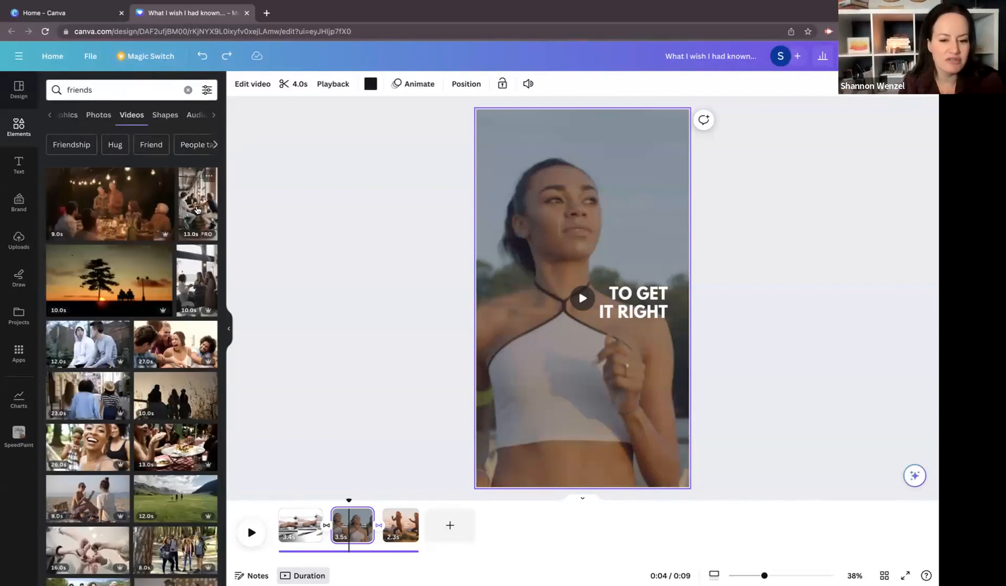
Add the stock clip of three women holding coffee cups to the second page and enlarge it to cover the page
click(206, 290)
drag(577, 329, 555, 287)
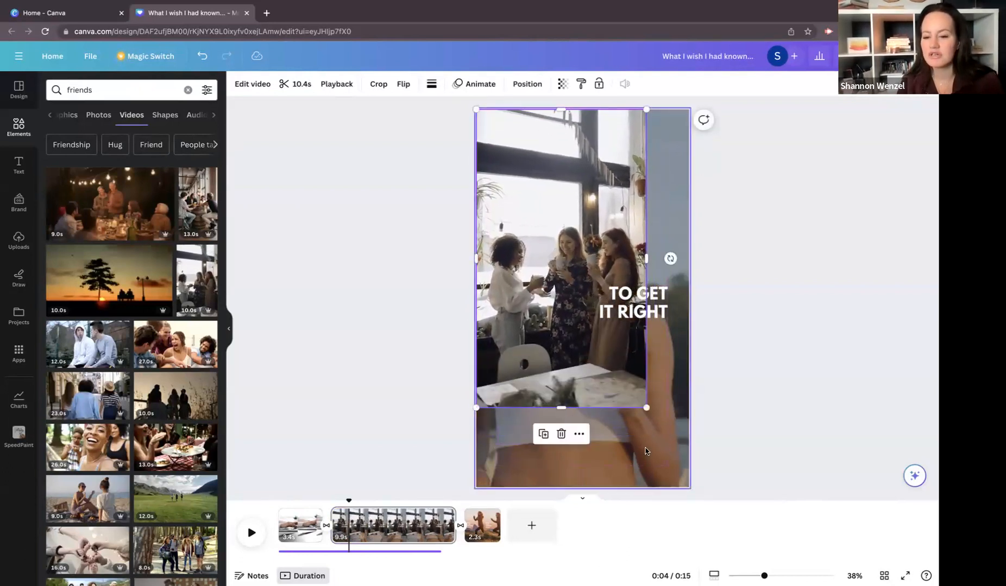
drag(646, 408, 690, 489)
click(725, 440)
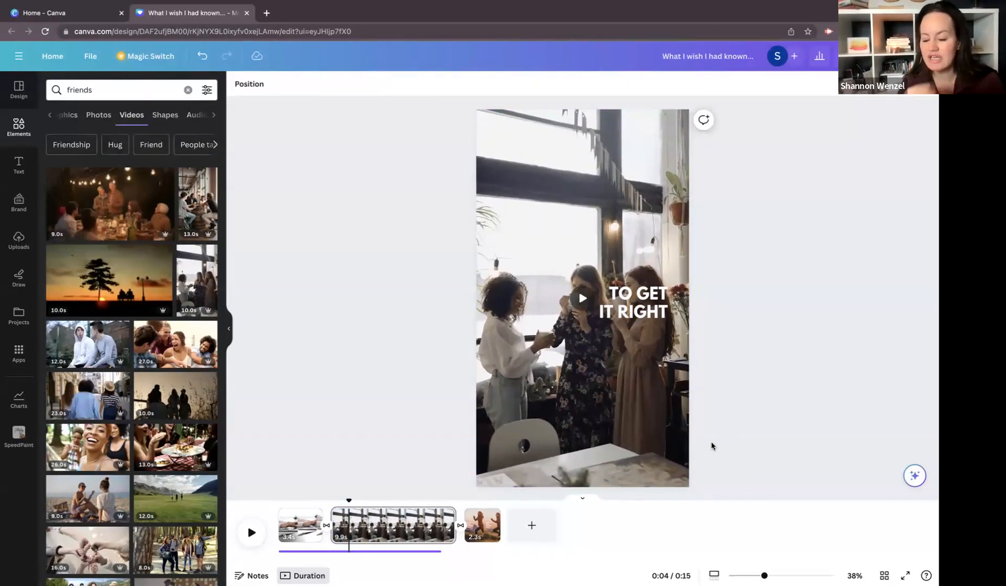
Check the first page's headline, and replace the second page's text with "BEFORE I STARTED AN MLM BUSINESS"
click(299, 522)
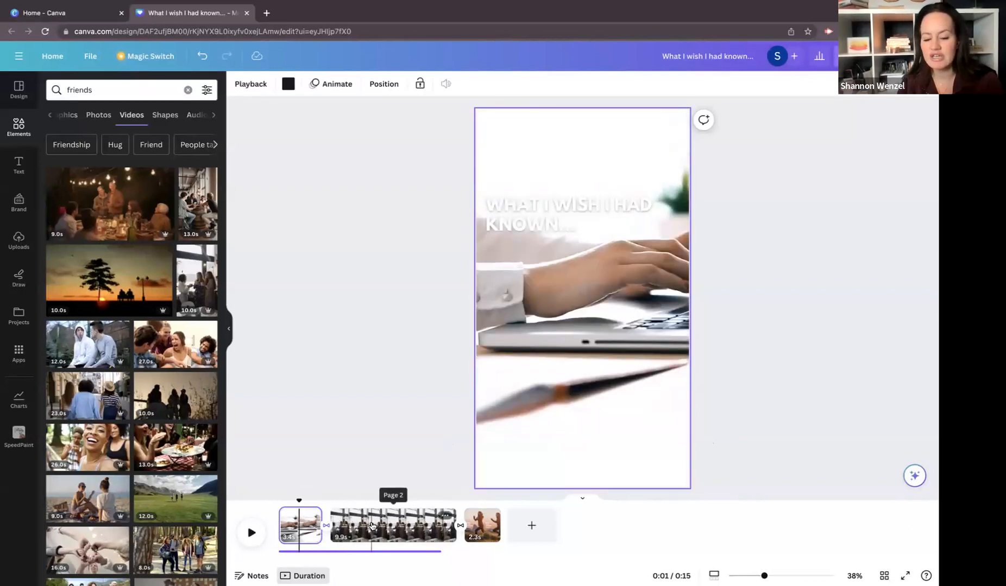
click(372, 525)
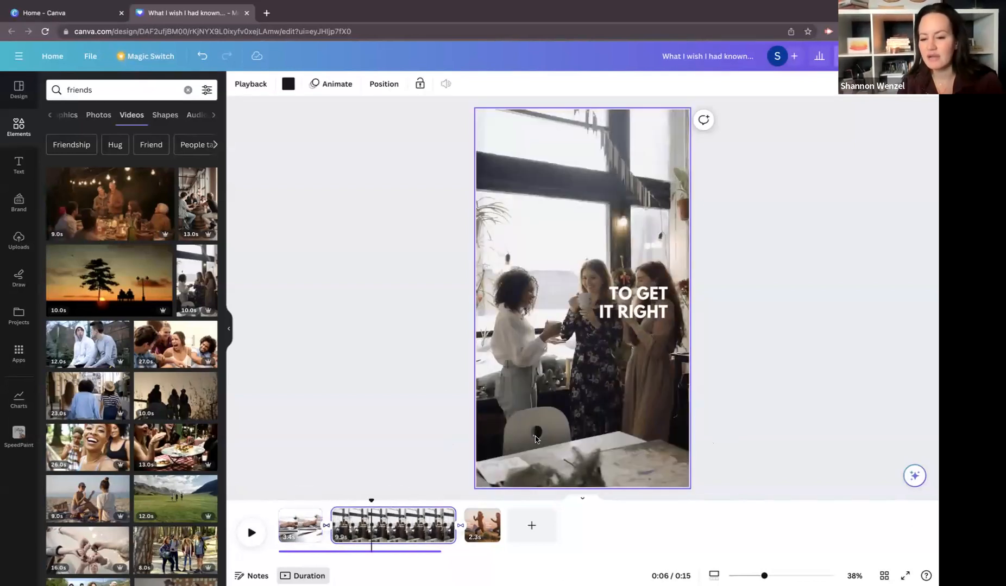
click(670, 319)
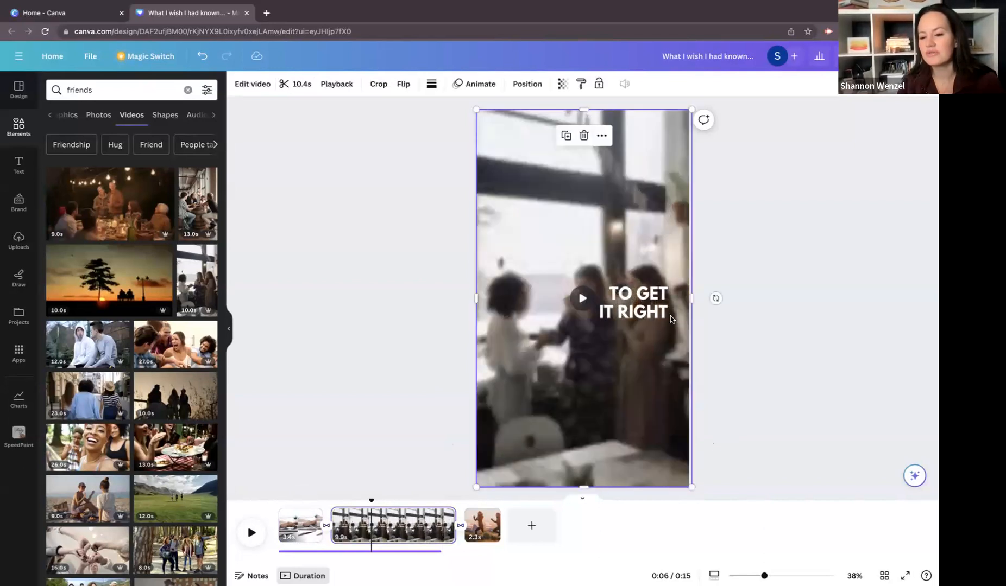
click(667, 319)
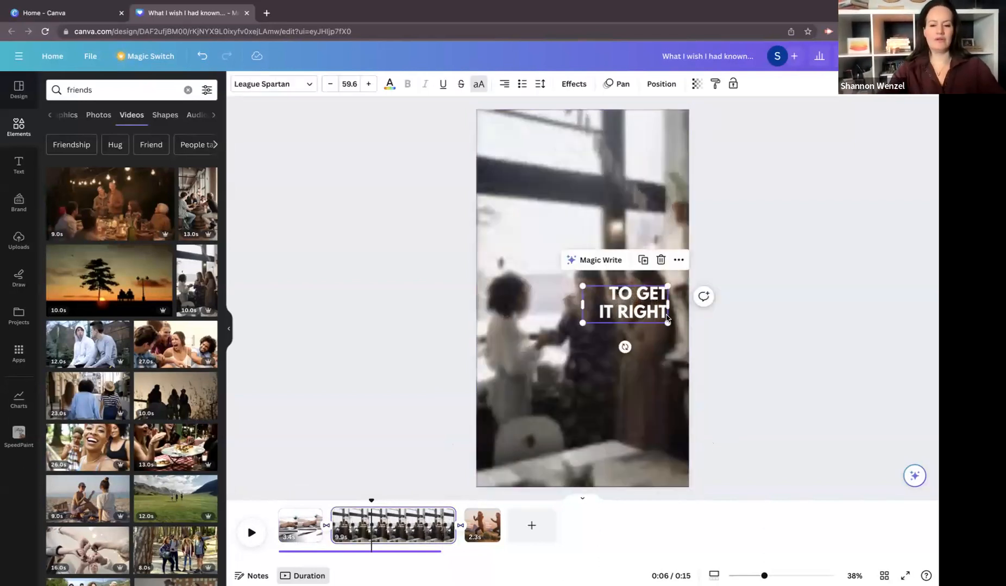
double_click(667, 319)
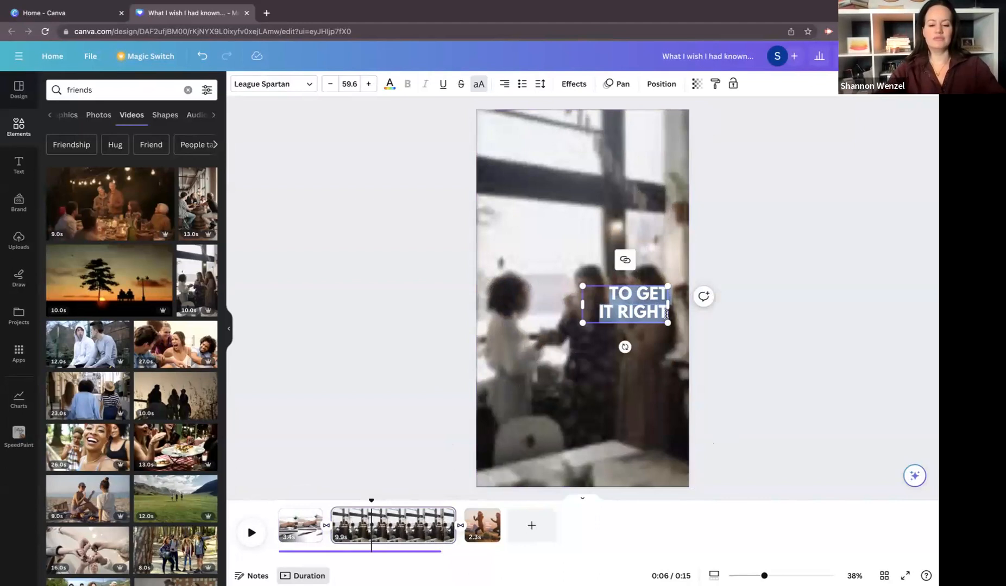
text(BEFORE 2)
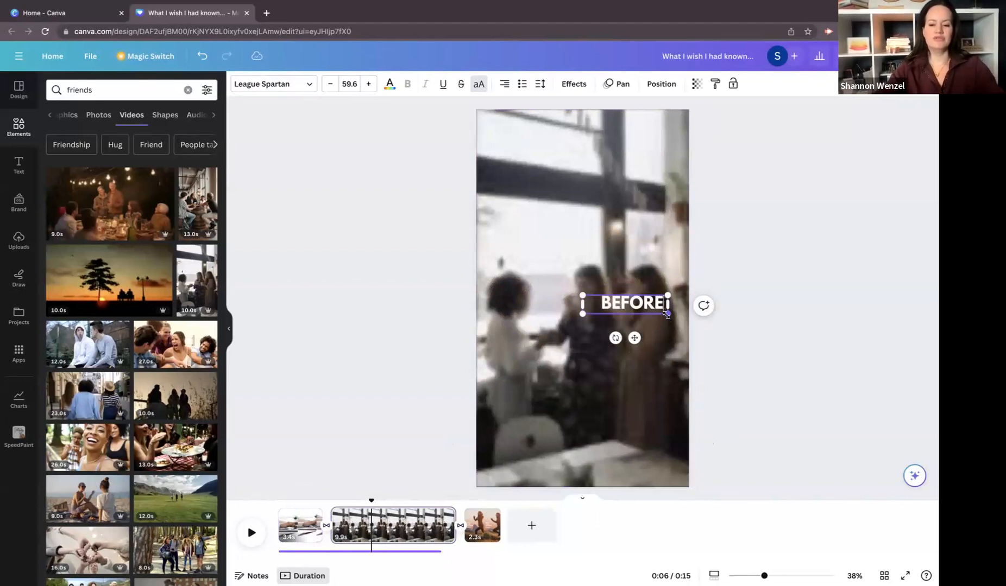
key(BackSpace)
key(BackSpace)
text(I STA)
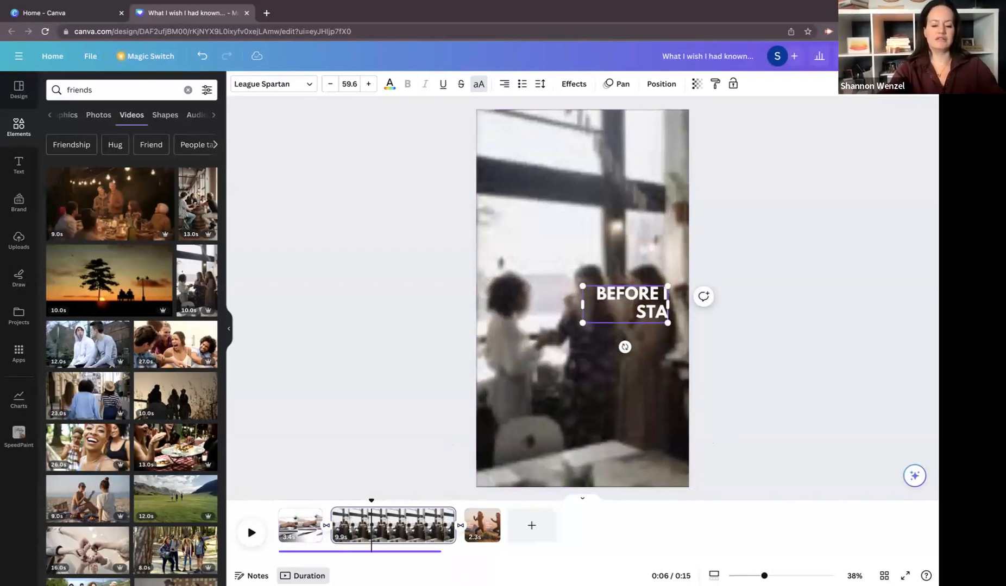
text(RTED AN)
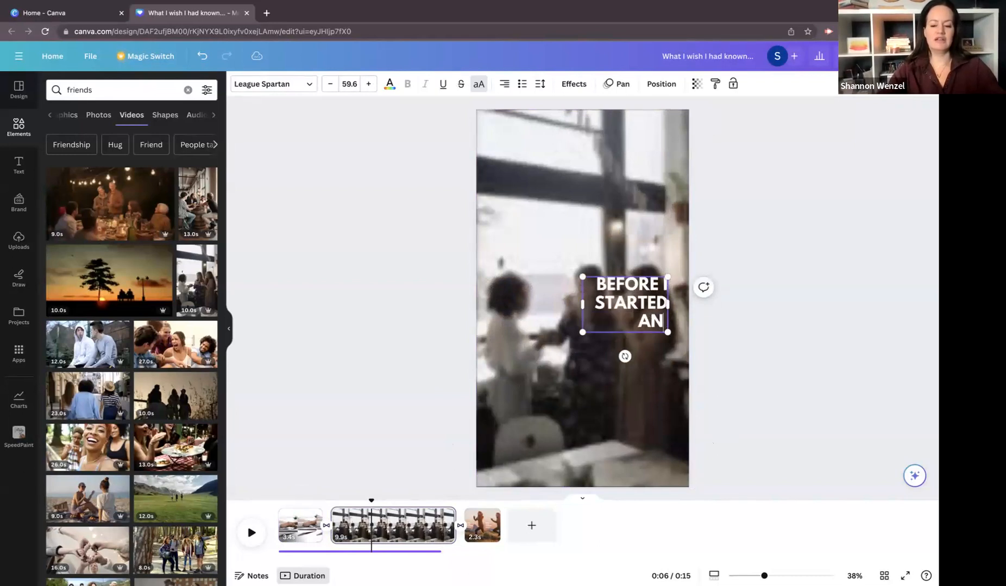
text( MLM BUS)
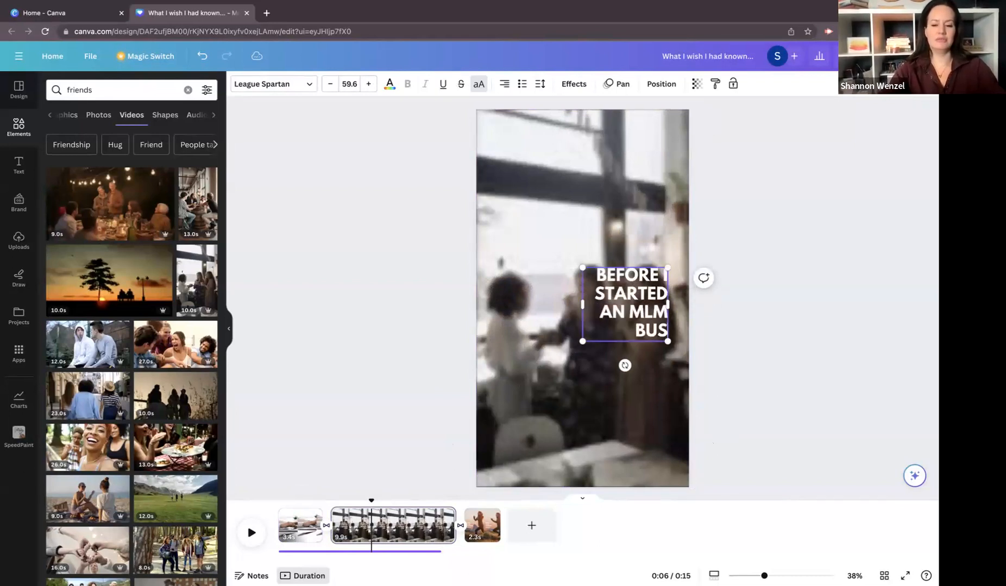
text(INESS)
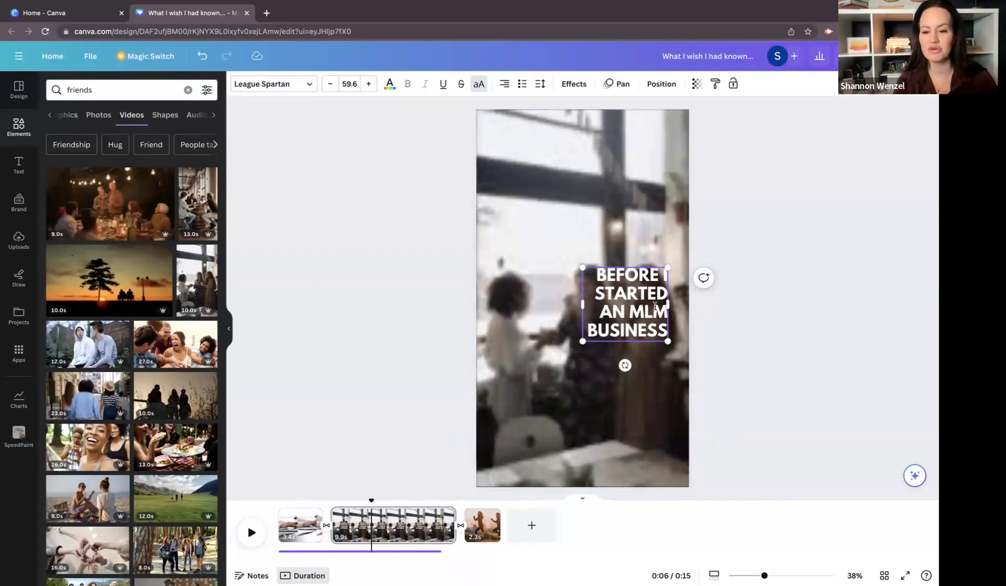
Resize the second page's text to font size 47.1 and move it slightly lower over the women
drag(582, 267, 519, 215)
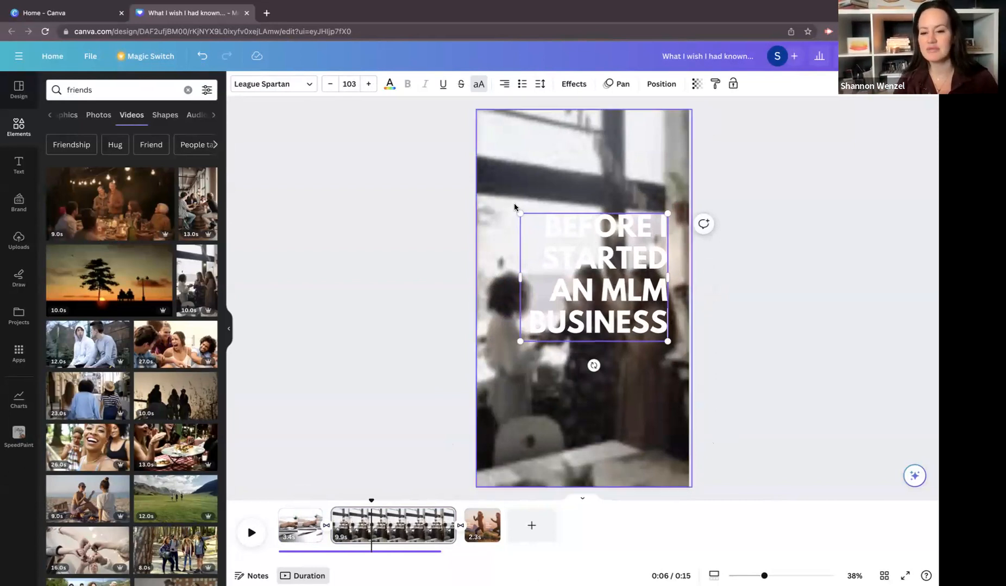
drag(519, 212, 584, 297)
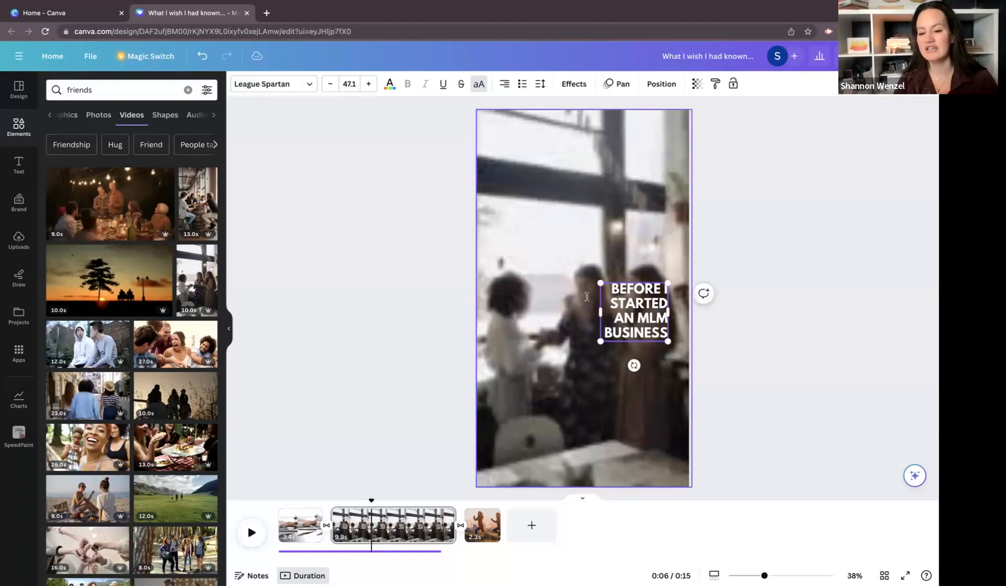
drag(656, 317, 673, 340)
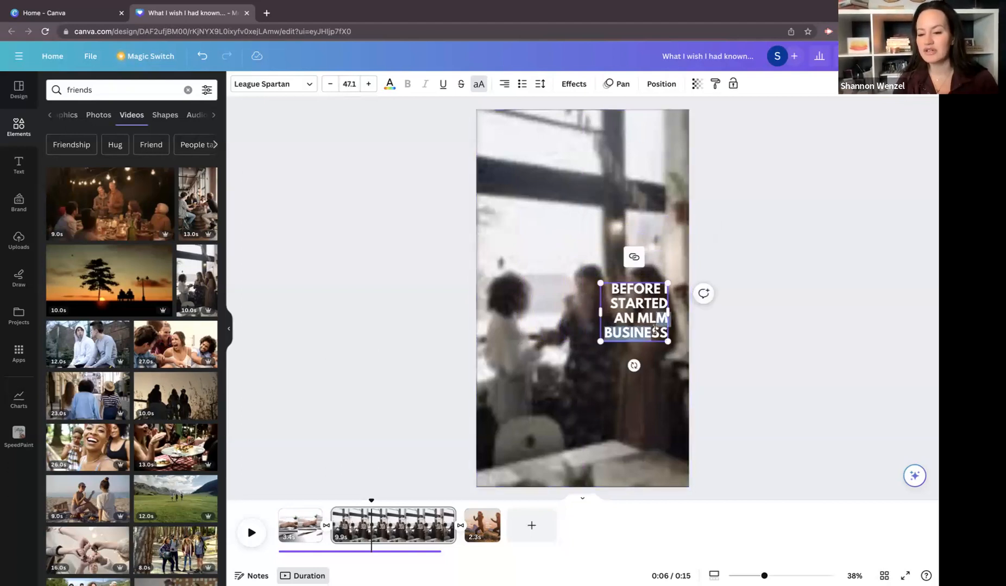
click(671, 339)
drag(653, 328, 653, 358)
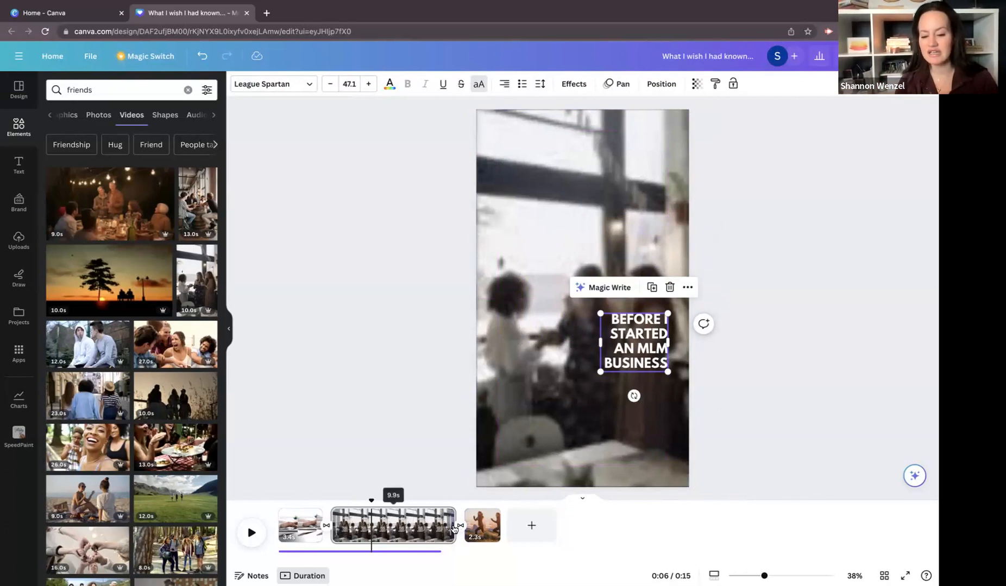
Shorten the second page to 3.4 seconds and play its clip
drag(452, 526, 370, 545)
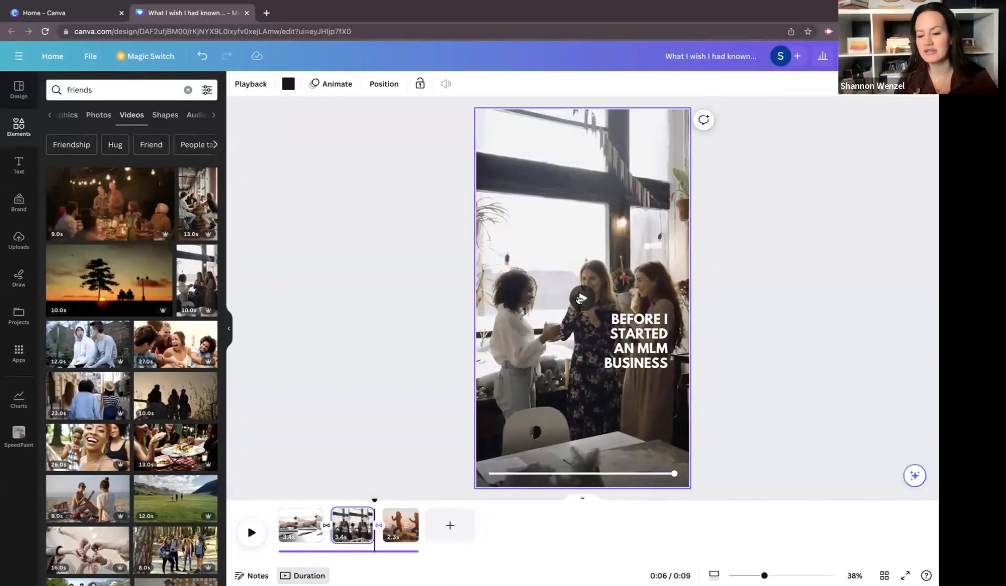
click(579, 299)
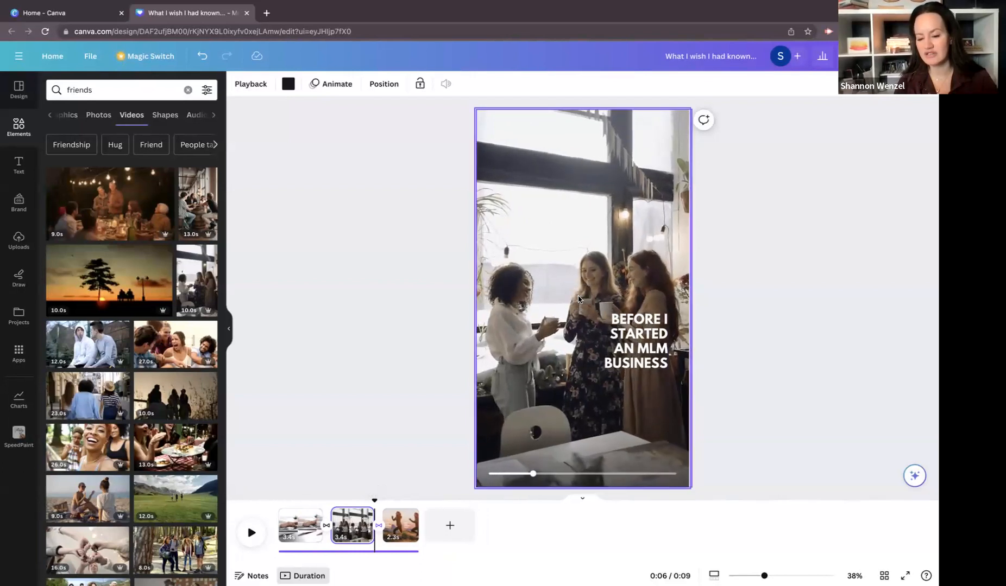
Try the Fade animation on the second page's text, and apply the Pop animation instead
click(647, 346)
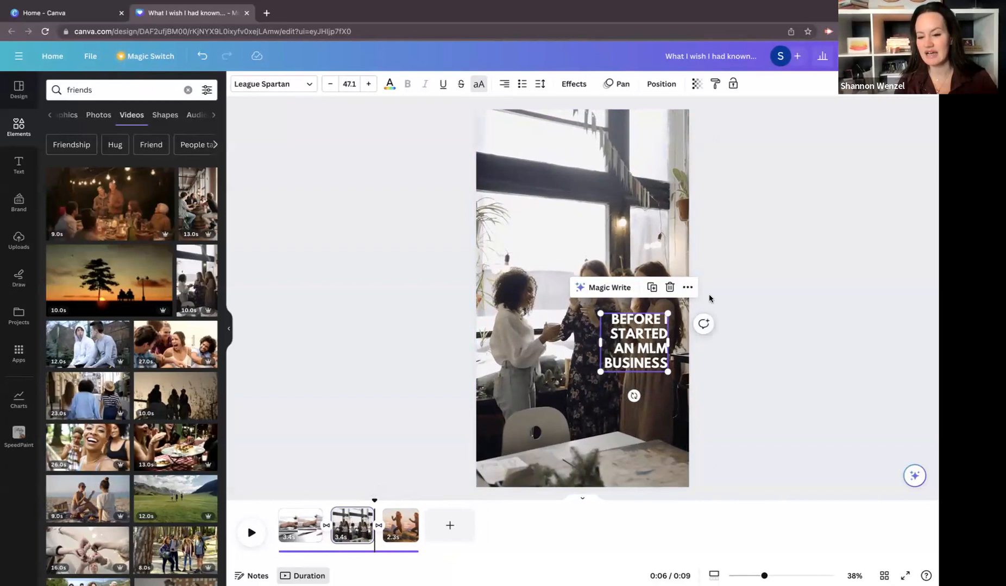
click(619, 83)
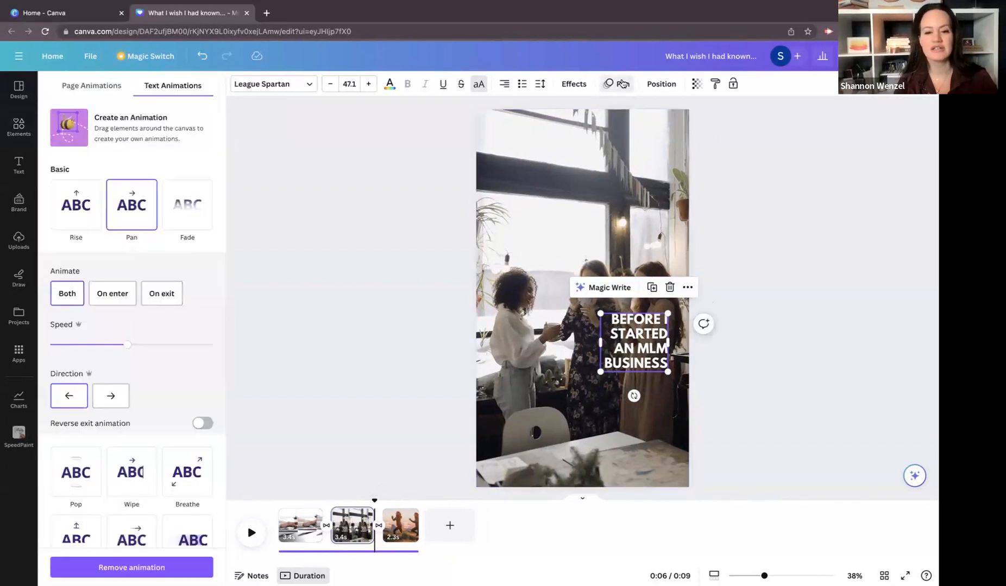
click(196, 217)
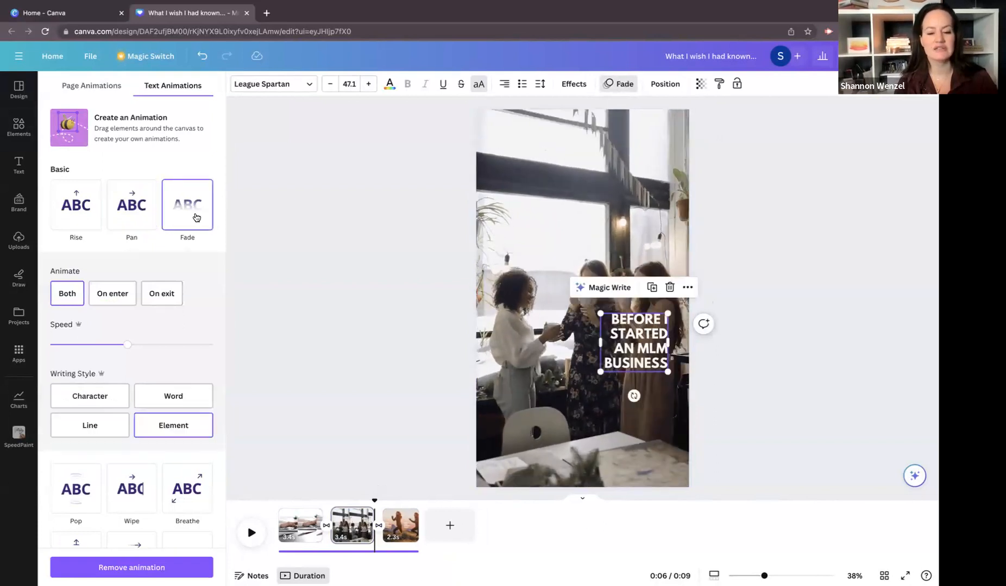
scroll(174, 391, down, 3)
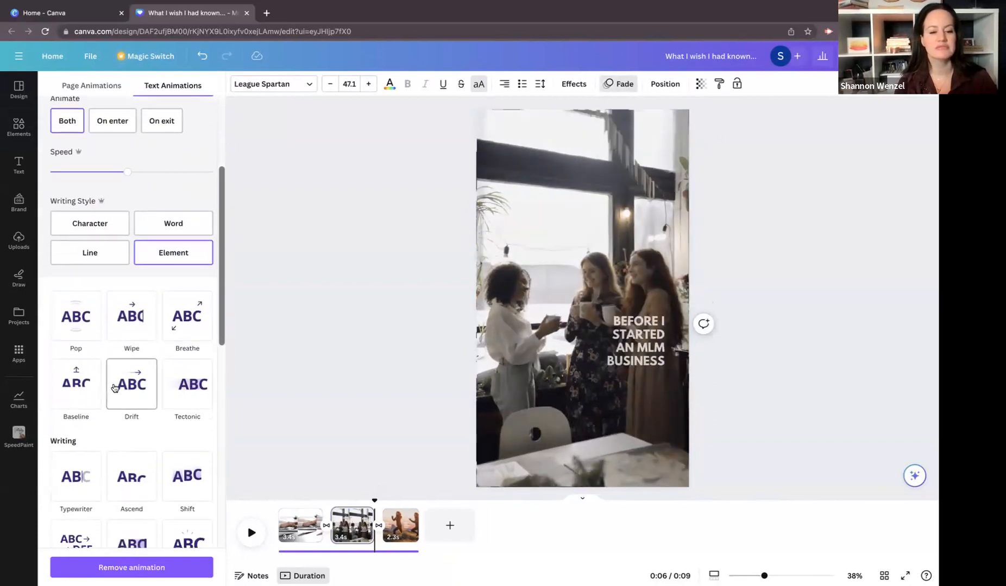
click(83, 322)
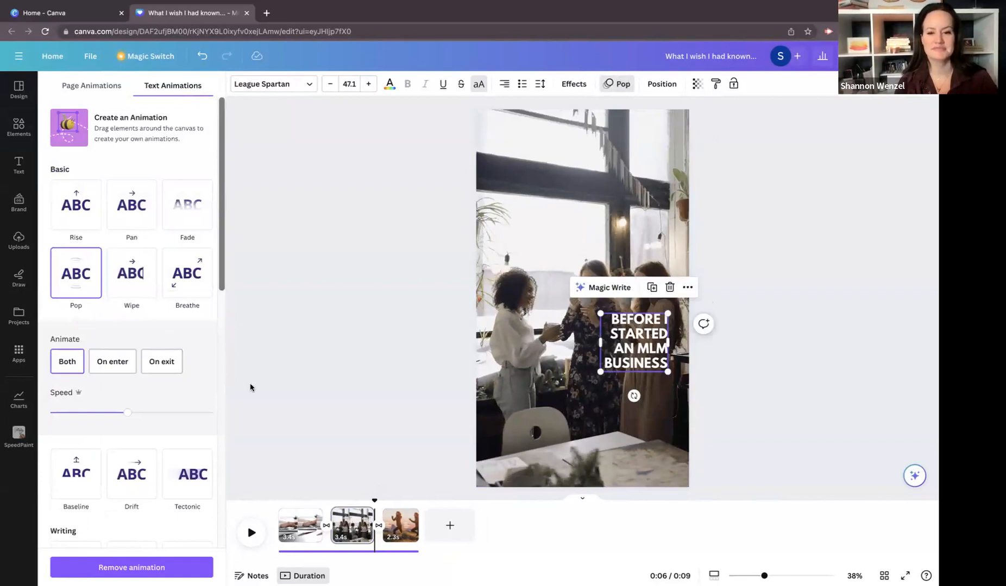
key(Escape)
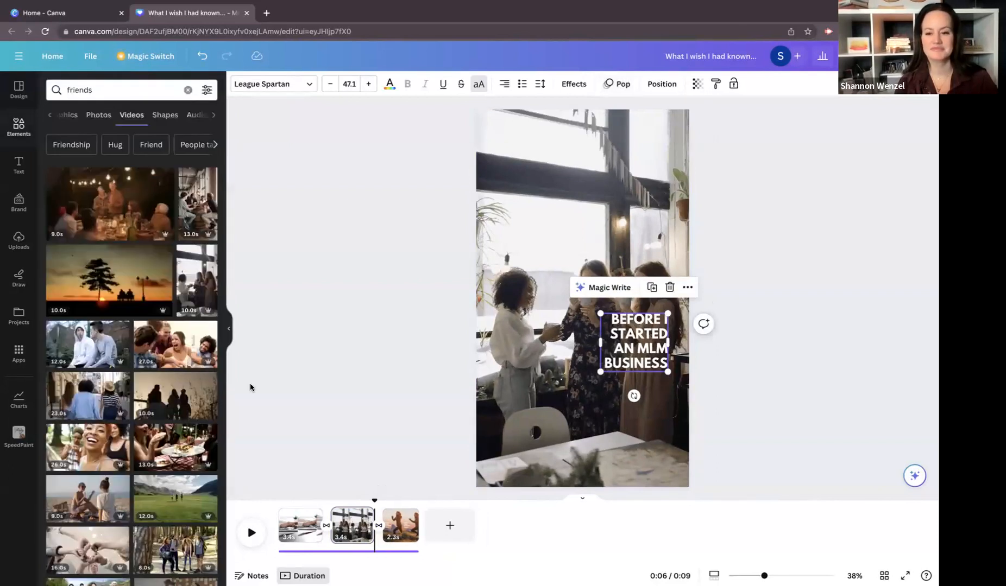
Preview the second page's clip and play the reel from the start through the second page
click(587, 304)
click(581, 298)
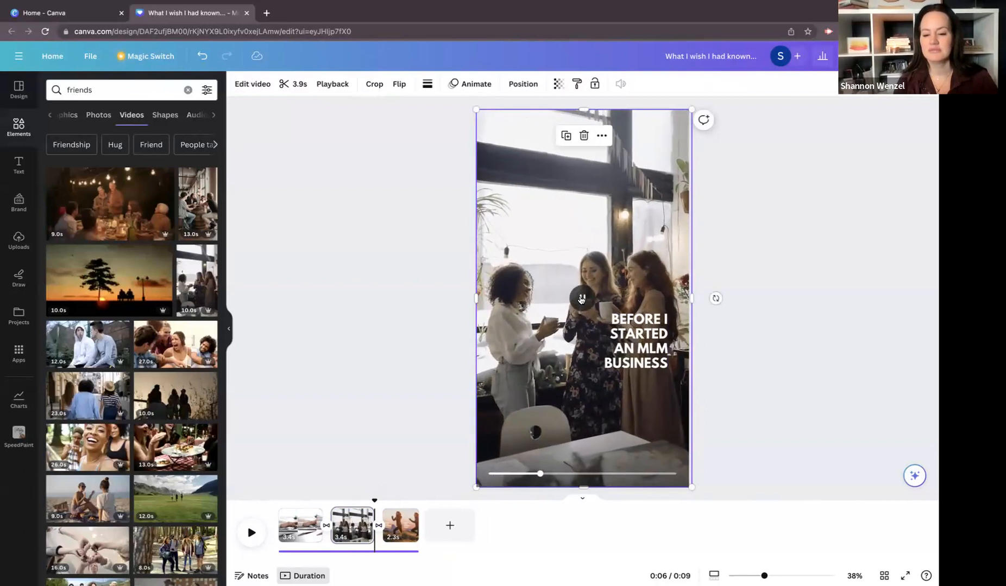
click(581, 299)
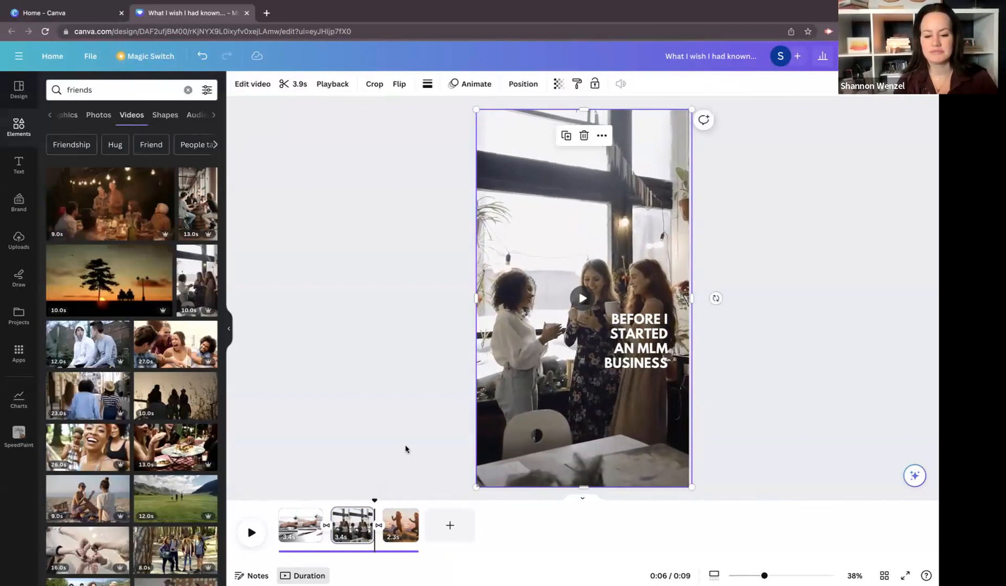
click(277, 529)
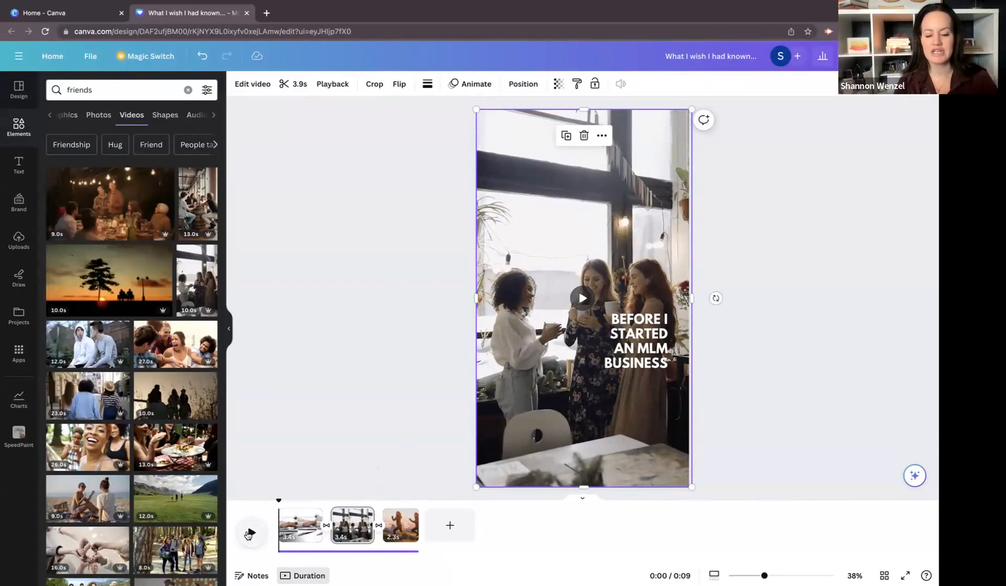
click(250, 533)
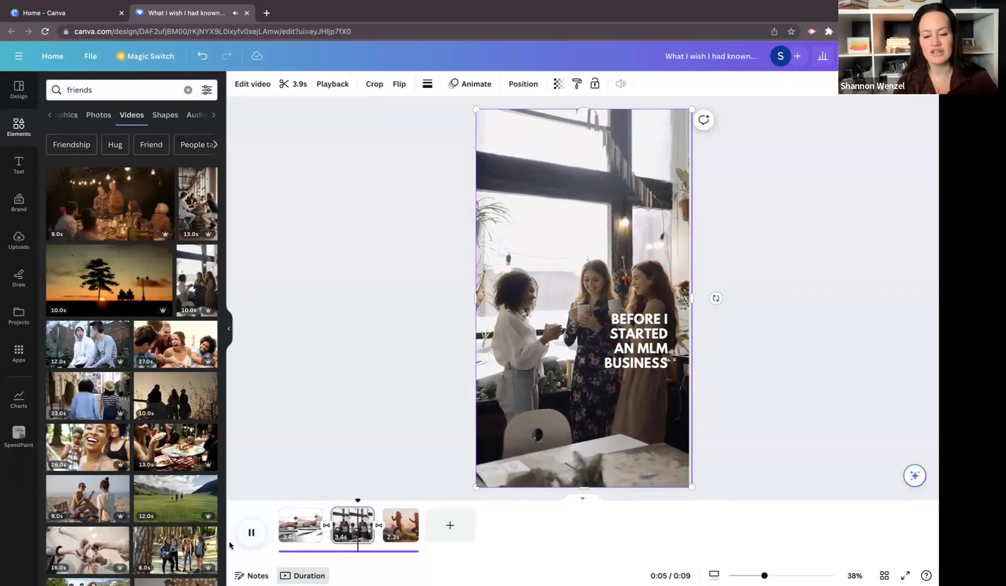
click(250, 533)
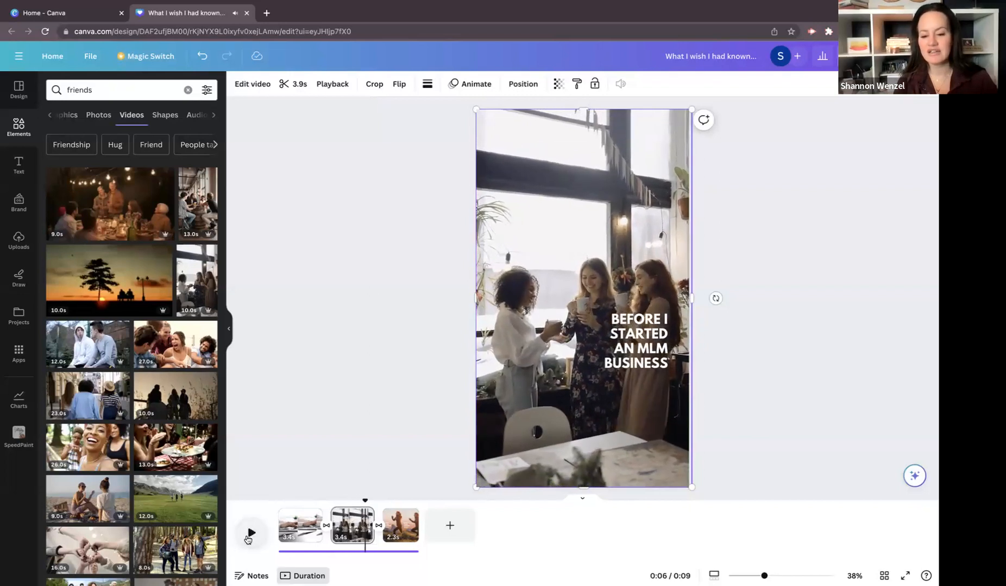
Select the reel's third page and replace the friends search with a stock video search for travel
click(409, 536)
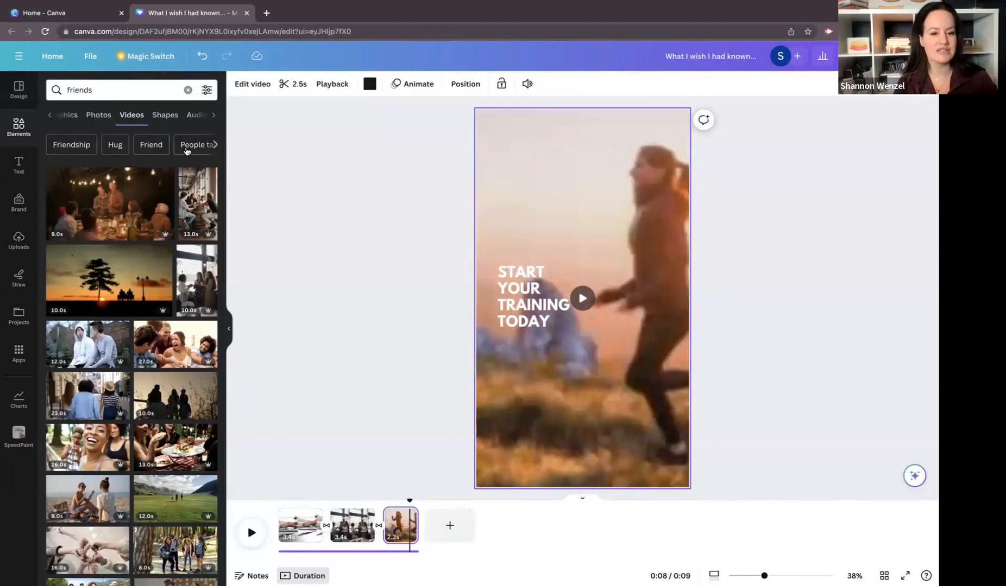
scroll(175, 178, down, 6)
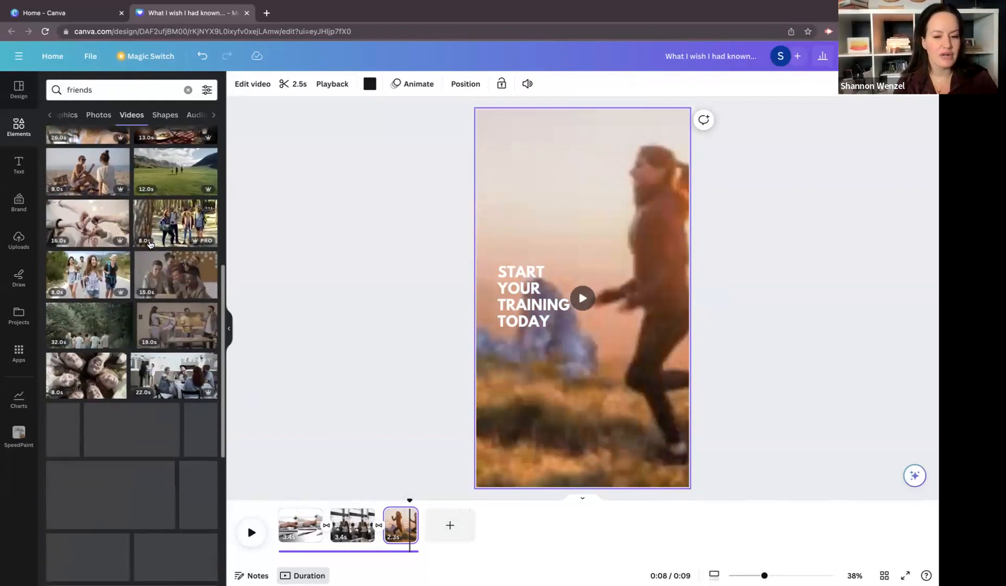
scroll(150, 245, down, 6)
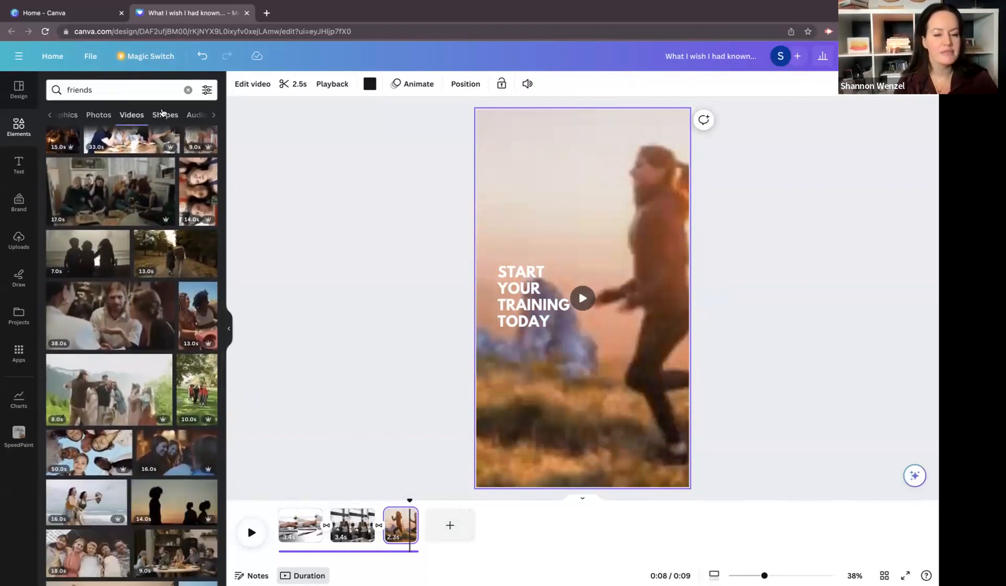
click(154, 87)
key(BackSpace)
key(BackSpace)
key(BackSpace)
key(BackSpace)
key(BackSpace)
key(BackSpace)
key(BackSpace)
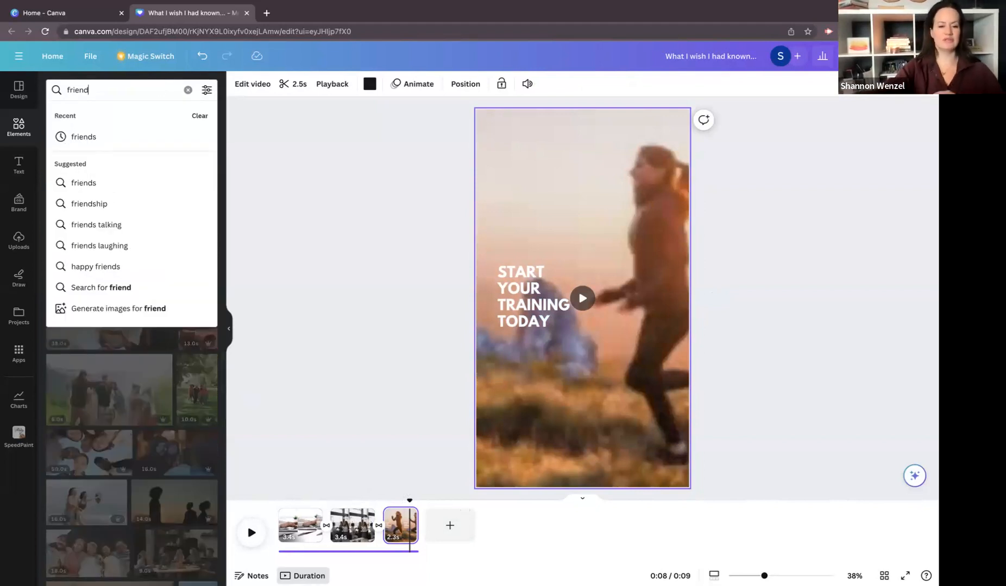
text(travel)
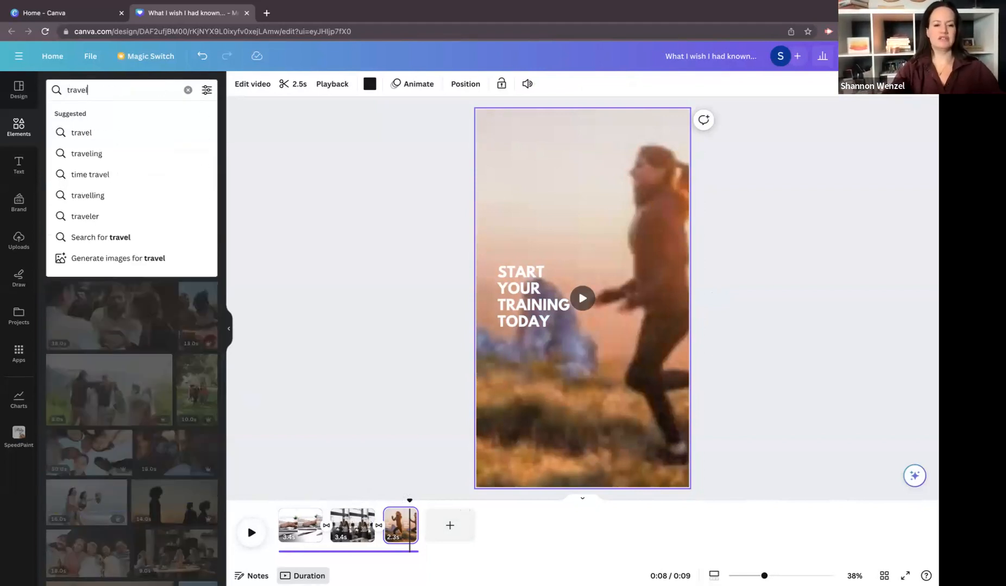
key(Return)
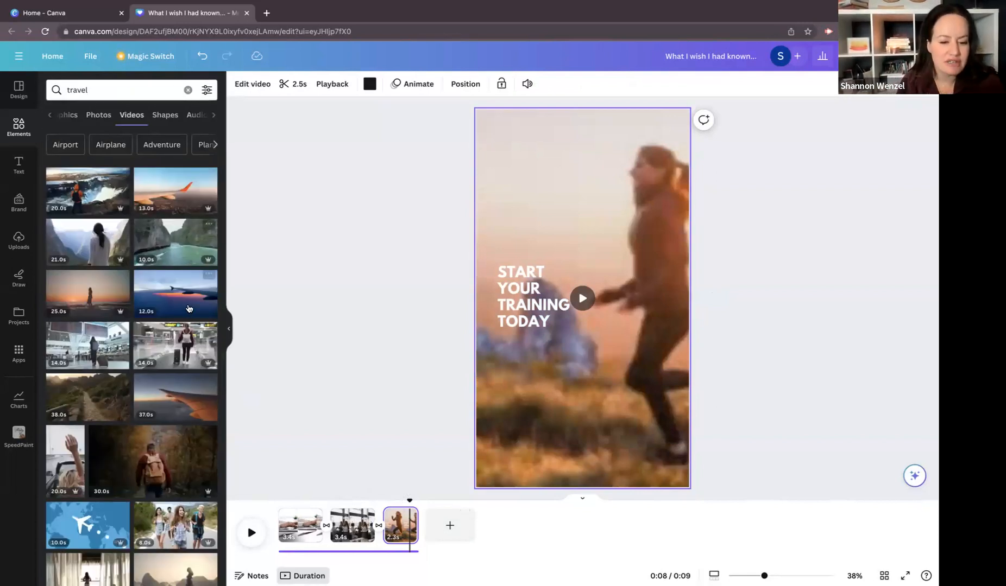
Add the 16-second clip of a suitcase being packed to the third page
scroll(185, 314, down, 3)
scroll(185, 313, down, 4)
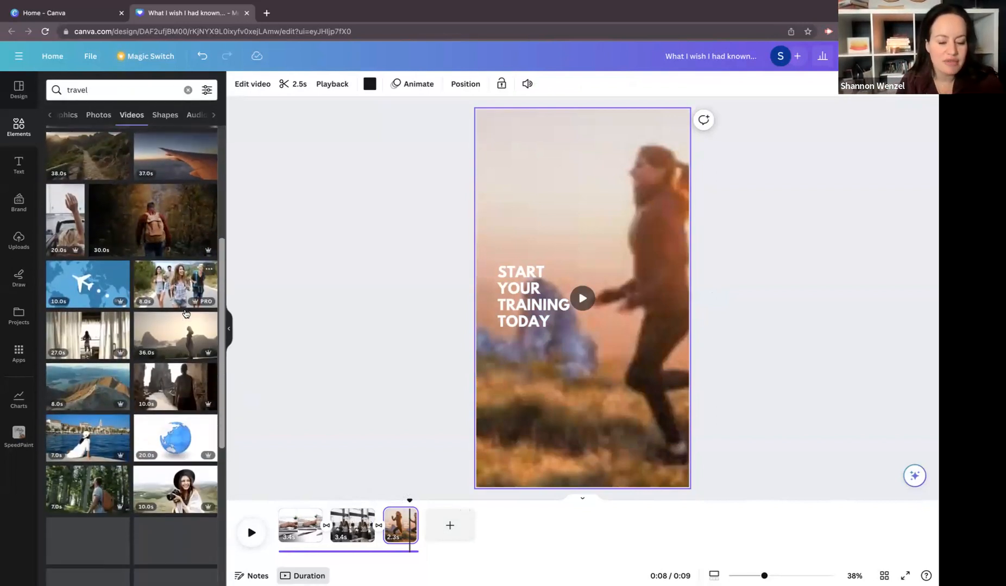
scroll(185, 314, down, 2)
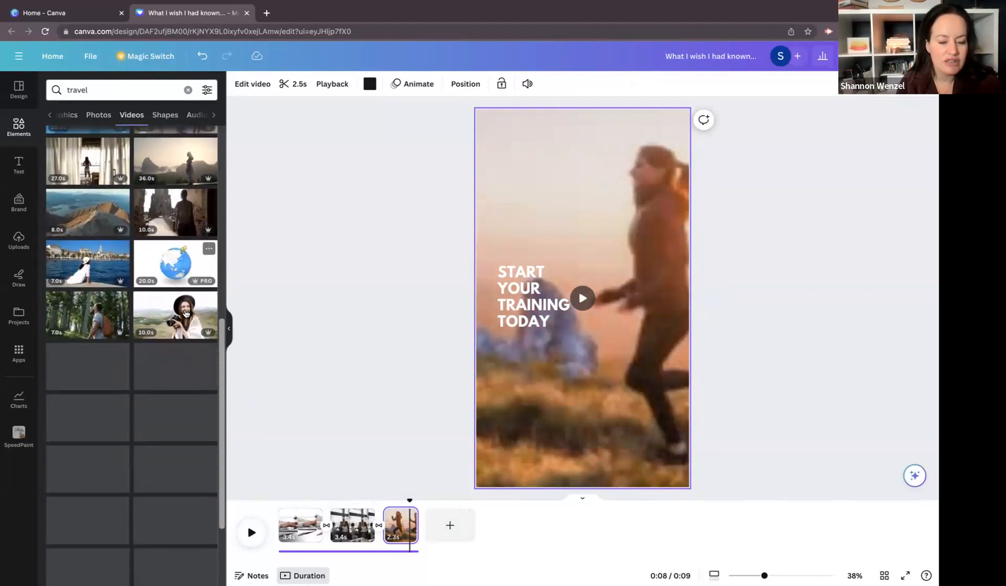
scroll(185, 314, down, 2)
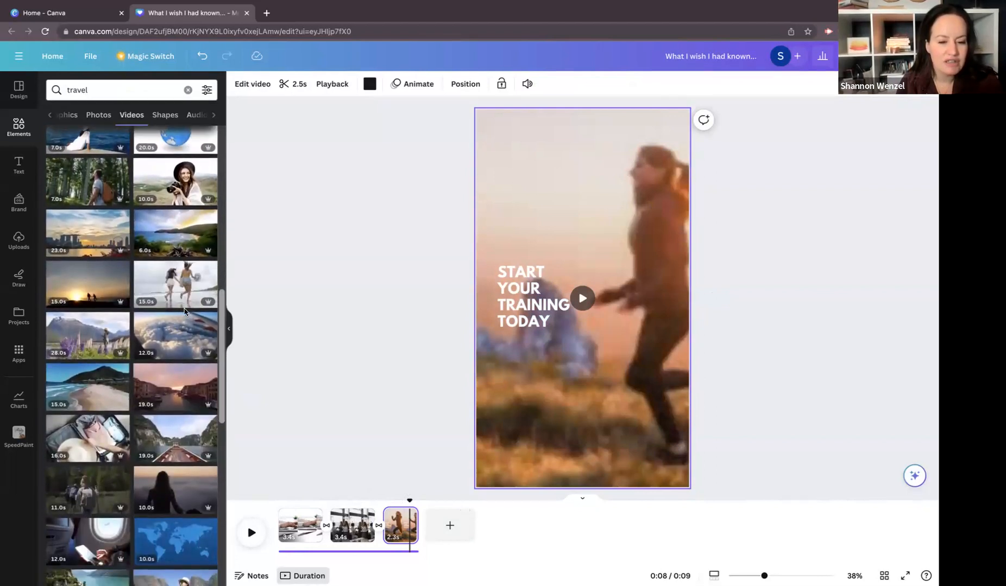
click(87, 439)
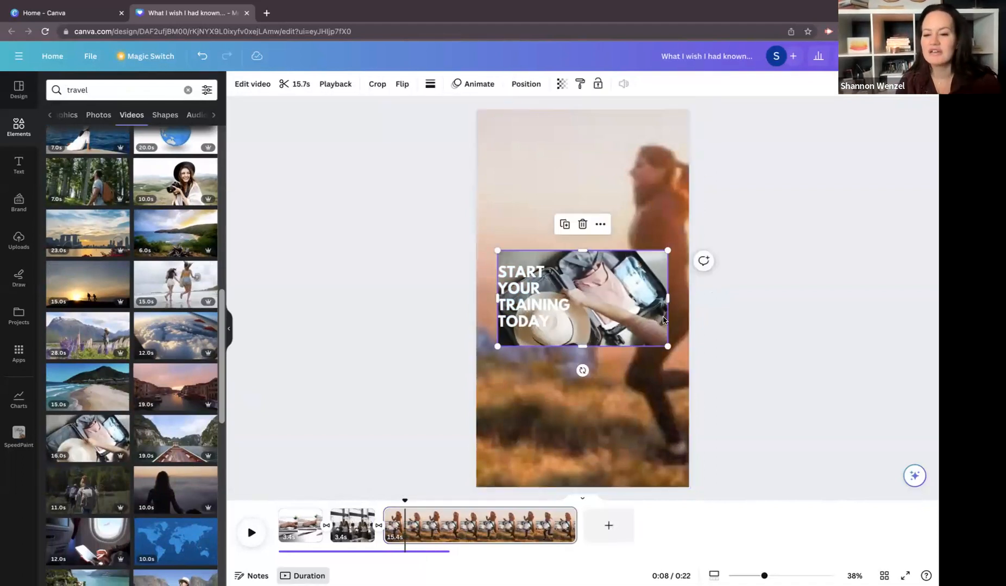
Move the suitcase clip to the page's upper-left corner and enlarge it to cover the whole third page
drag(638, 295, 619, 169)
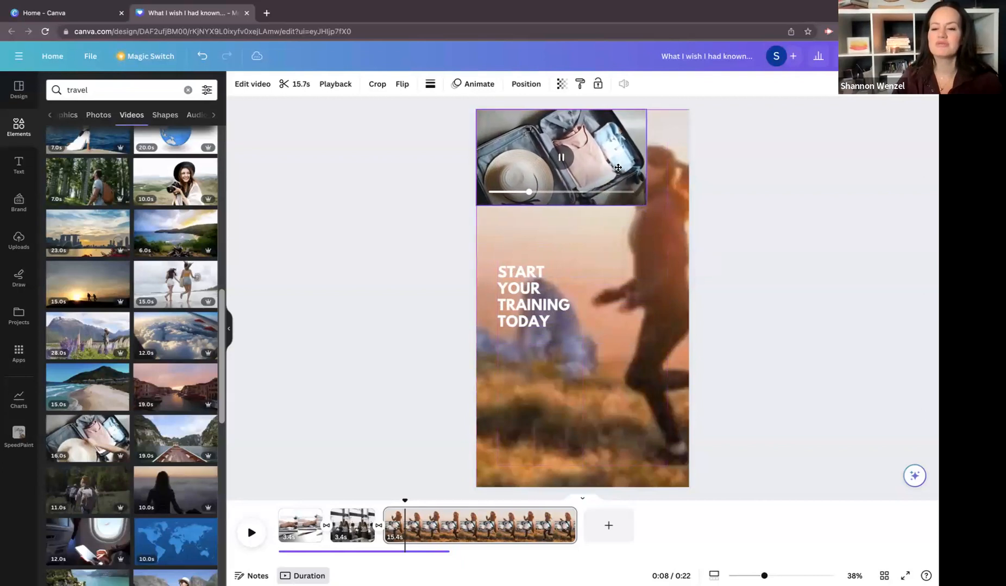
drag(643, 206, 688, 229)
drag(582, 231, 563, 494)
Replace the "Start your training today" text on the third page with CAPTION
click(543, 302)
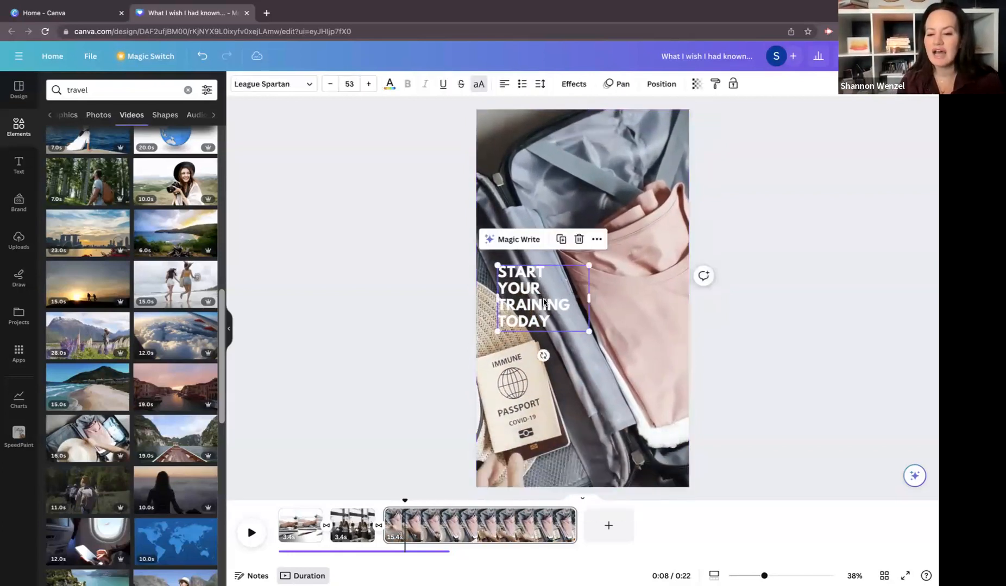
double_click(573, 319)
text(CAPT)
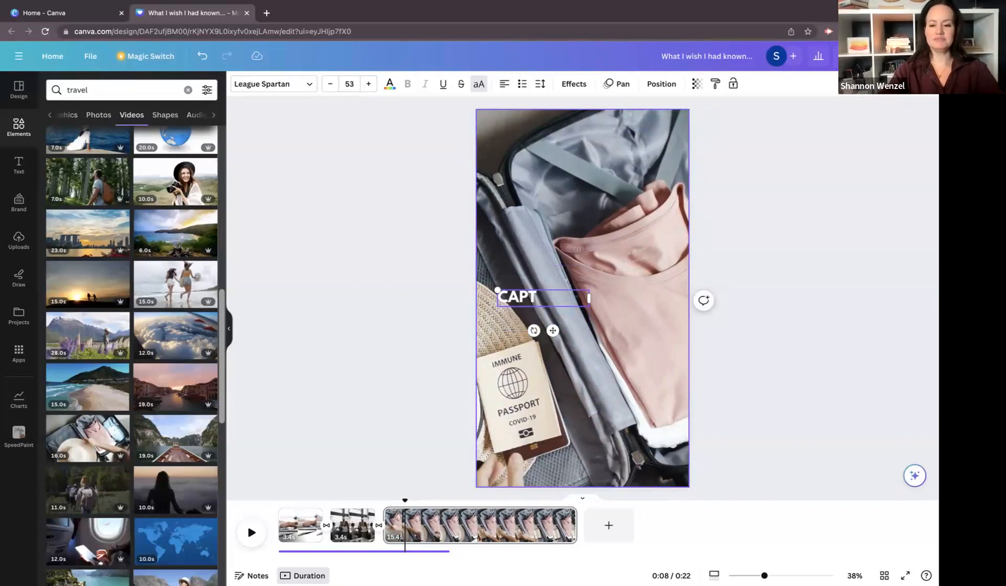
text(ION)
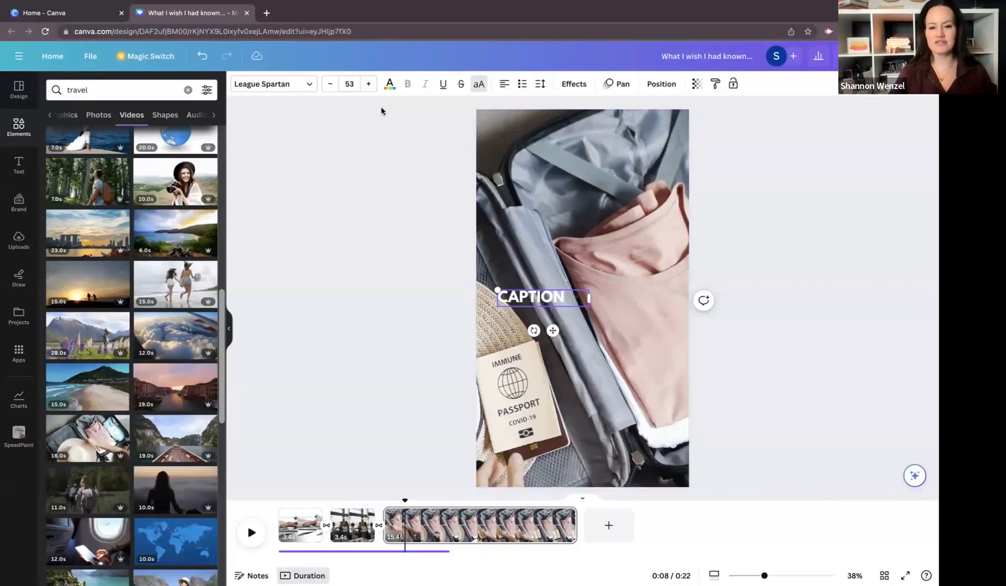
Enlarge the CAPTION text to font size 90, widening its text box to keep the word on one line
click(372, 85)
click(372, 84)
click(371, 85)
click(371, 85)
click(372, 85)
click(371, 84)
click(372, 84)
click(372, 84)
click(372, 84)
click(372, 85)
click(371, 84)
click(371, 85)
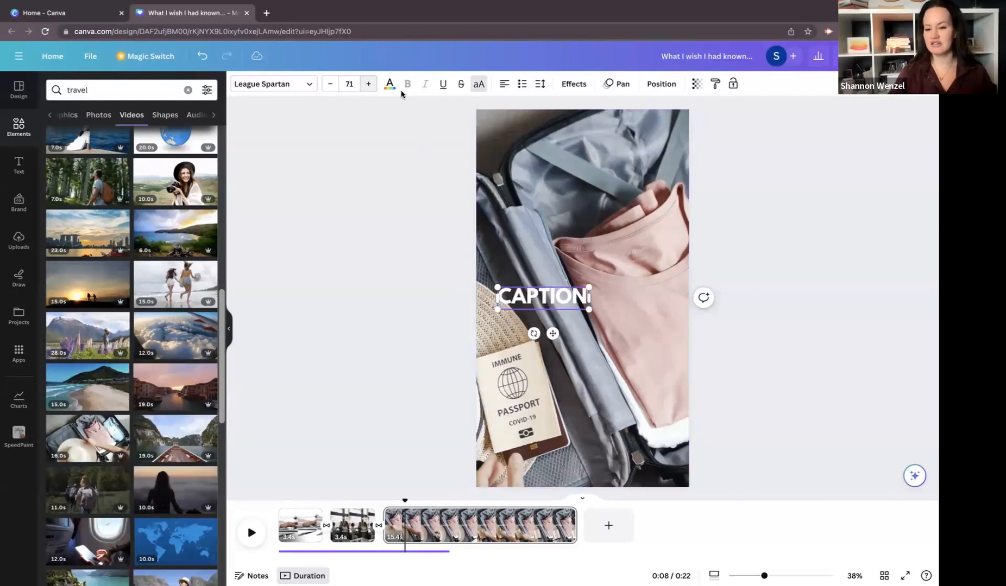
drag(588, 297, 630, 298)
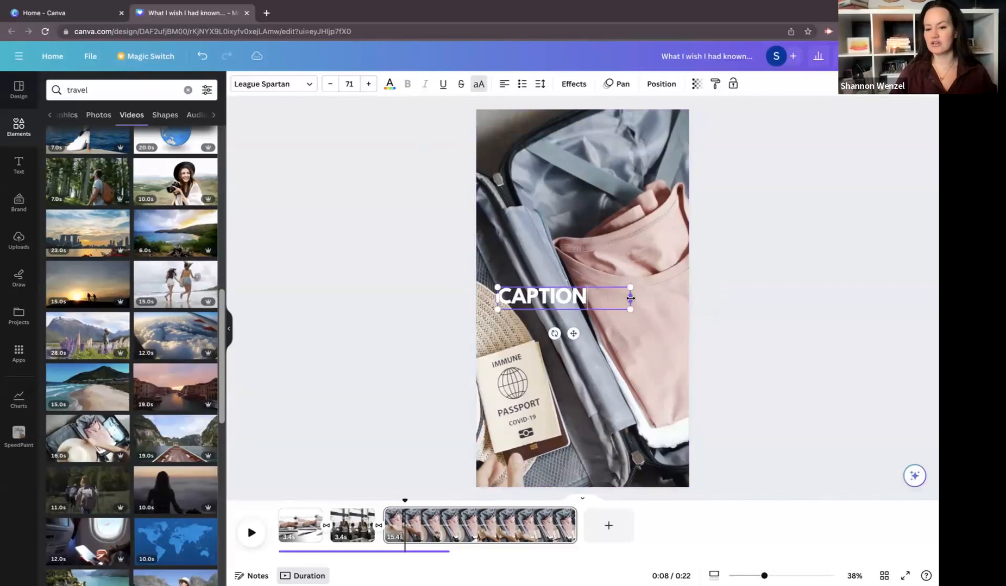
click(371, 84)
click(371, 85)
click(371, 85)
click(372, 85)
click(372, 85)
click(372, 84)
click(371, 85)
click(371, 85)
click(371, 84)
click(371, 85)
click(371, 84)
click(372, 85)
click(372, 86)
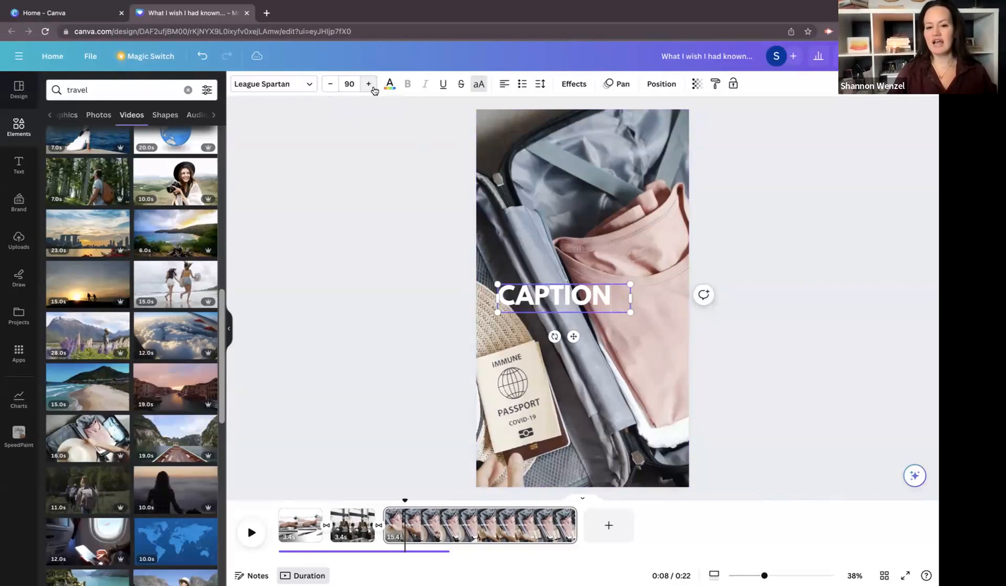
click(352, 184)
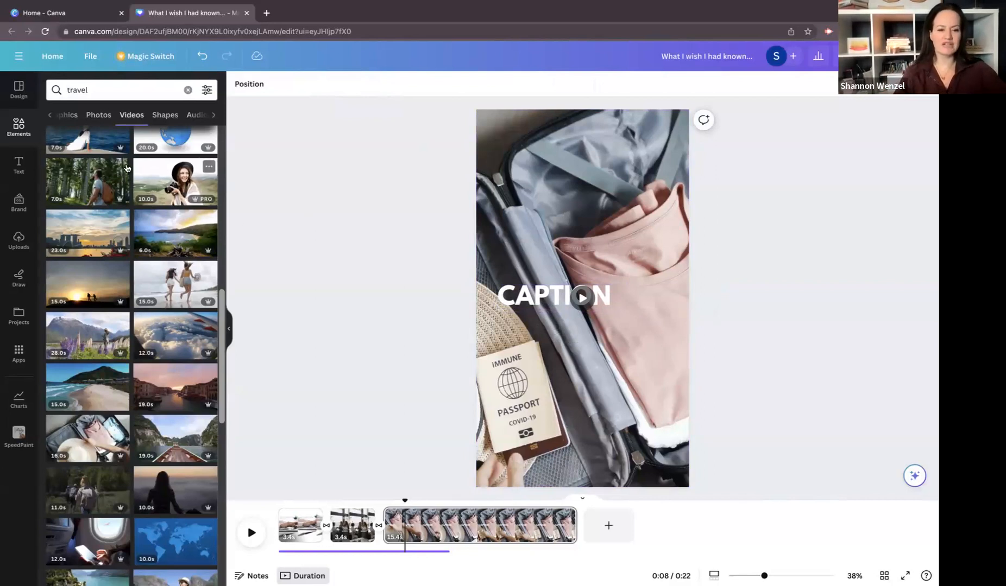
Search the design elements for Arrow and show all the photo results
click(19, 127)
click(106, 89)
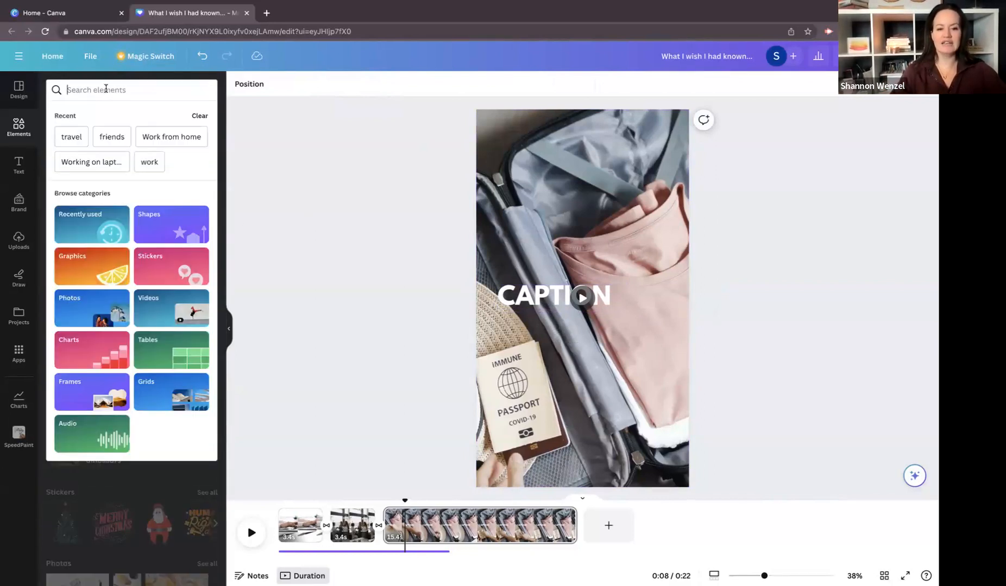
text(arrow)
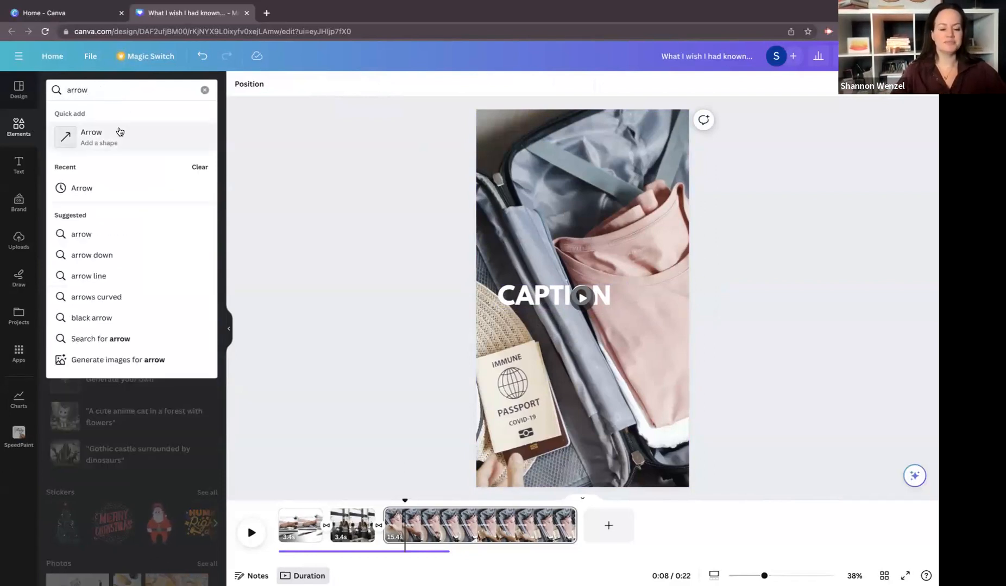
click(109, 190)
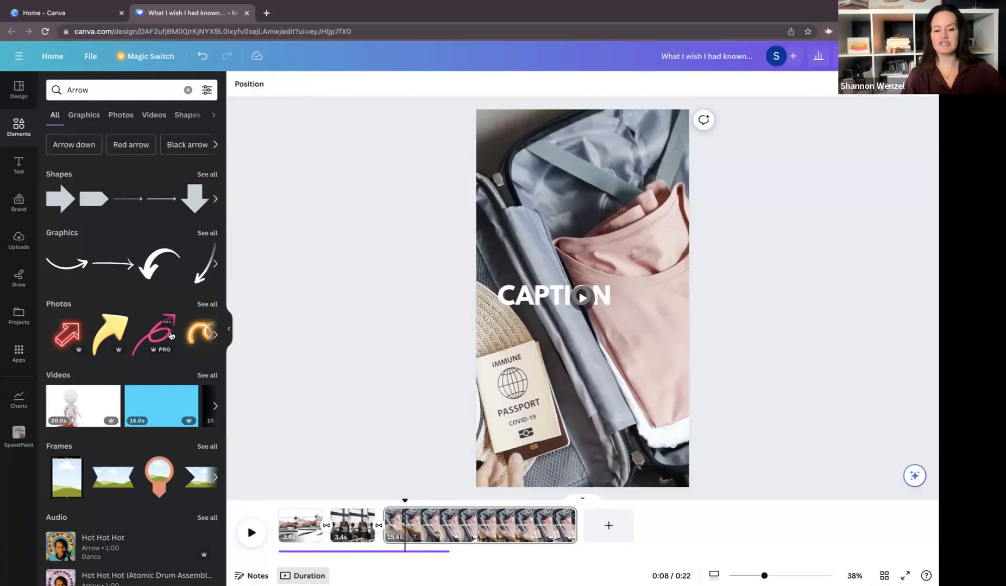
click(211, 305)
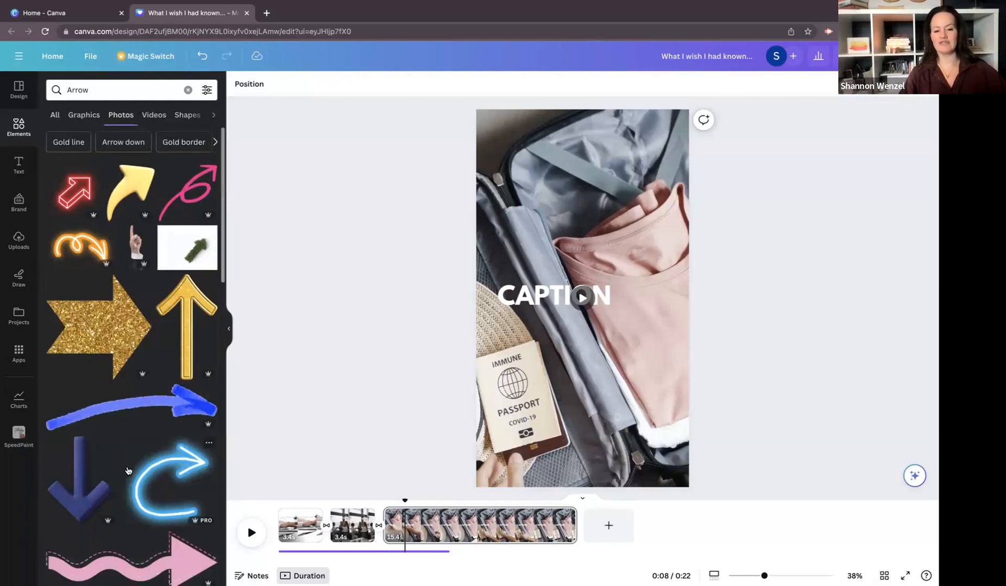
Browse the arrow photos and add the orange neon looping arrow to the third page
scroll(127, 471, down, 3)
scroll(126, 471, down, 8)
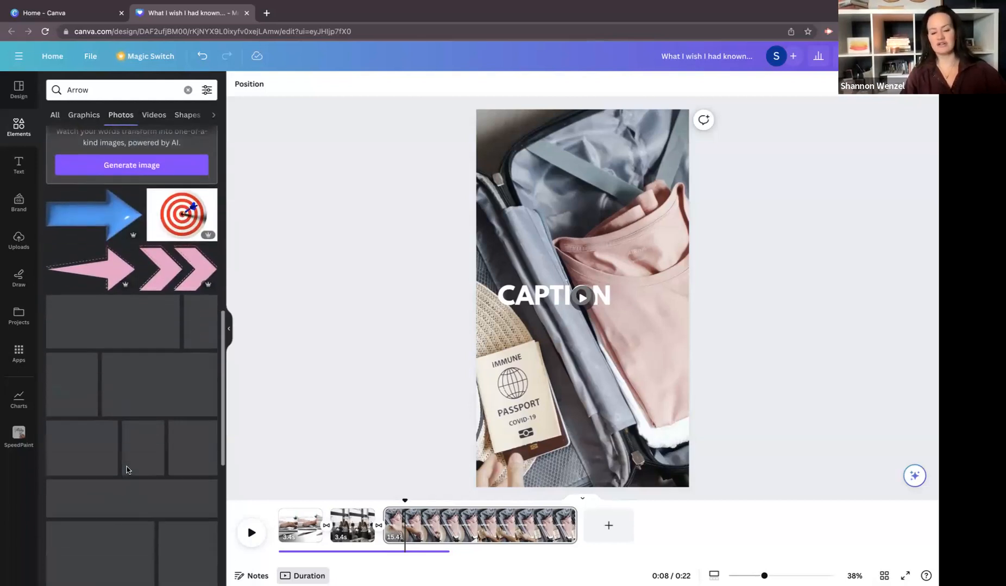
scroll(126, 470, down, 2)
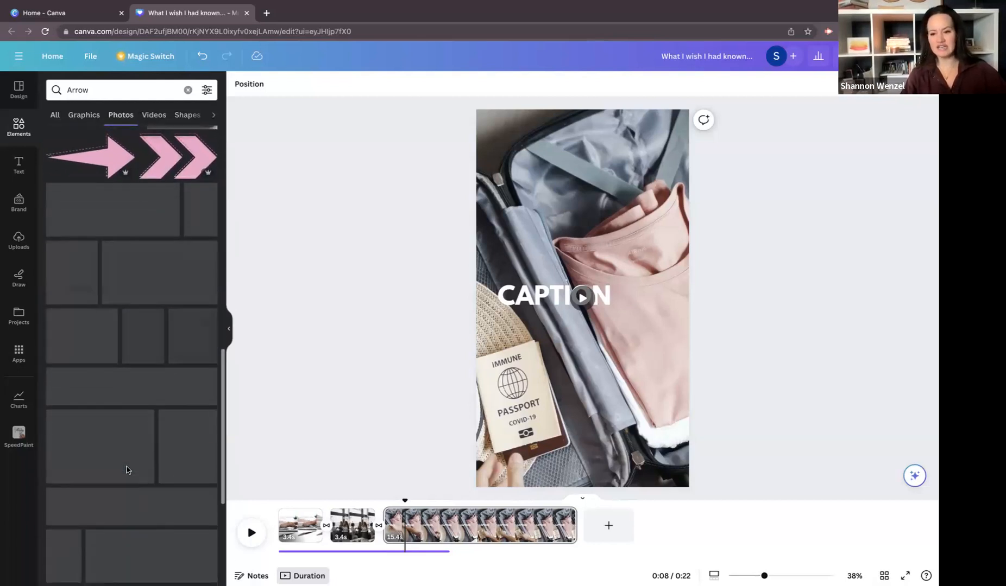
scroll(126, 470, up, 3)
scroll(127, 470, up, 10)
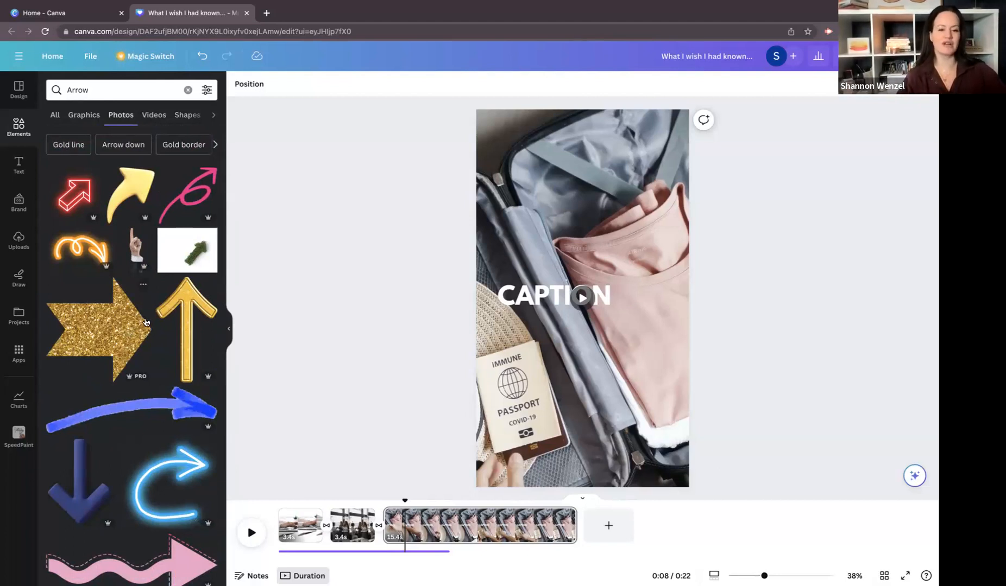
click(94, 249)
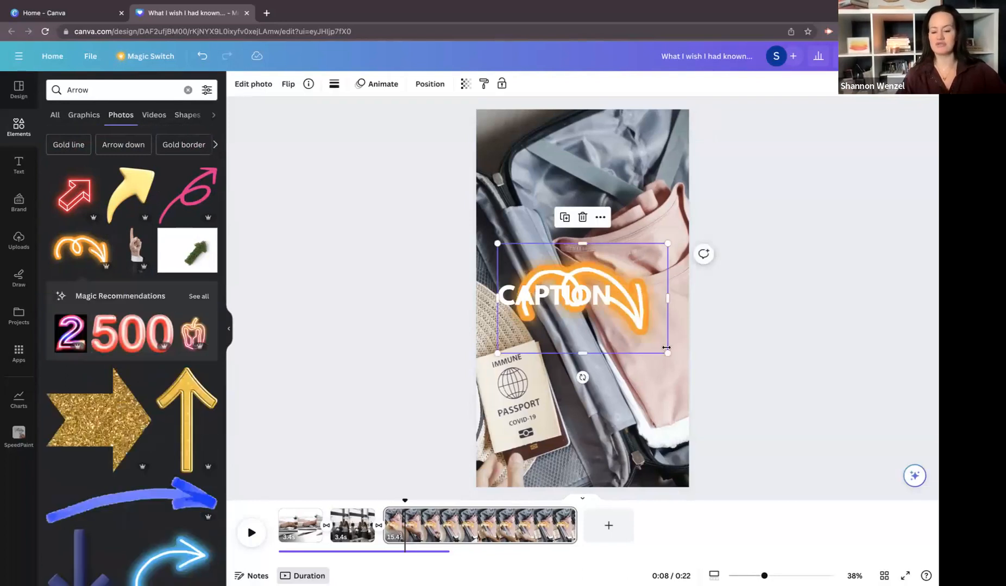
Rotate the neon arrow clockwise to point downward, shrink it, and place it just right of the CAPTION text
drag(645, 339, 645, 395)
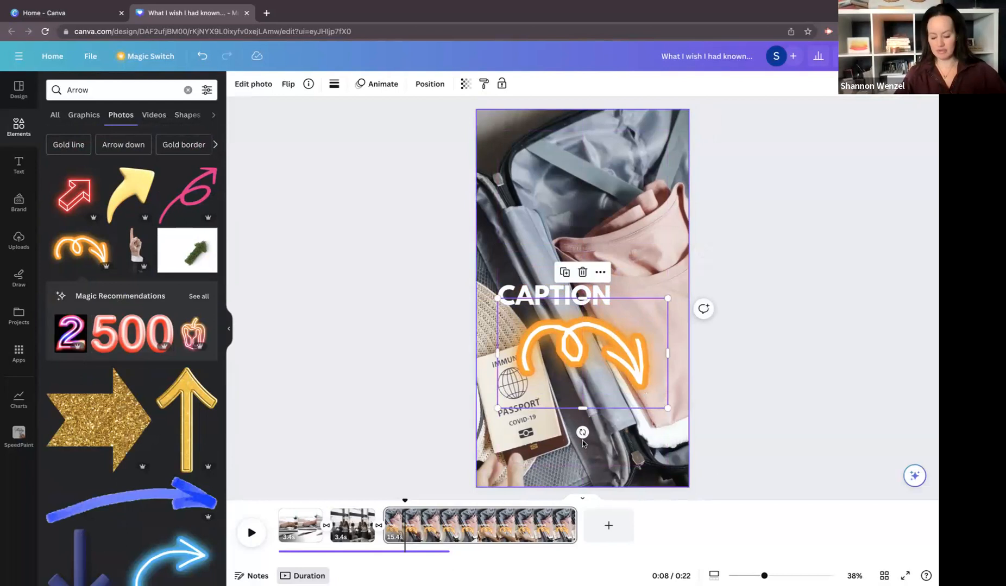
drag(582, 432, 519, 445)
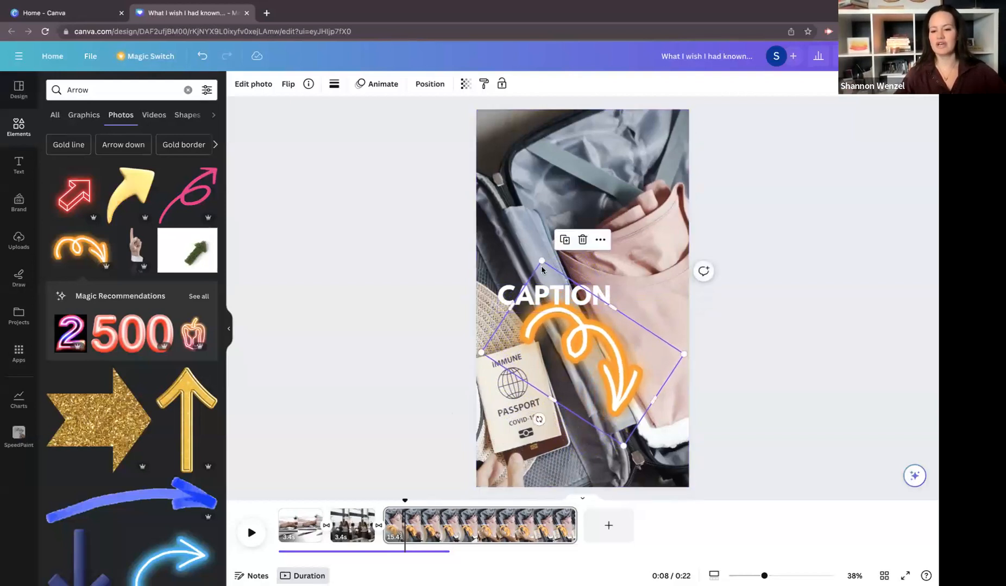
drag(541, 262, 584, 359)
drag(606, 405, 646, 317)
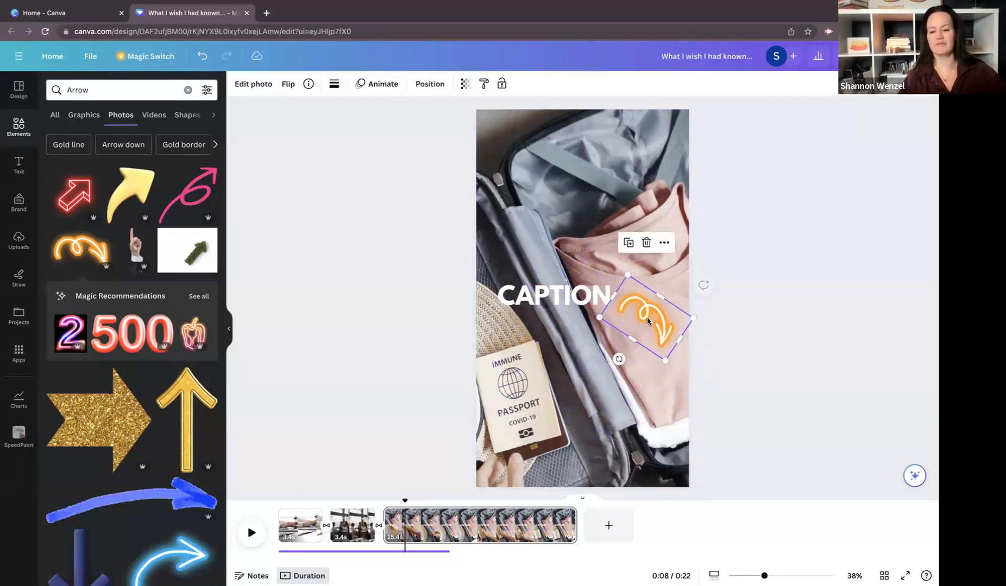
click(742, 392)
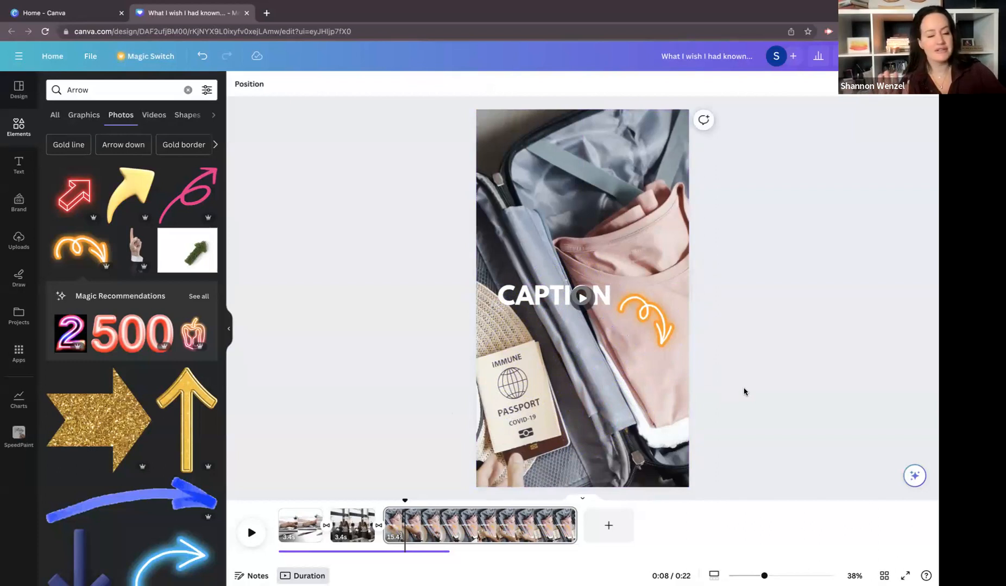